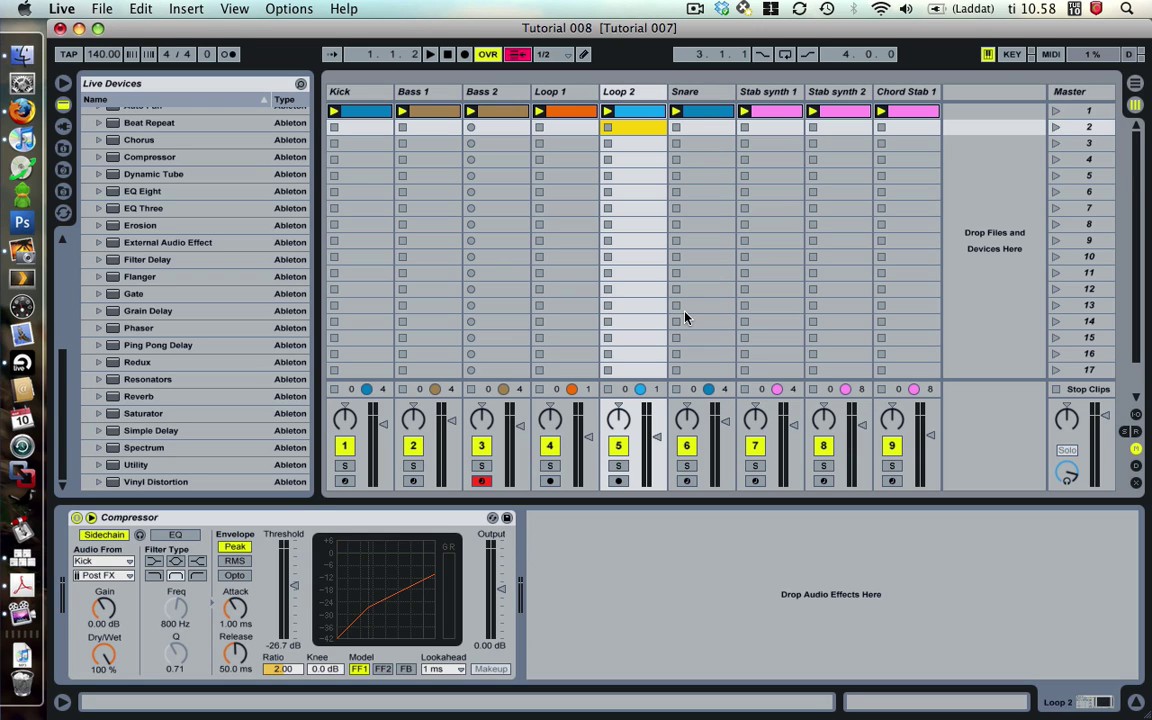
Select scenes 1–4 across all nine tracks, then narrow the selection to the Kick slot.
click(708, 264)
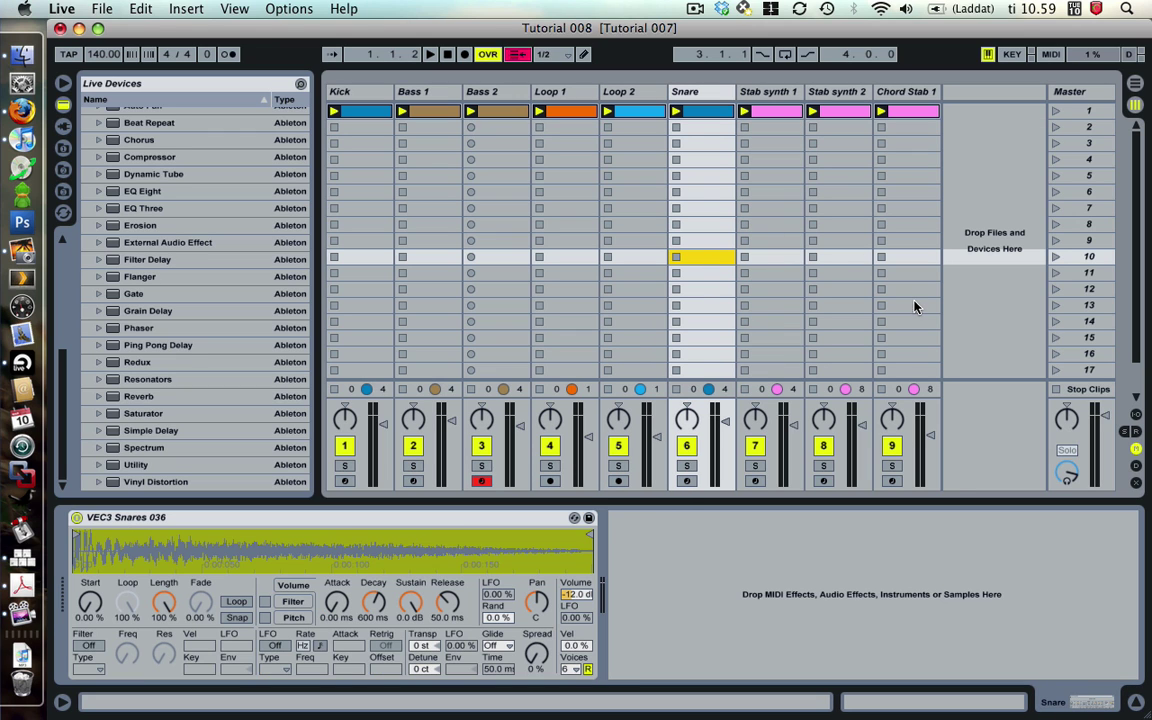
click(446, 160)
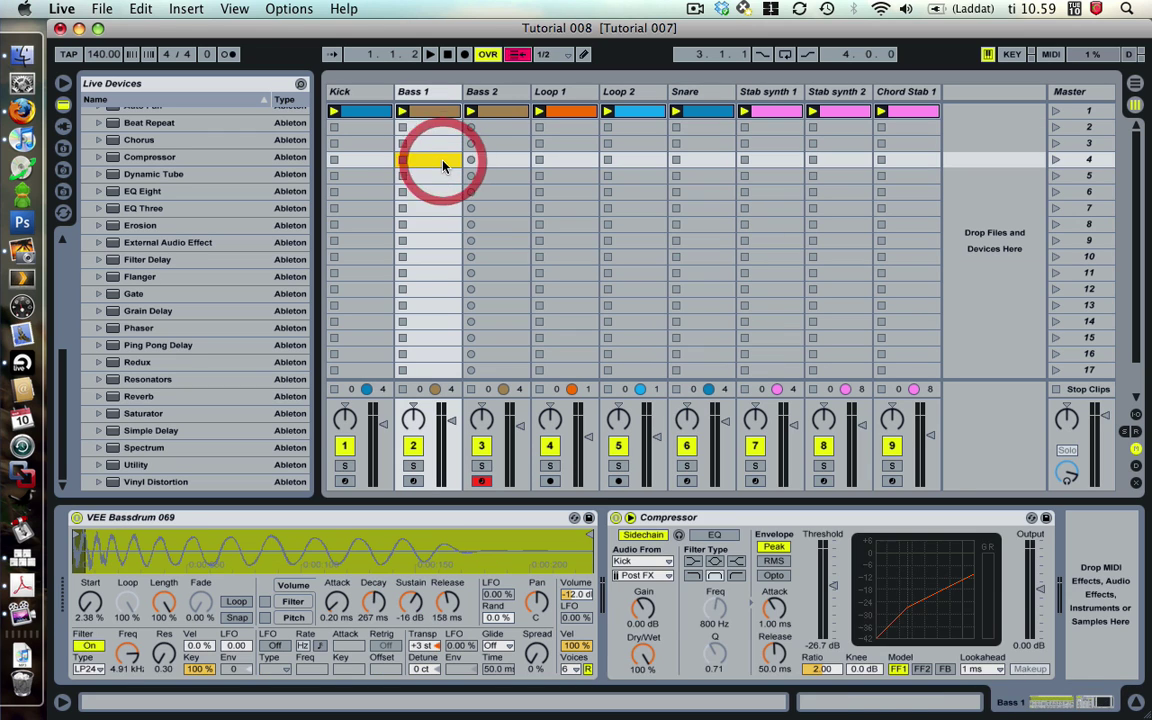
click(366, 161)
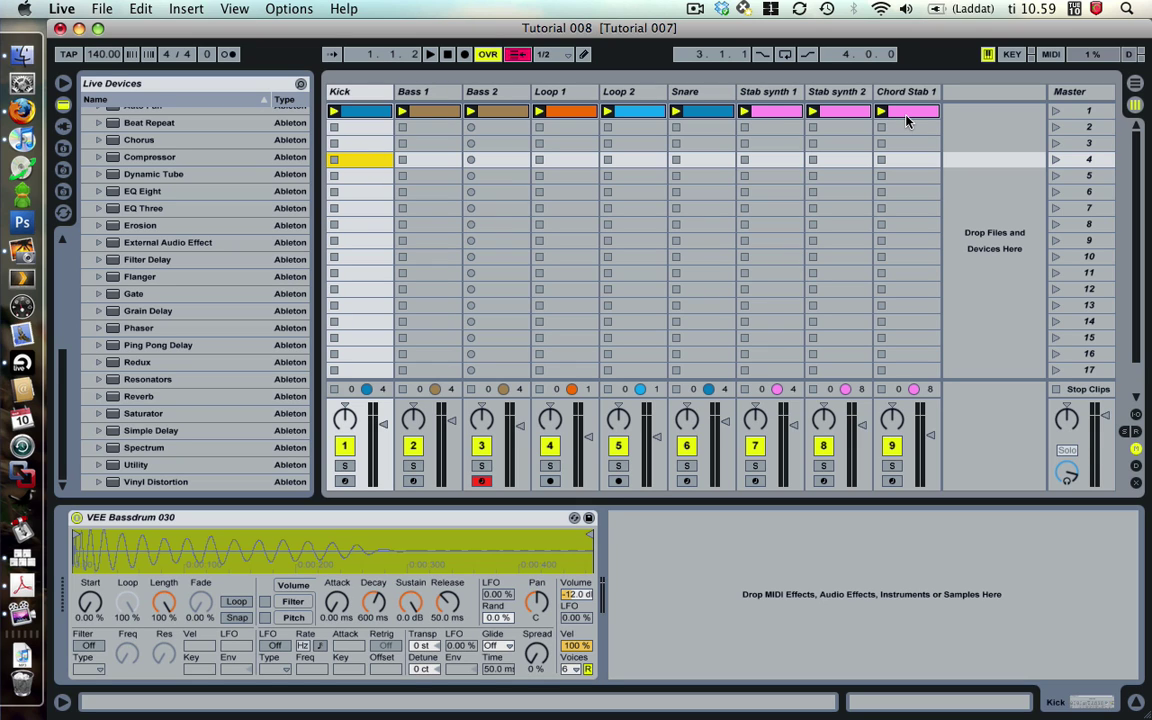
drag(918, 163, 340, 100)
click(360, 160)
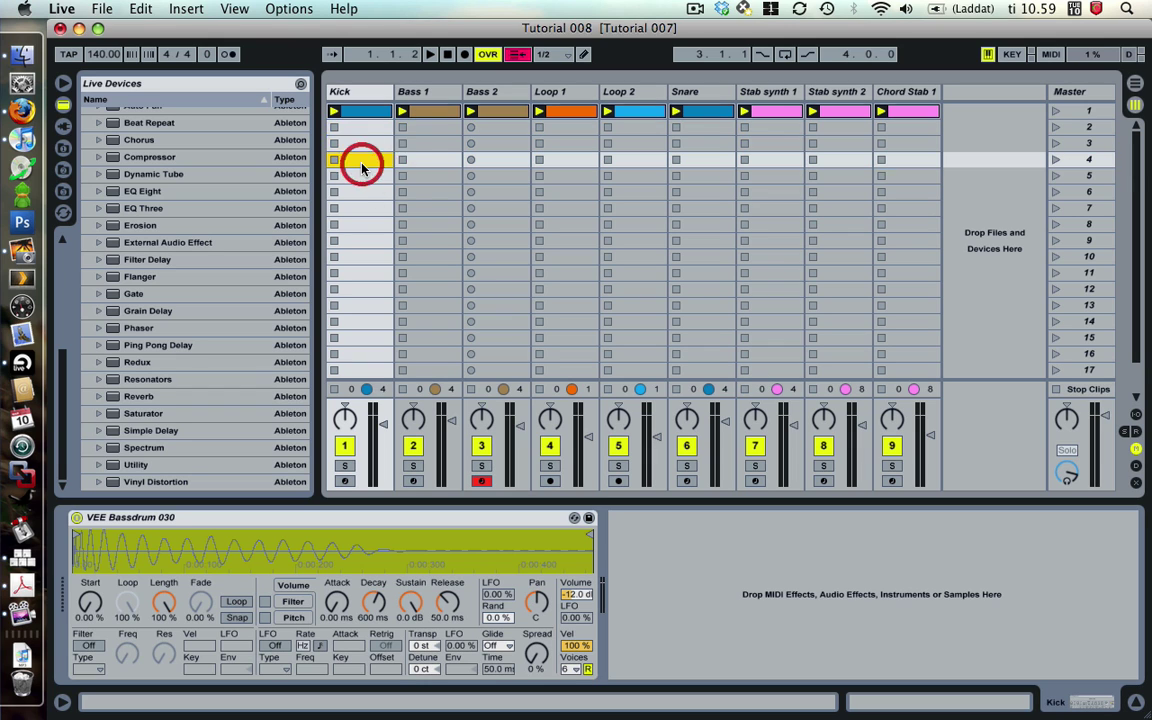
Check the Arrangement, then back in Session select the Kick track.
click(1136, 87)
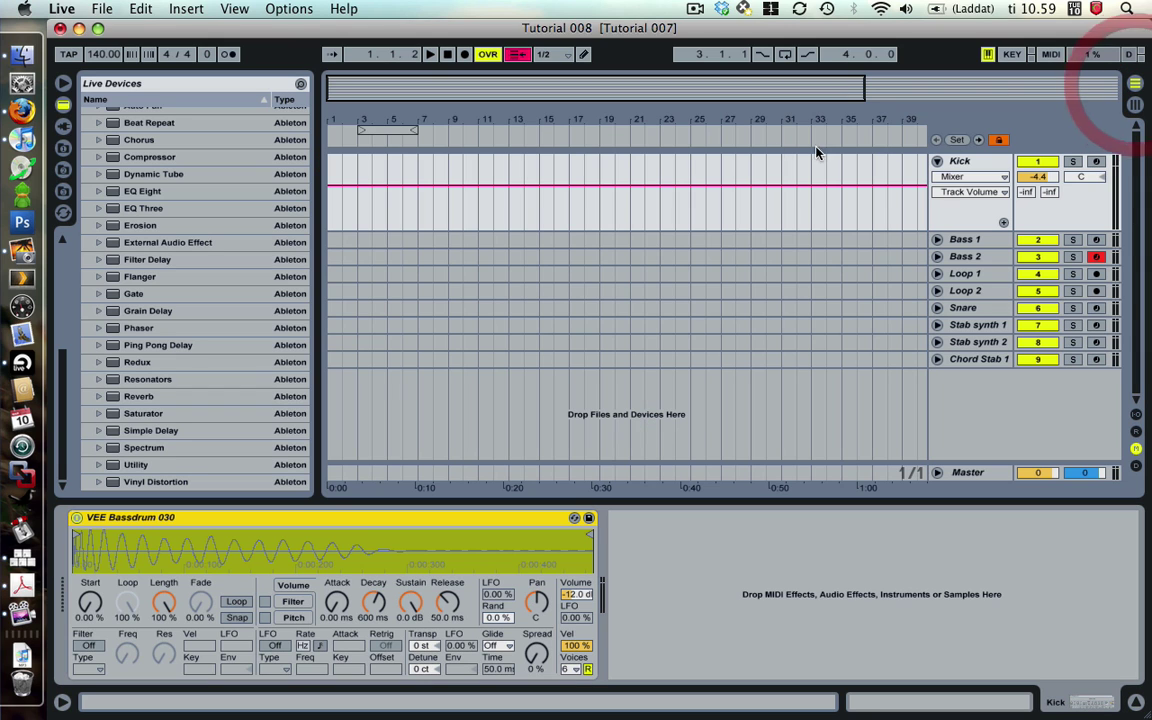
click(1136, 104)
click(916, 161)
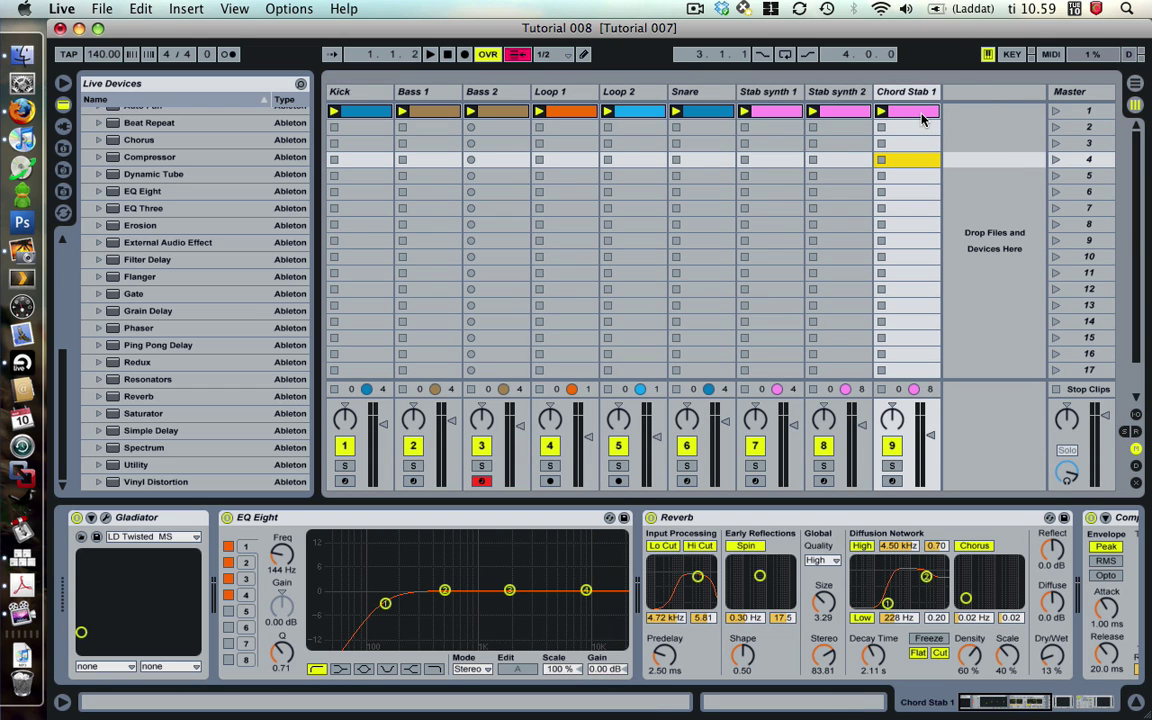
click(910, 110)
click(848, 110)
click(767, 110)
click(376, 112)
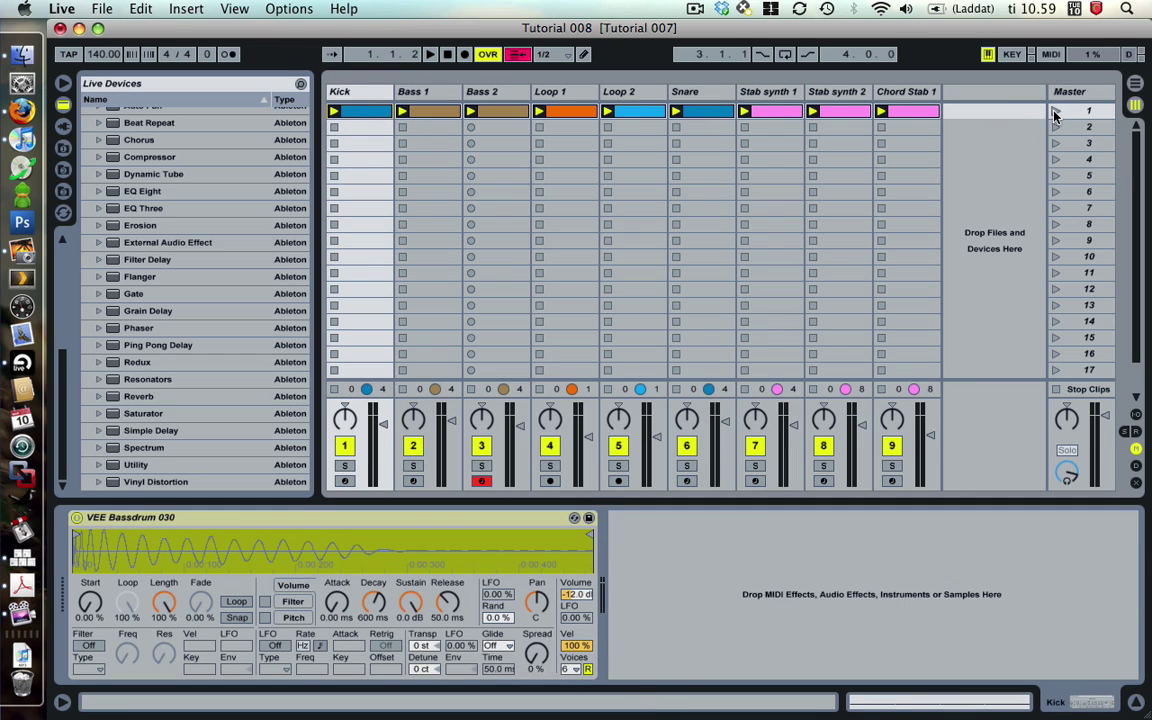
Launch scene 1, stop all clips, and select scenes 1–6 across all tracks.
click(1055, 112)
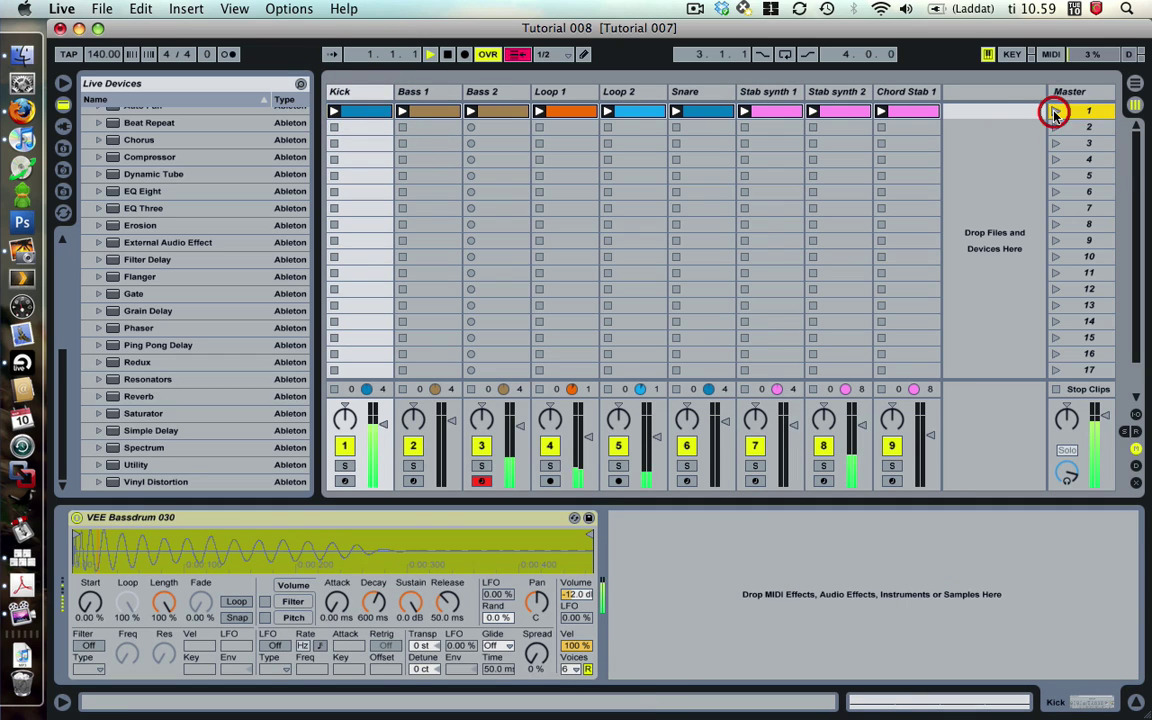
click(1056, 391)
click(918, 140)
drag(932, 180, 332, 172)
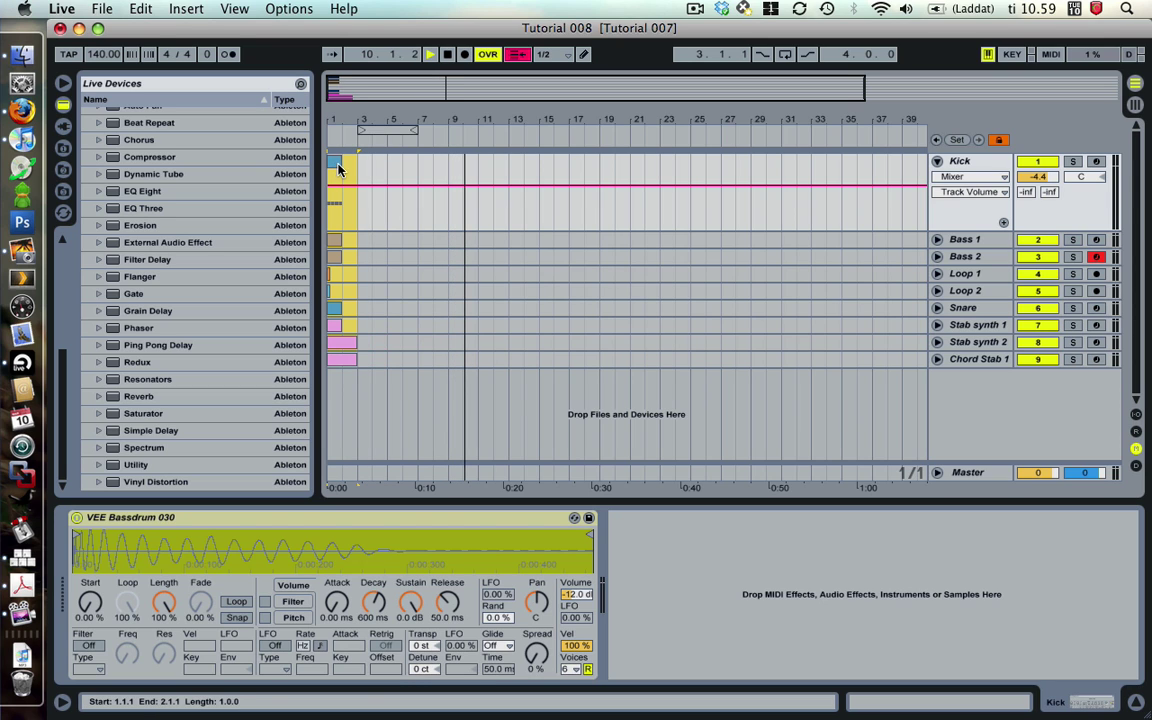
Stop playback, end Loop 1 at bar 2, and stretch all clips to loop through bar 11.
click(338, 170)
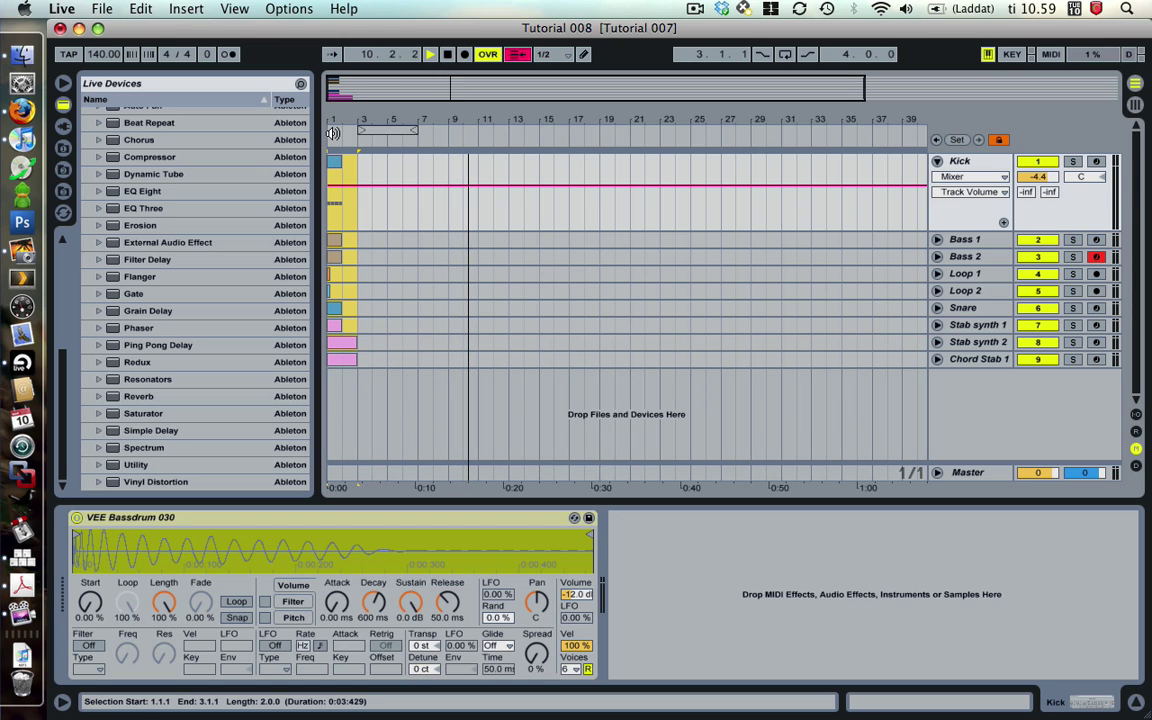
click(446, 55)
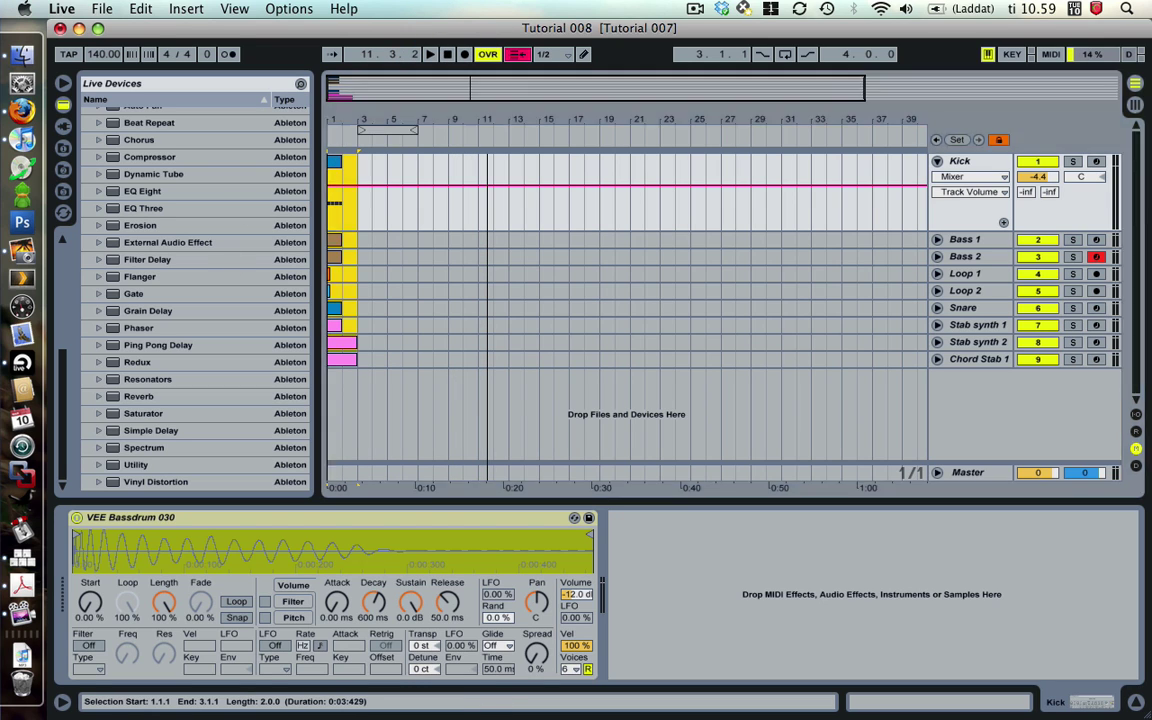
drag(345, 120, 346, 269)
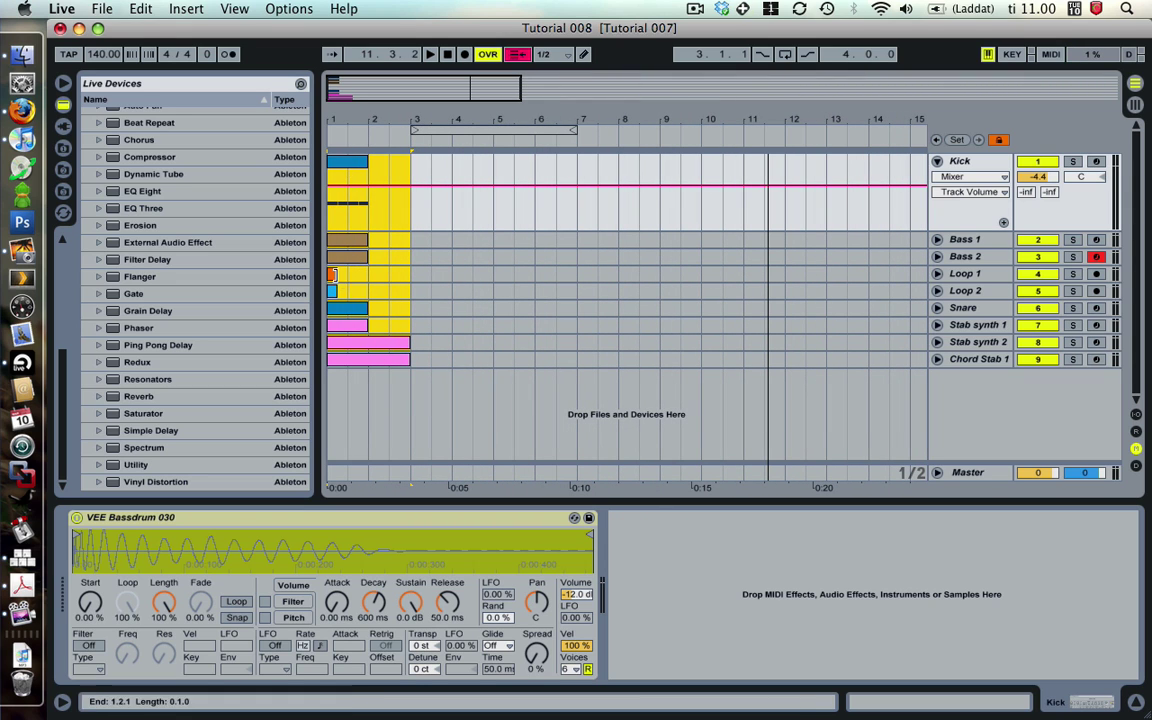
drag(334, 276, 358, 275)
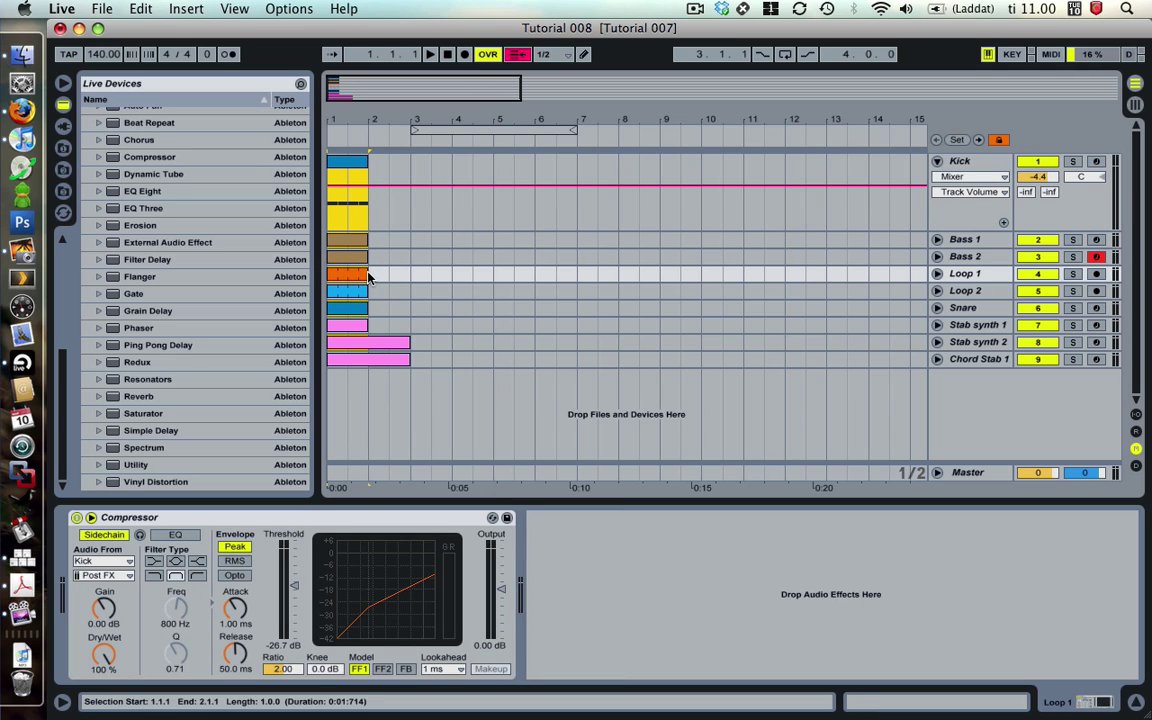
drag(363, 274, 745, 276)
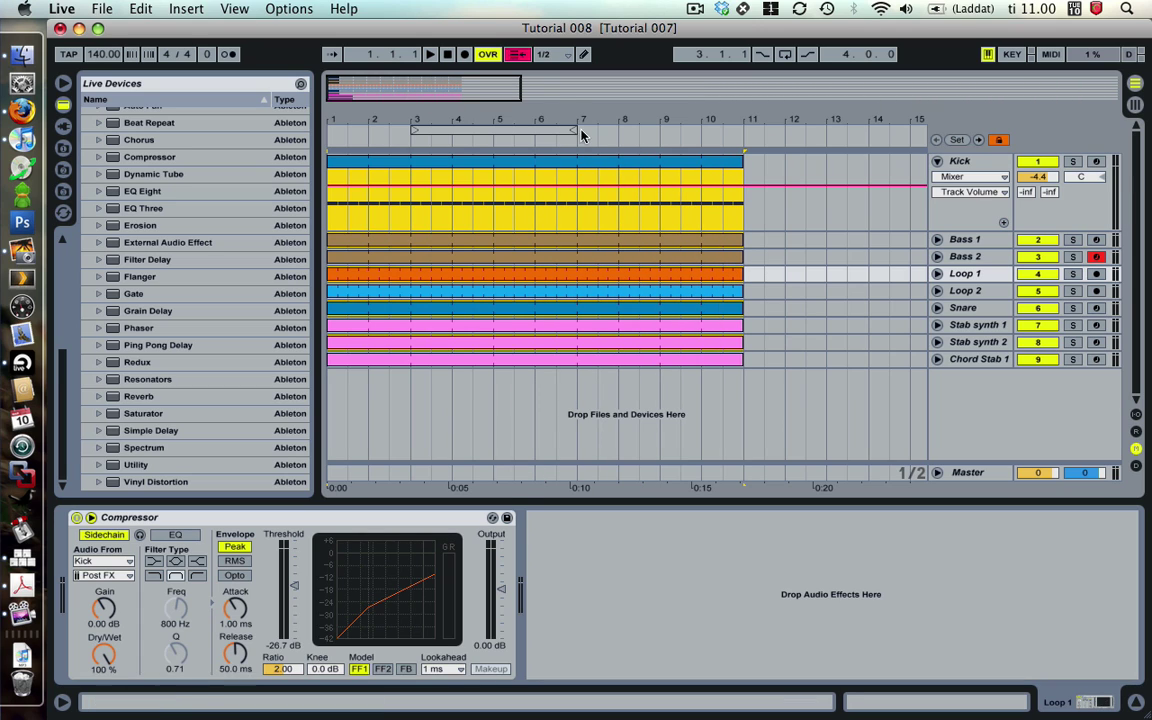
click(519, 55)
Return to the Arrangement, re-enable arrangement playback, and start playing from the Kick clip.
click(1135, 104)
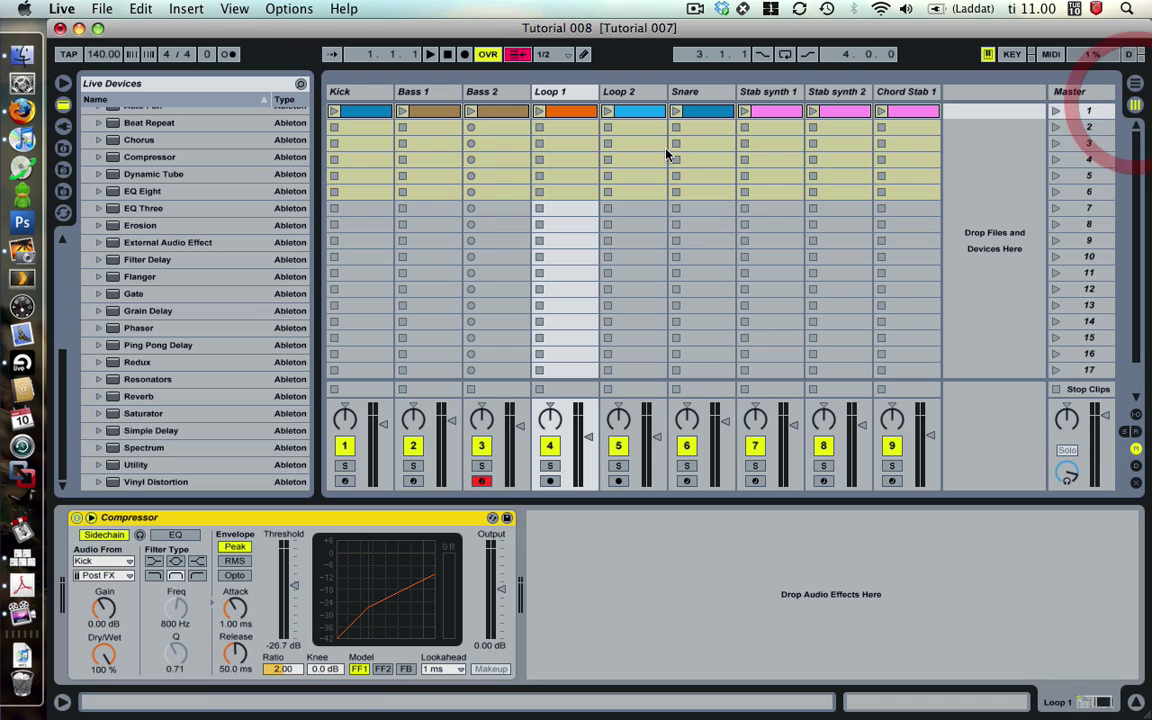
click(1135, 83)
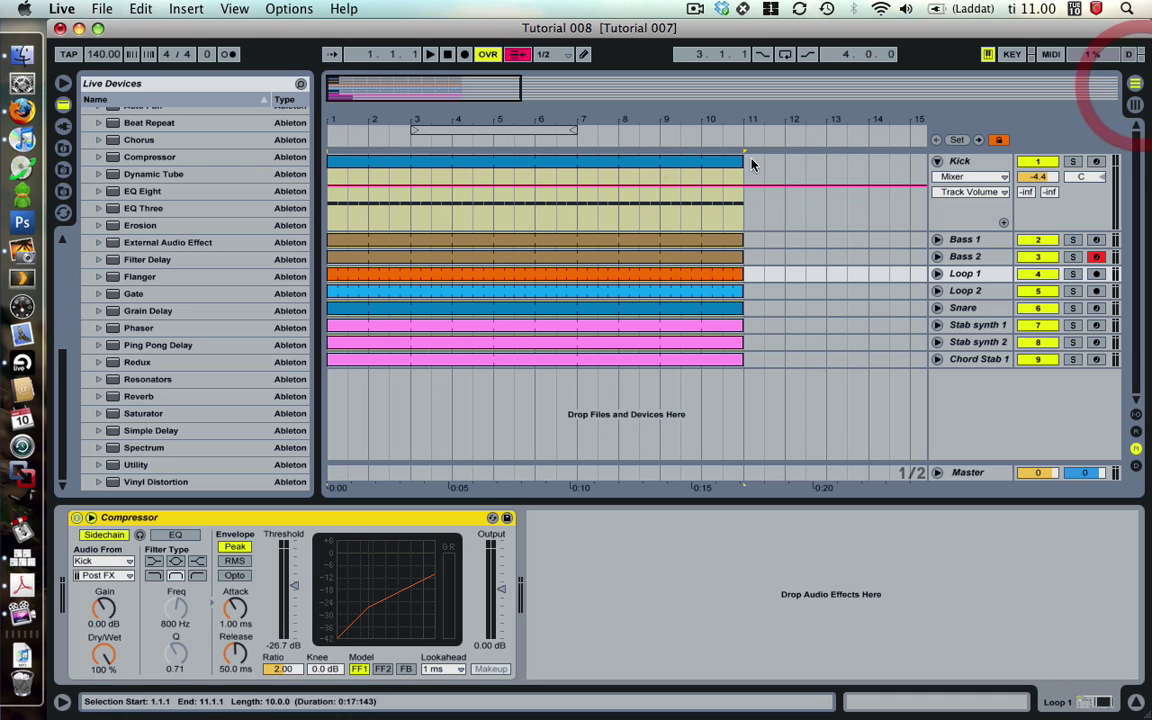
click(518, 54)
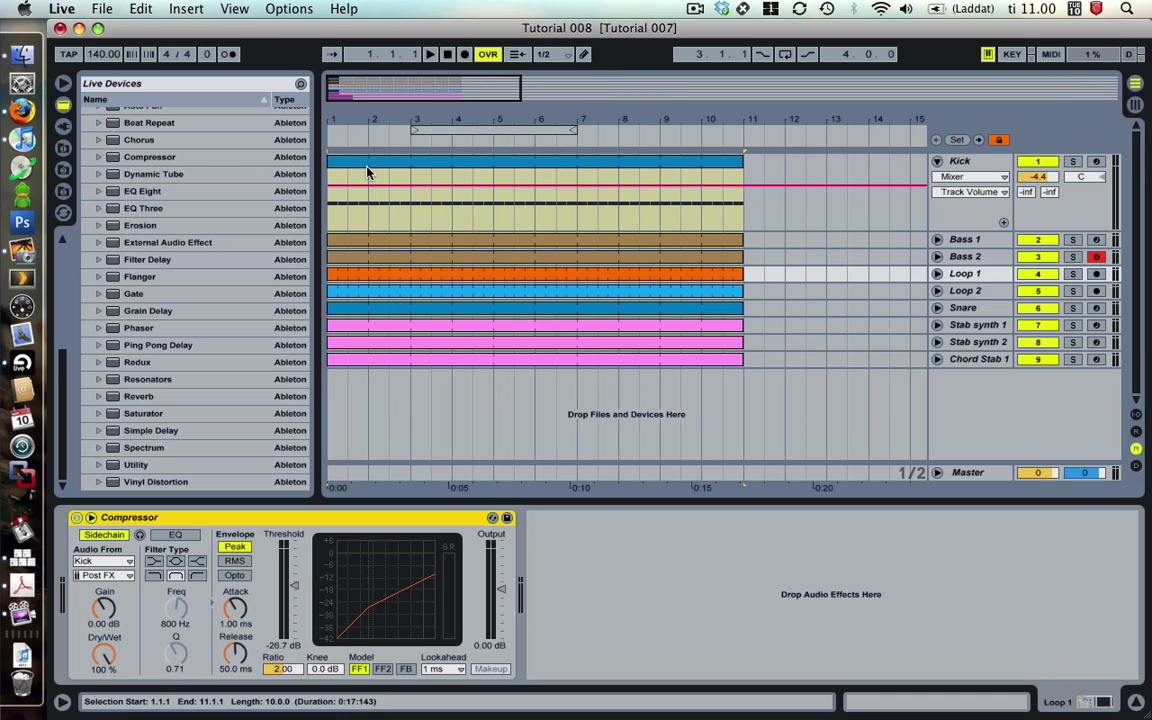
click(358, 170)
key(space)
Move the Loop 1 and Loop 2 clip starts to bar 7 and Bass 2 to bar 5.
click(337, 275)
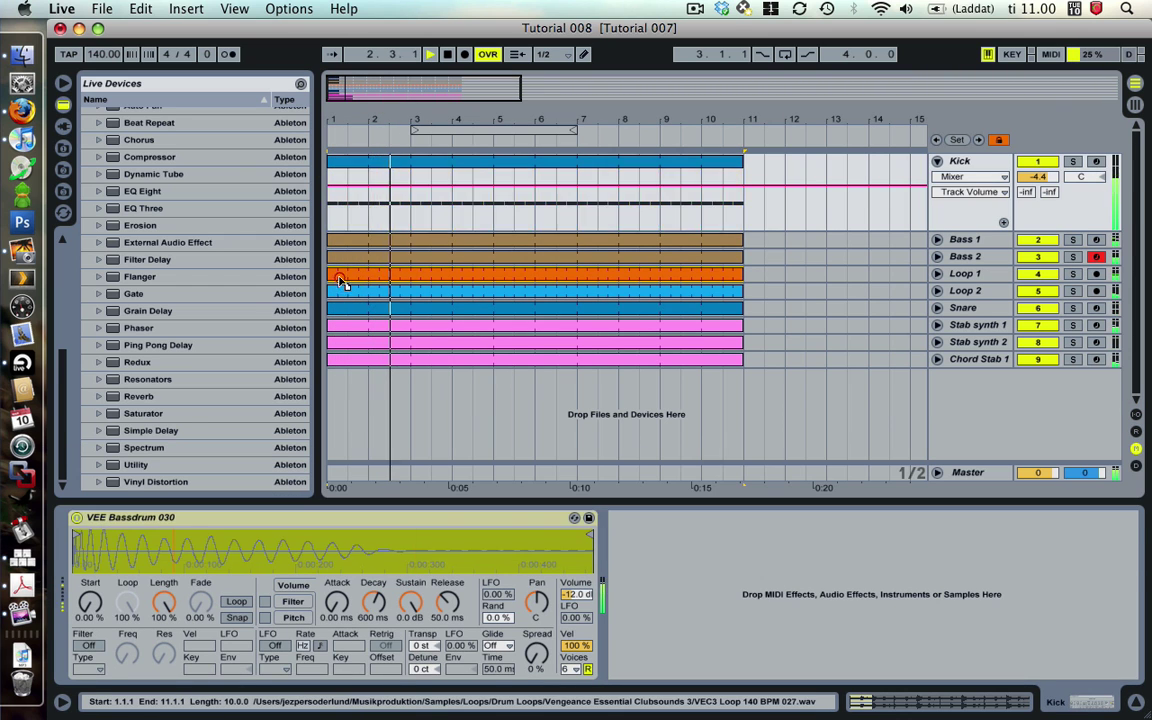
drag(335, 274, 578, 274)
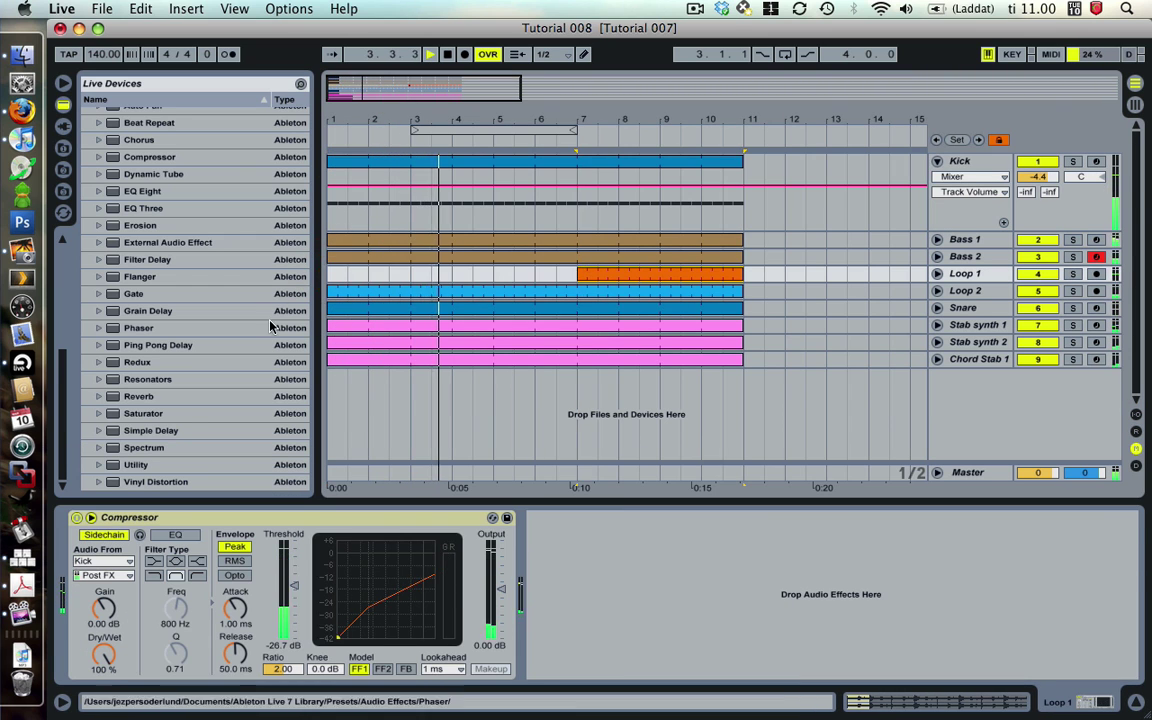
drag(329, 291, 578, 291)
drag(336, 257, 494, 272)
click(538, 270)
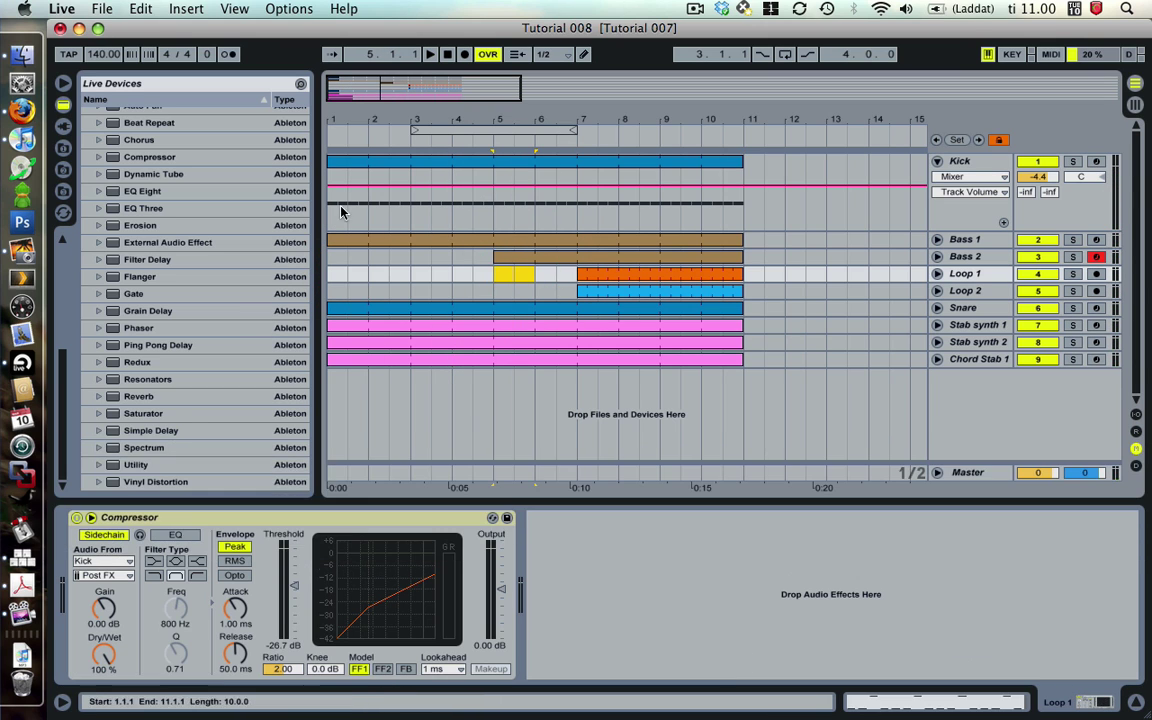
Select every clip in the Arrangement with Cmd+A and delete them all.
click(146, 8)
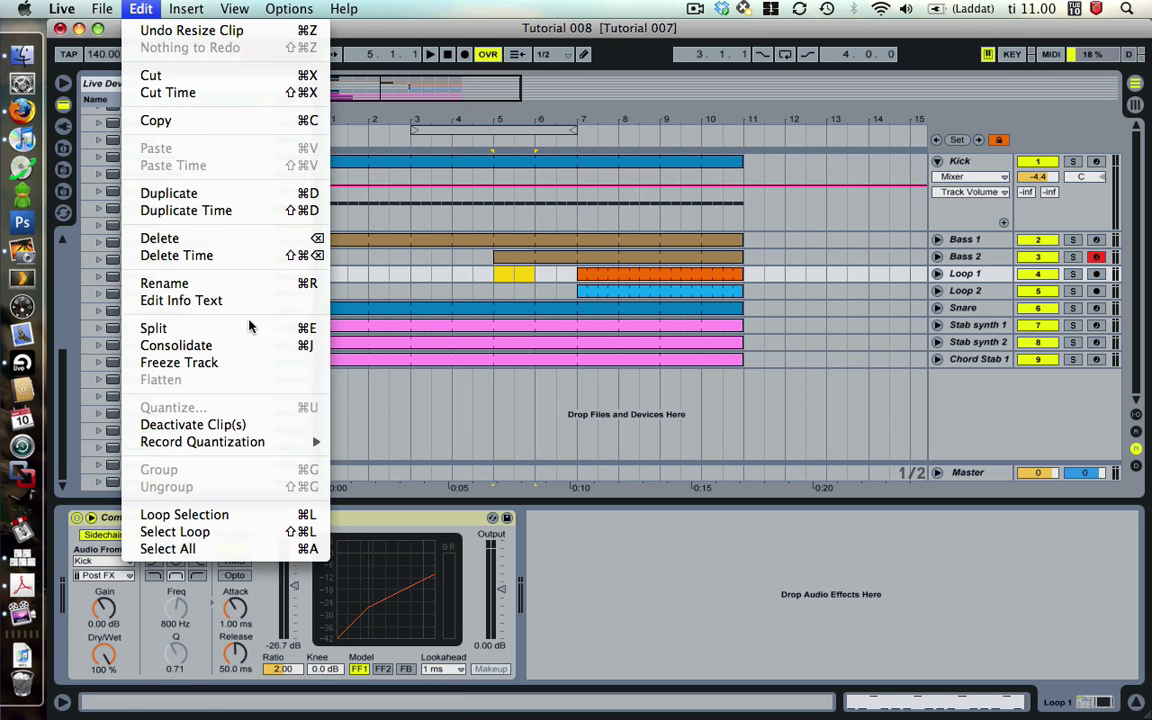
mouse_move(165, 5)
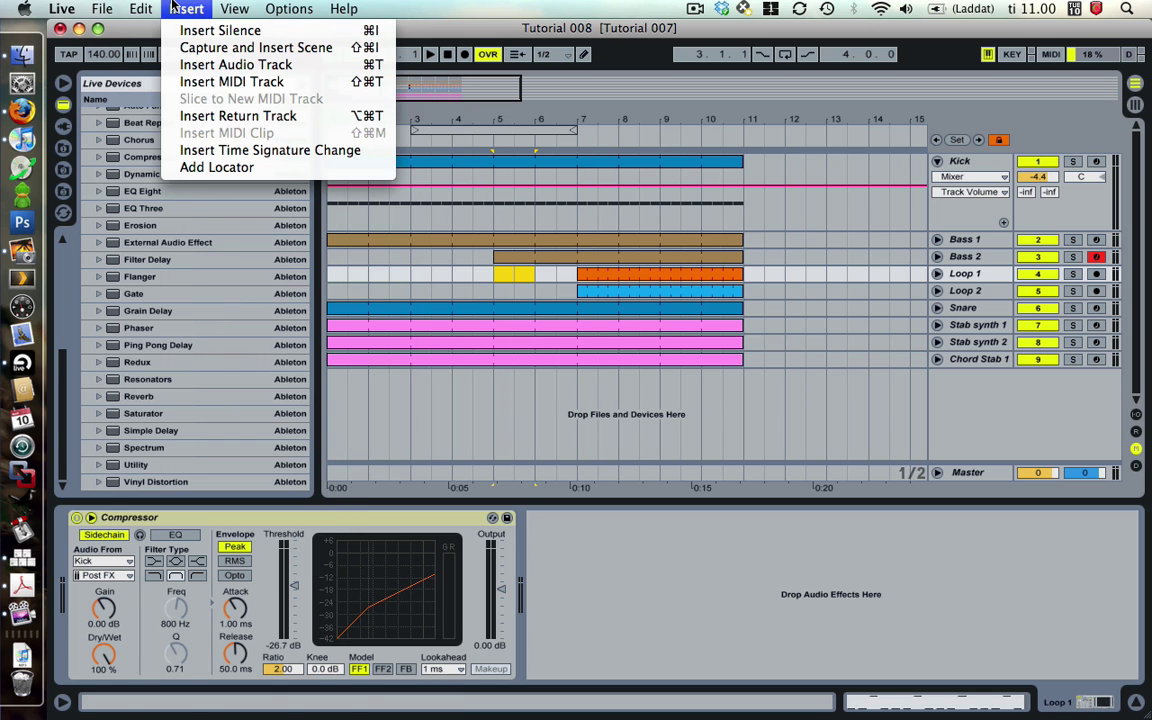
click(455, 257)
key(super+a)
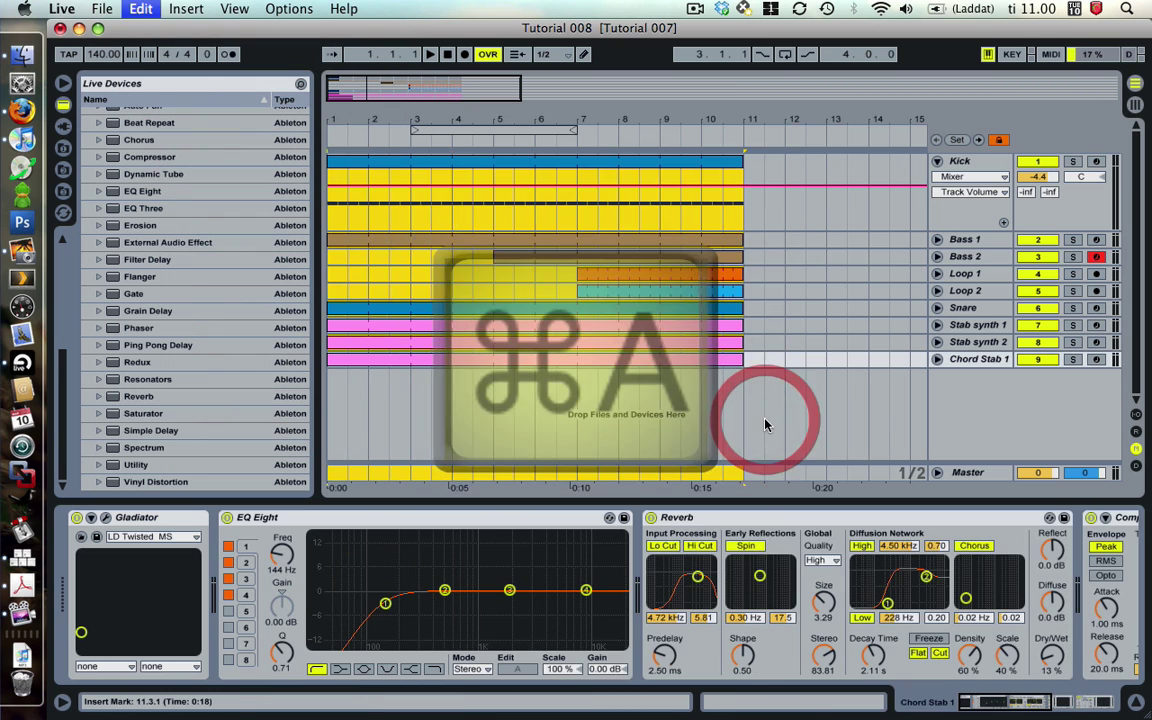
key(Delete)
click(888, 360)
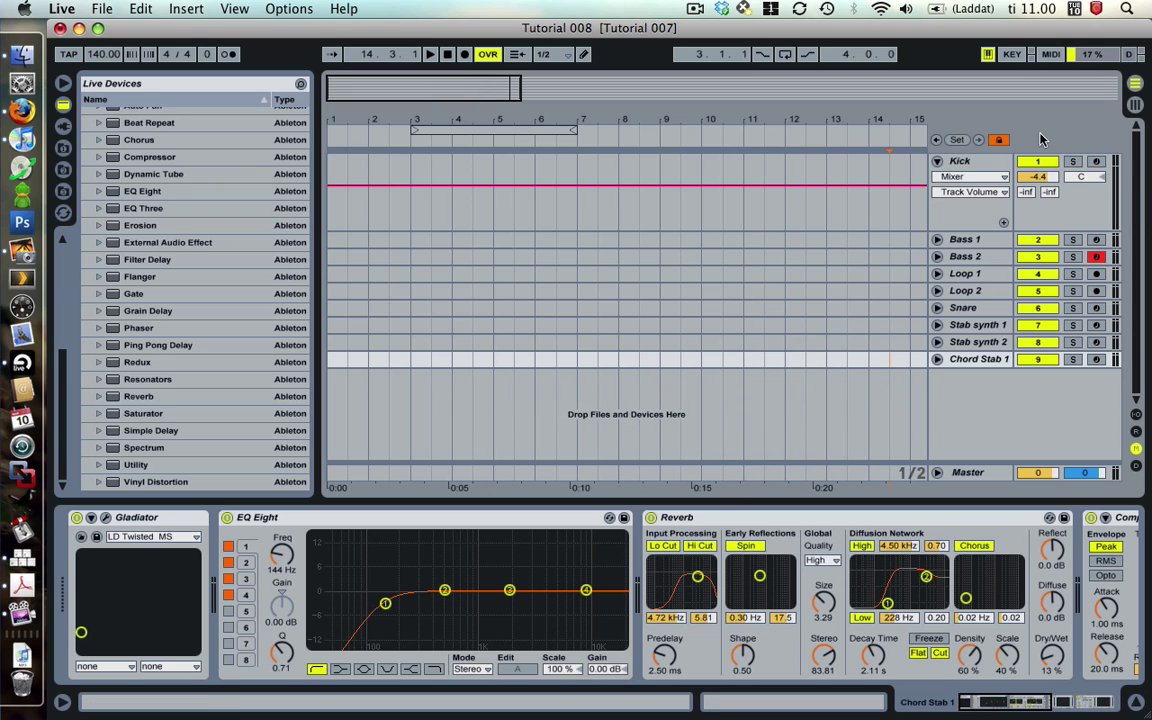
In the Session grid, select the scene 2 Kick slot and bring up the launch quantization choices.
click(1136, 84)
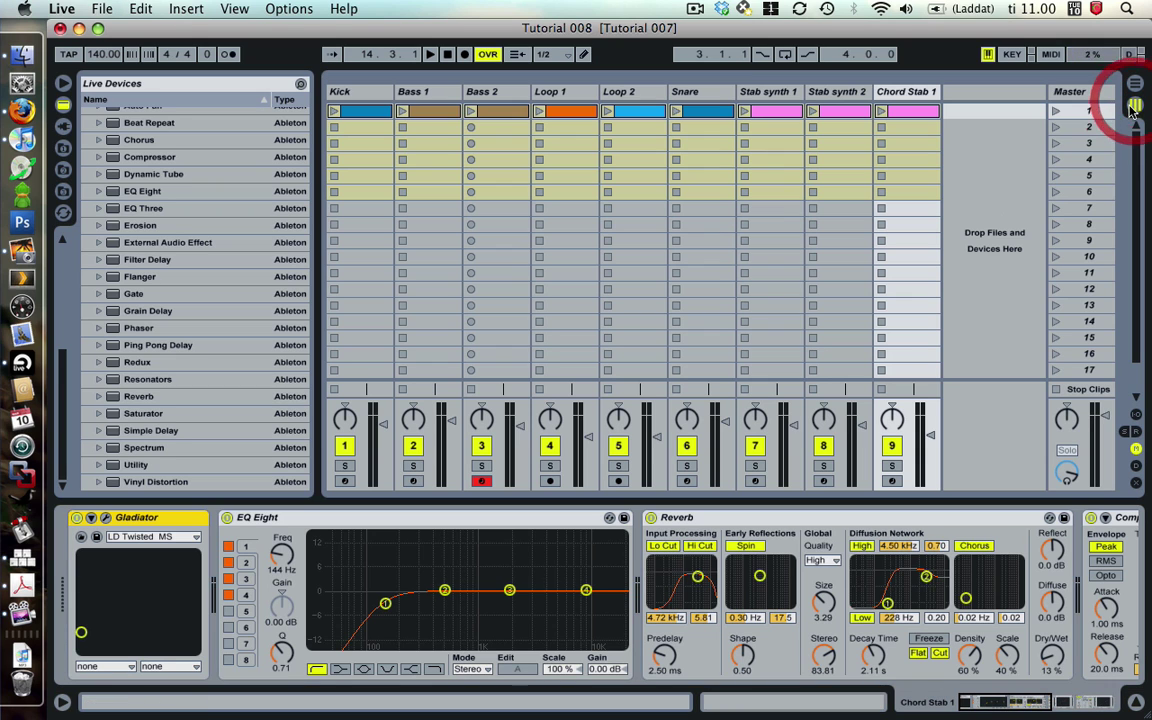
click(845, 127)
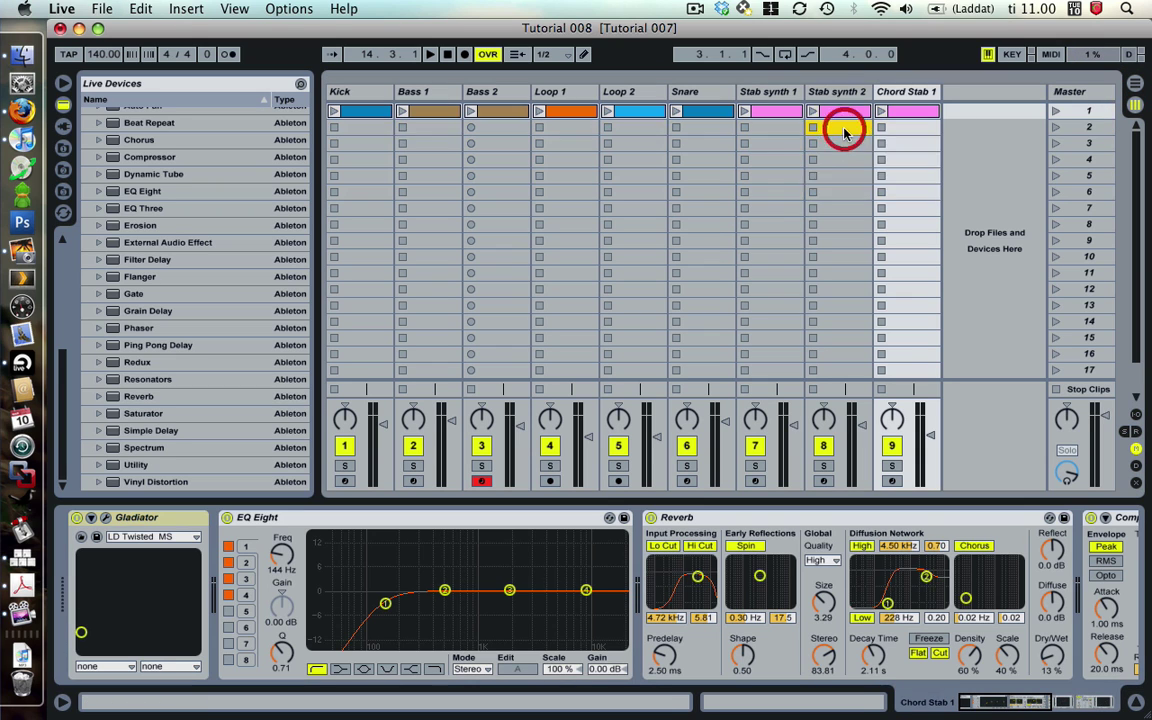
click(355, 127)
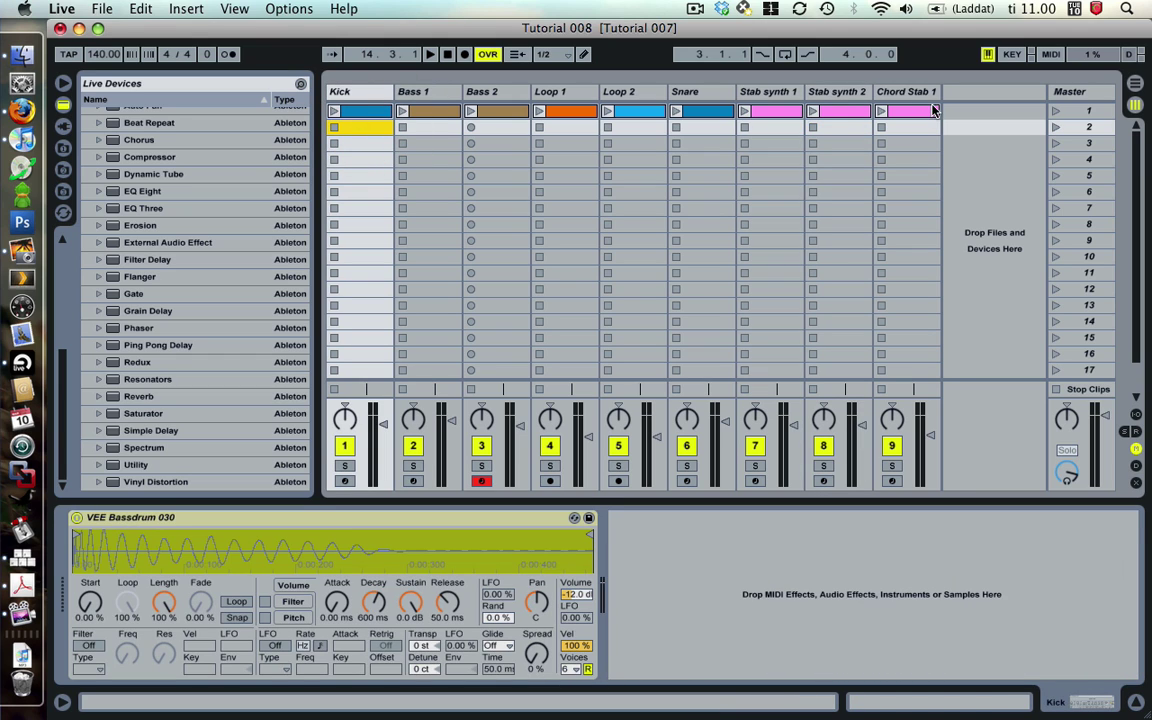
click(570, 56)
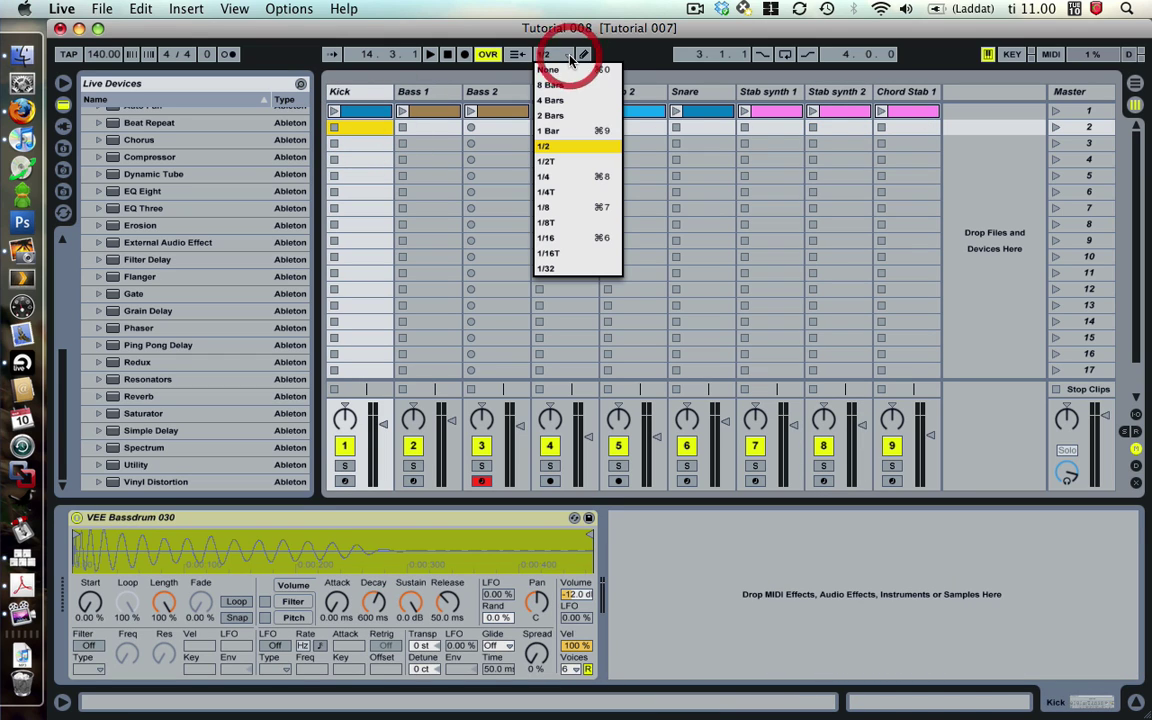
Set launch quantization to 1 Bar, arm arrangement recording, and select the scene 1 Kick clip.
click(551, 132)
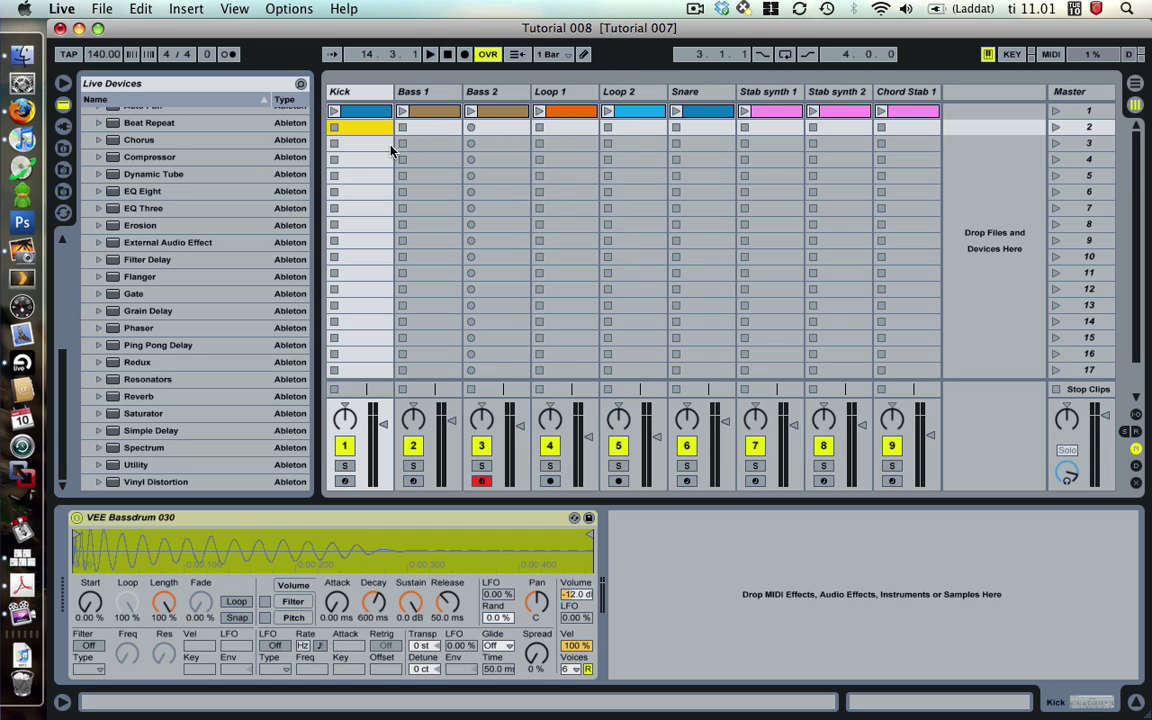
click(360, 112)
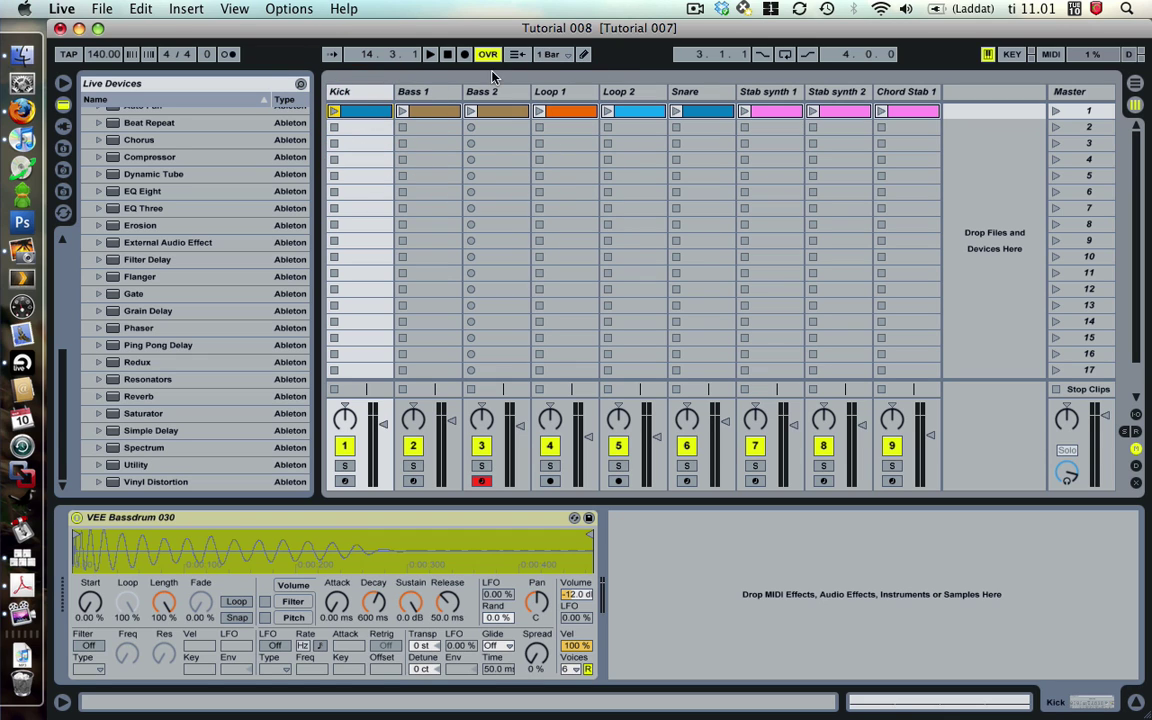
click(466, 56)
click(1136, 83)
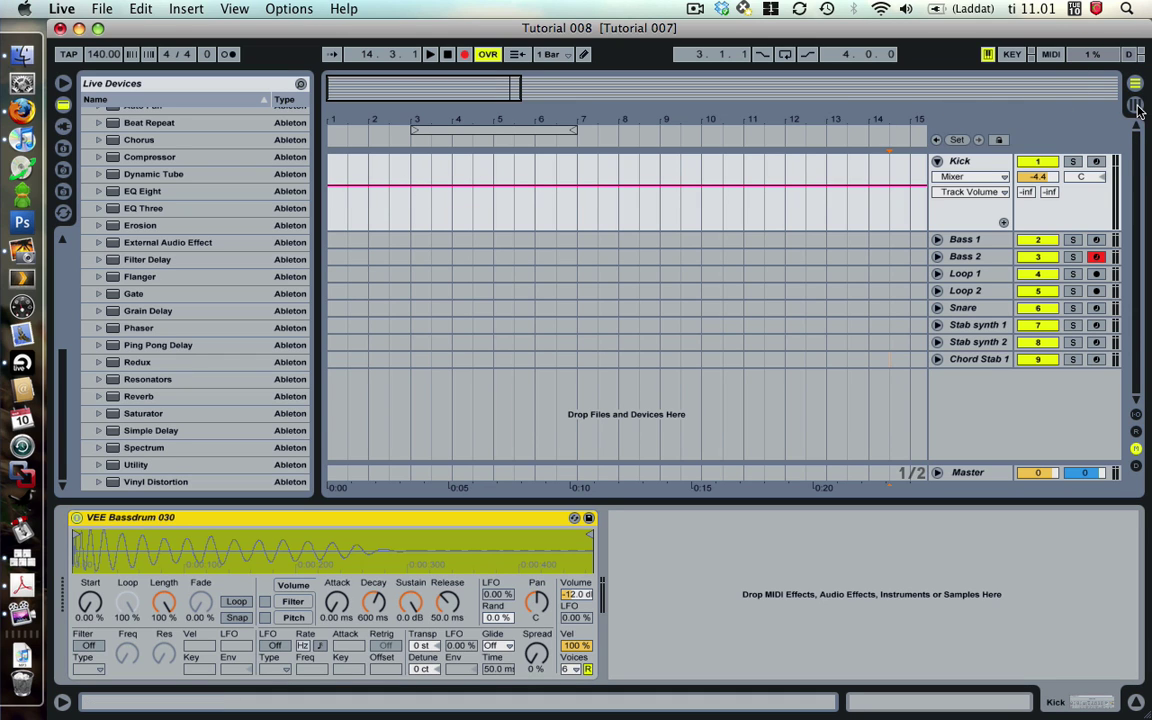
click(1136, 105)
click(349, 113)
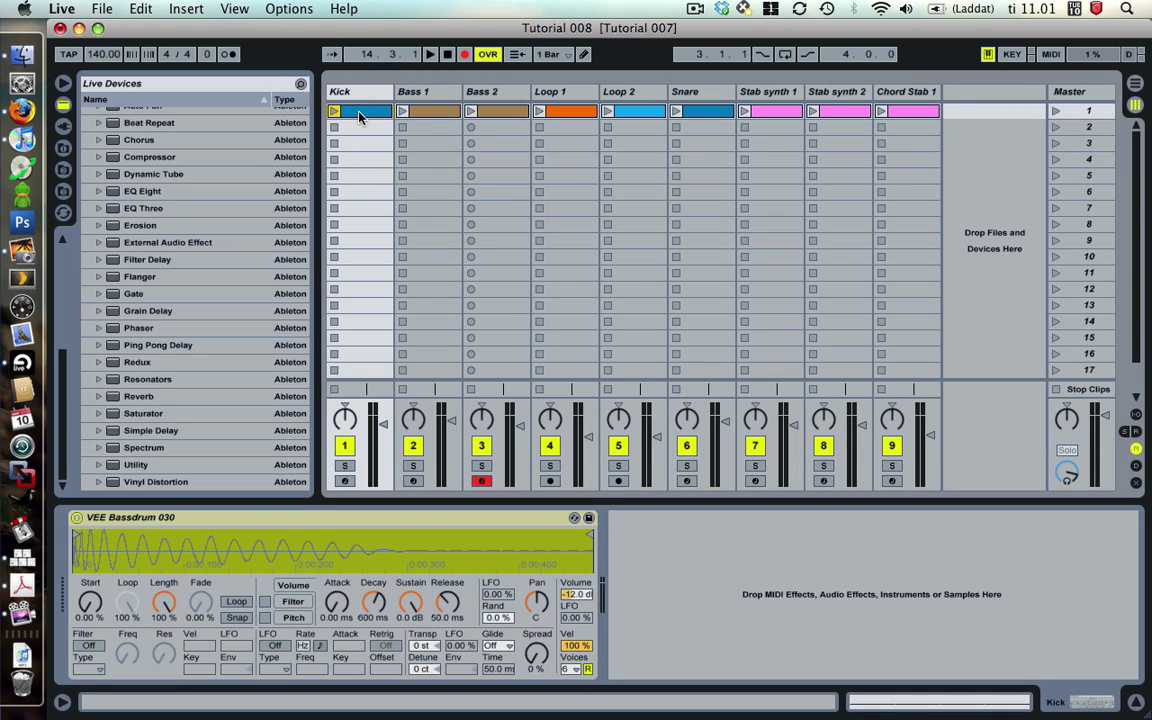
click(359, 117)
Launch the Kick, Bass 1, Bass 2, Loop 1, Snare and Loop 2 clips one after another.
click(334, 112)
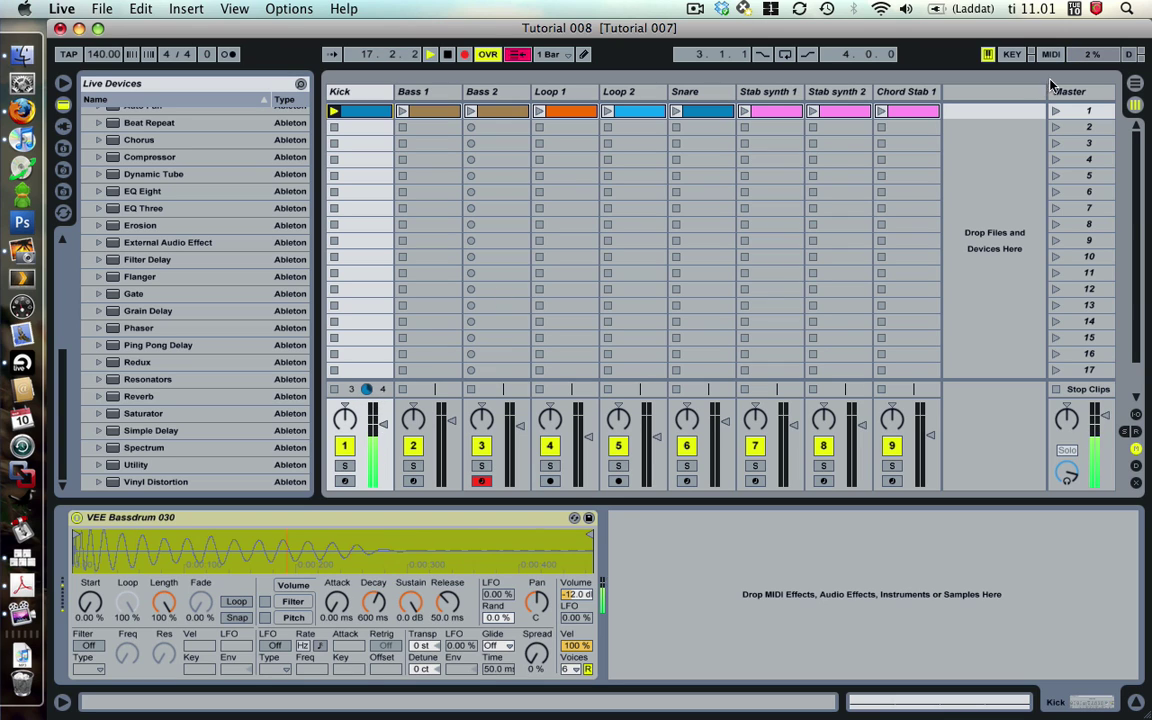
click(403, 112)
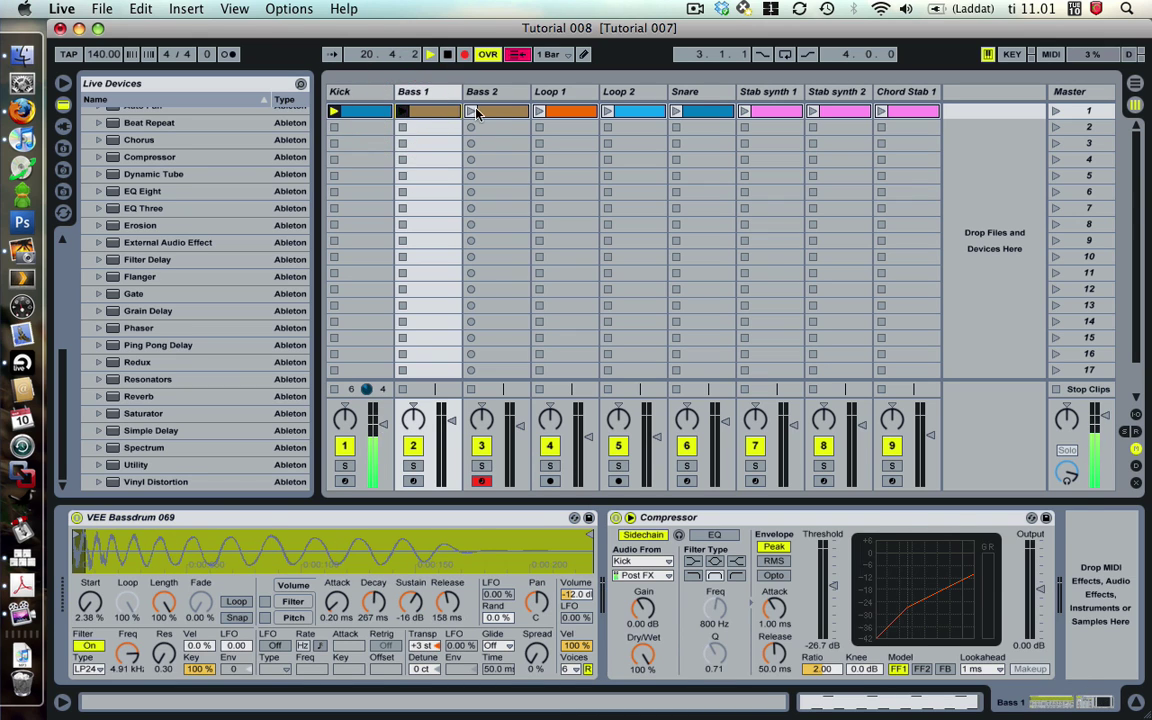
click(472, 111)
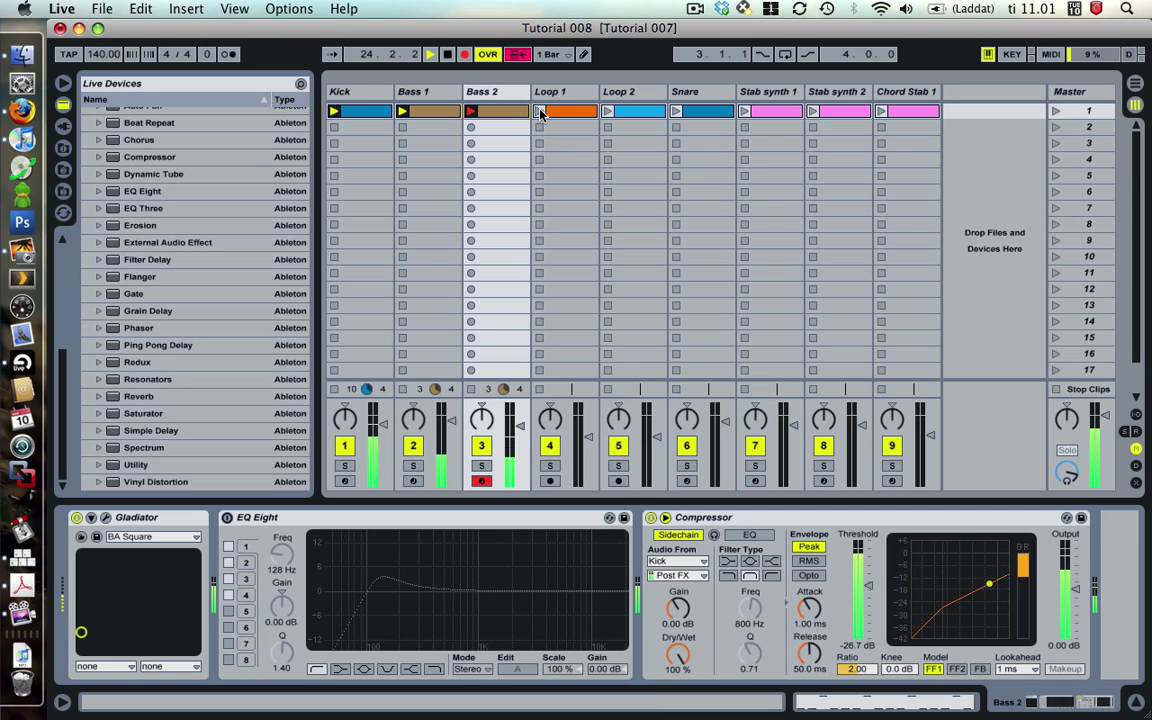
click(540, 113)
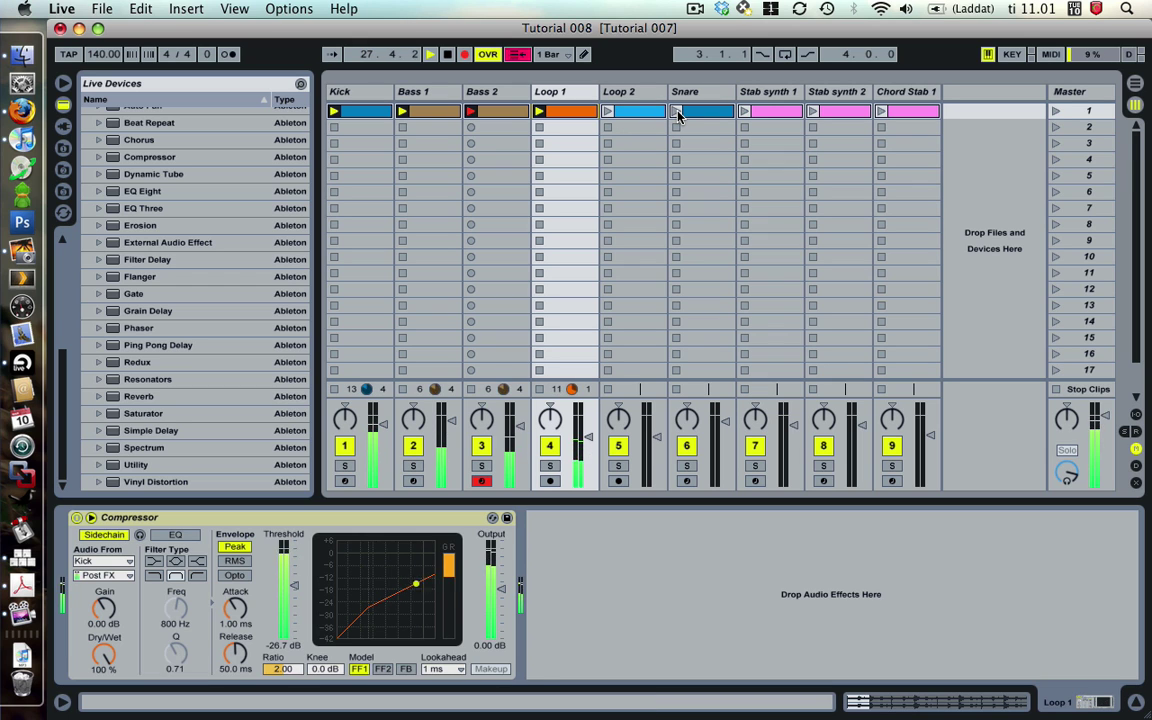
click(677, 112)
click(608, 112)
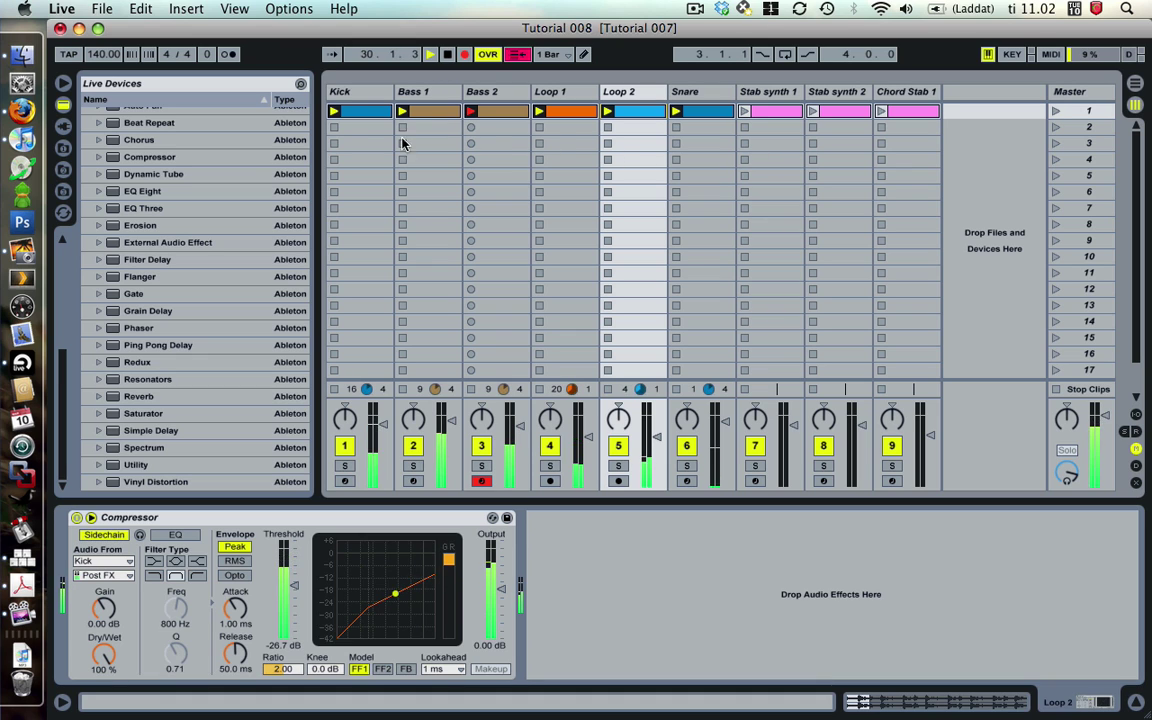
Stop the Kick, launch all of scene 1, stop playback, and return to the Arrangement.
click(335, 128)
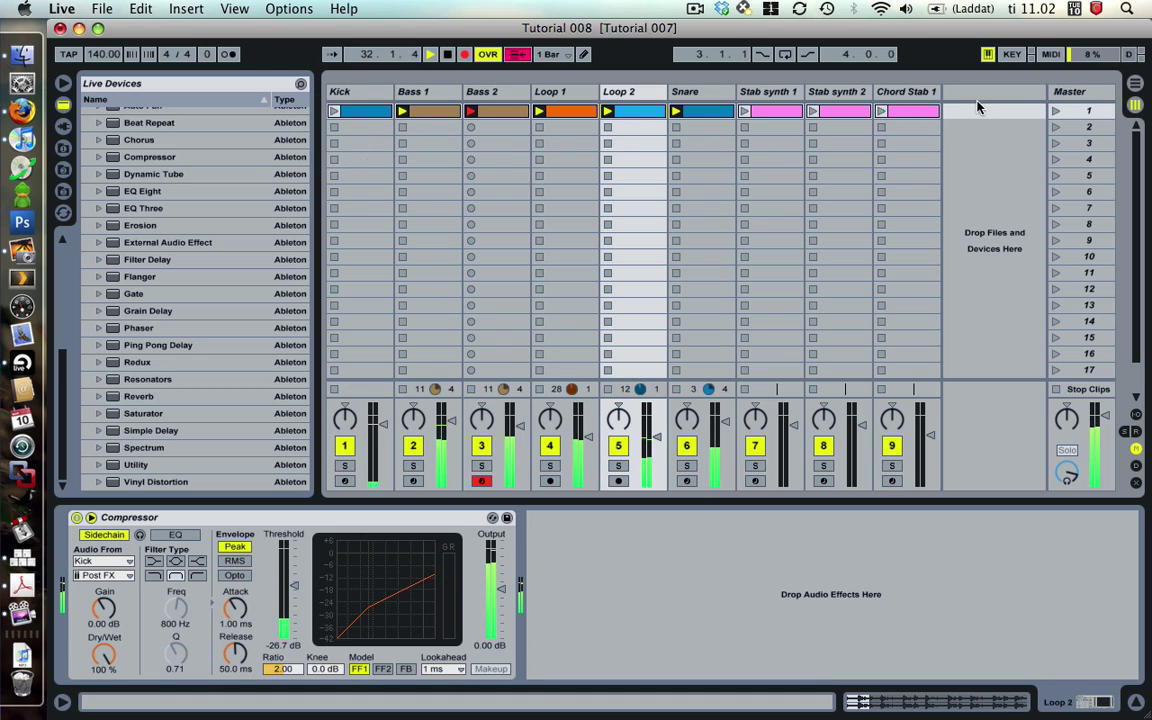
click(1053, 112)
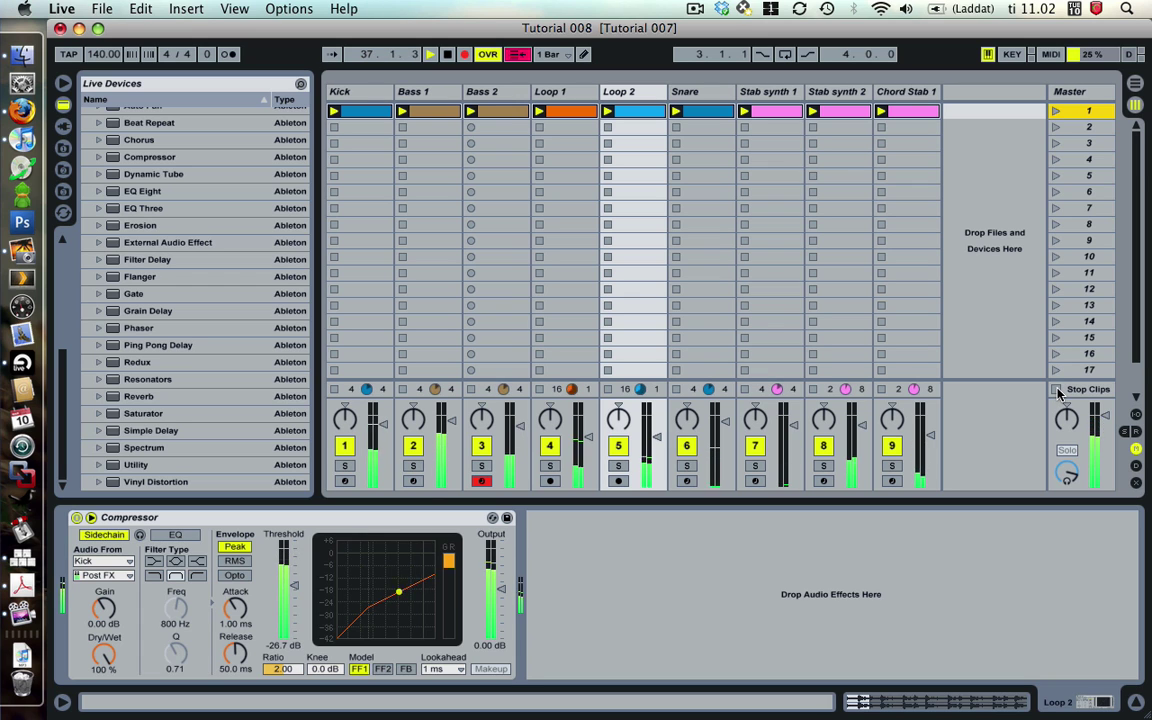
click(447, 54)
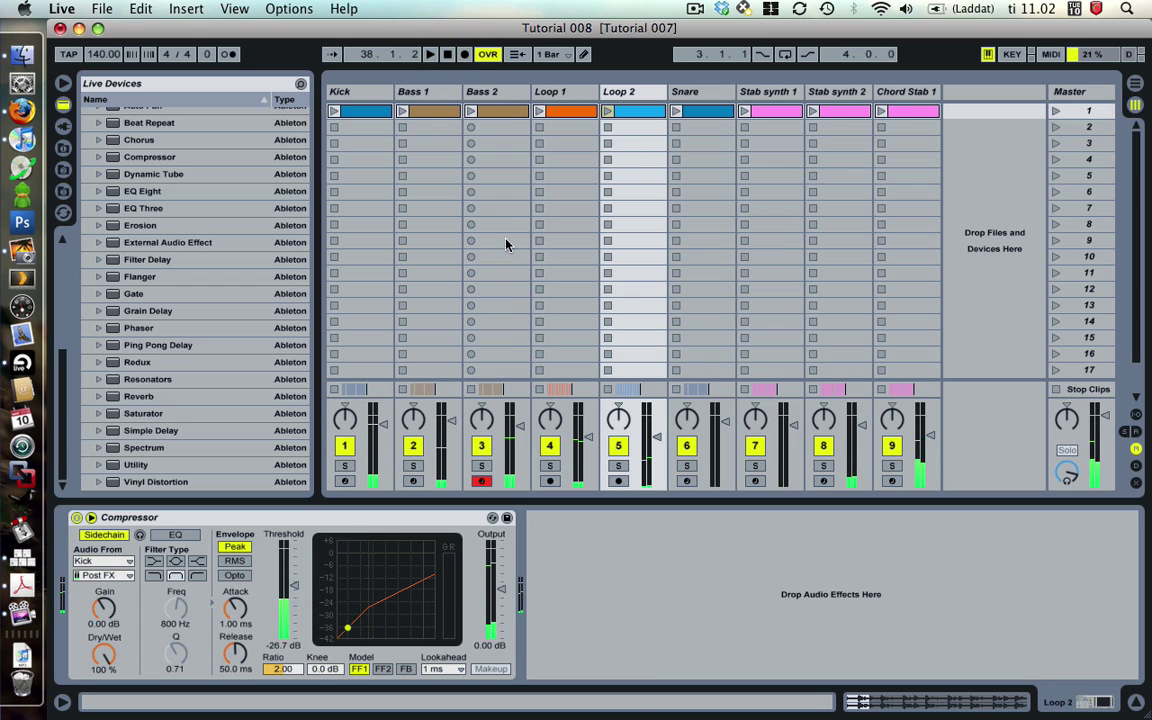
click(479, 208)
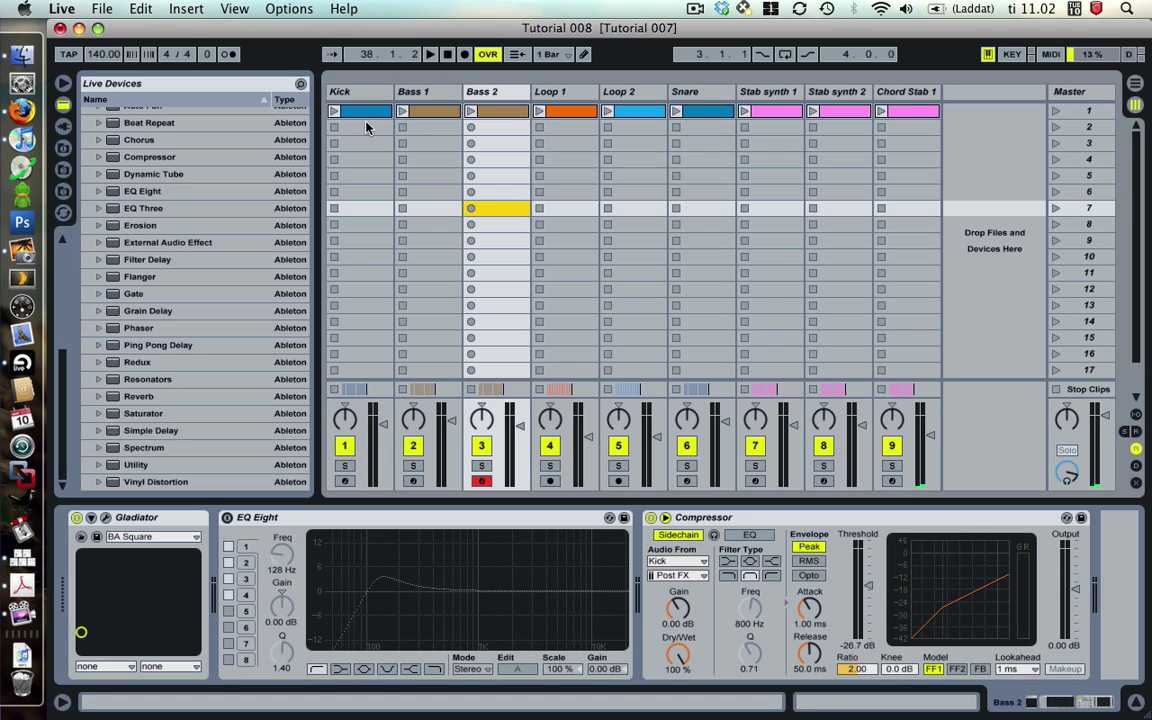
click(1135, 86)
Zoom out to bars 1–53, play the recorded clips, and select Bass 2 from bar 21 to 33.
drag(817, 124, 819, 118)
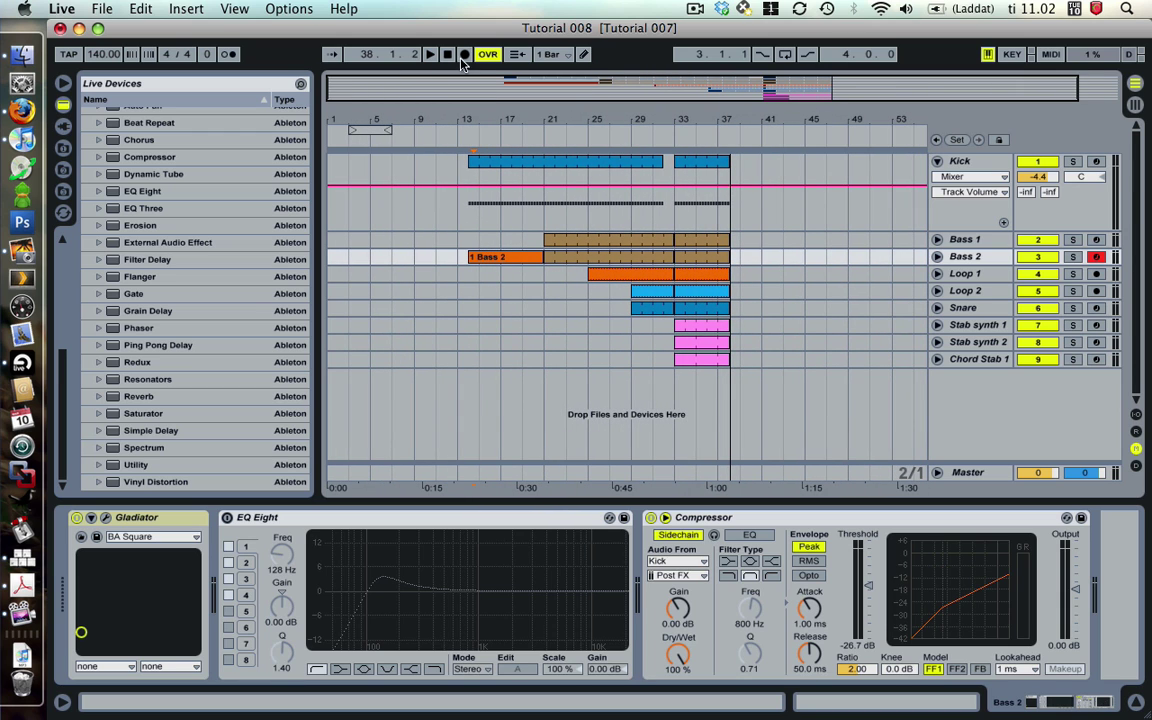
click(489, 160)
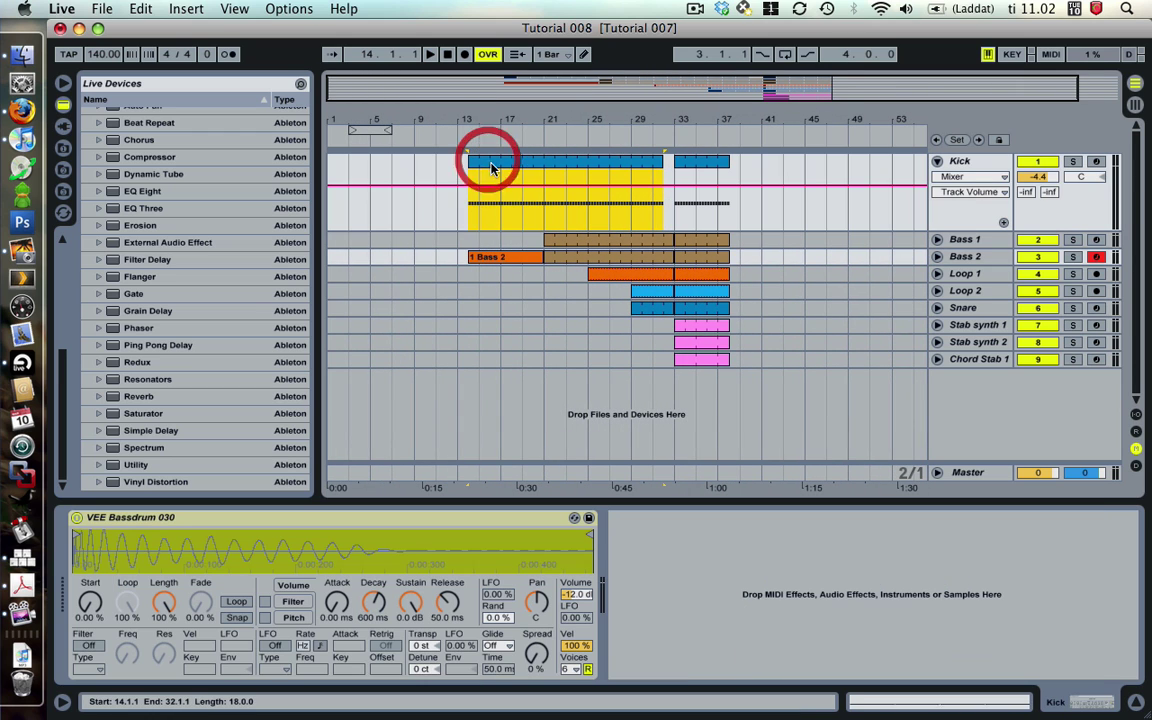
shift+click(707, 362)
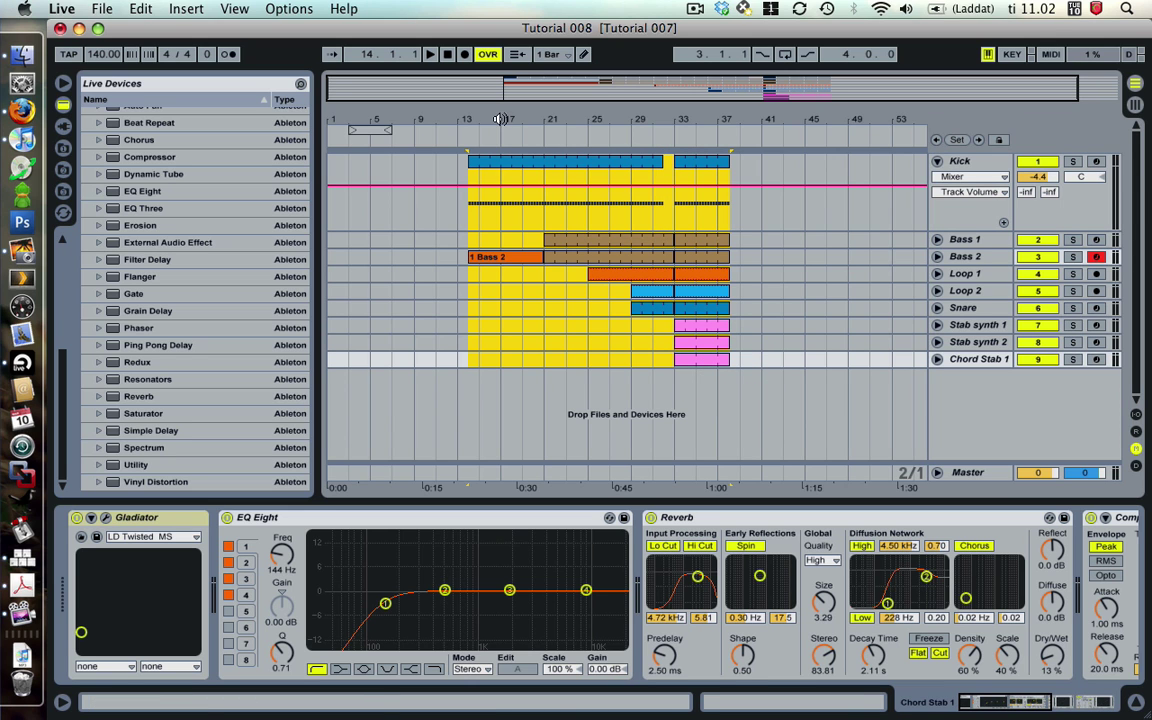
key(space)
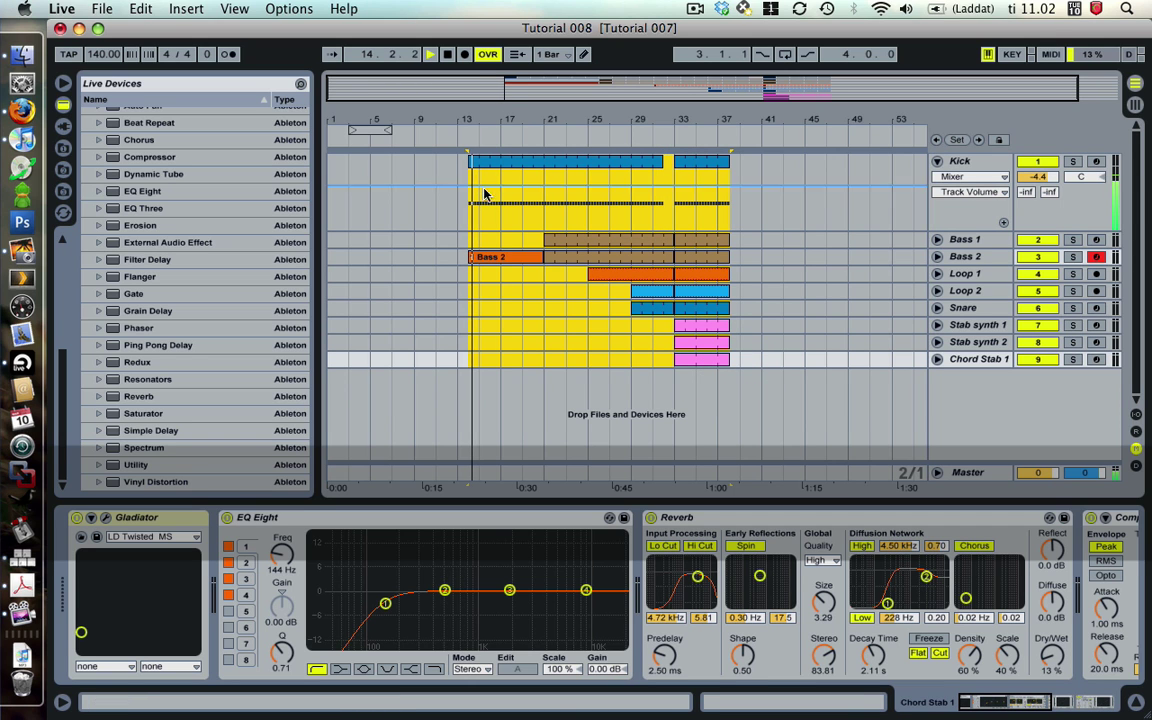
click(457, 296)
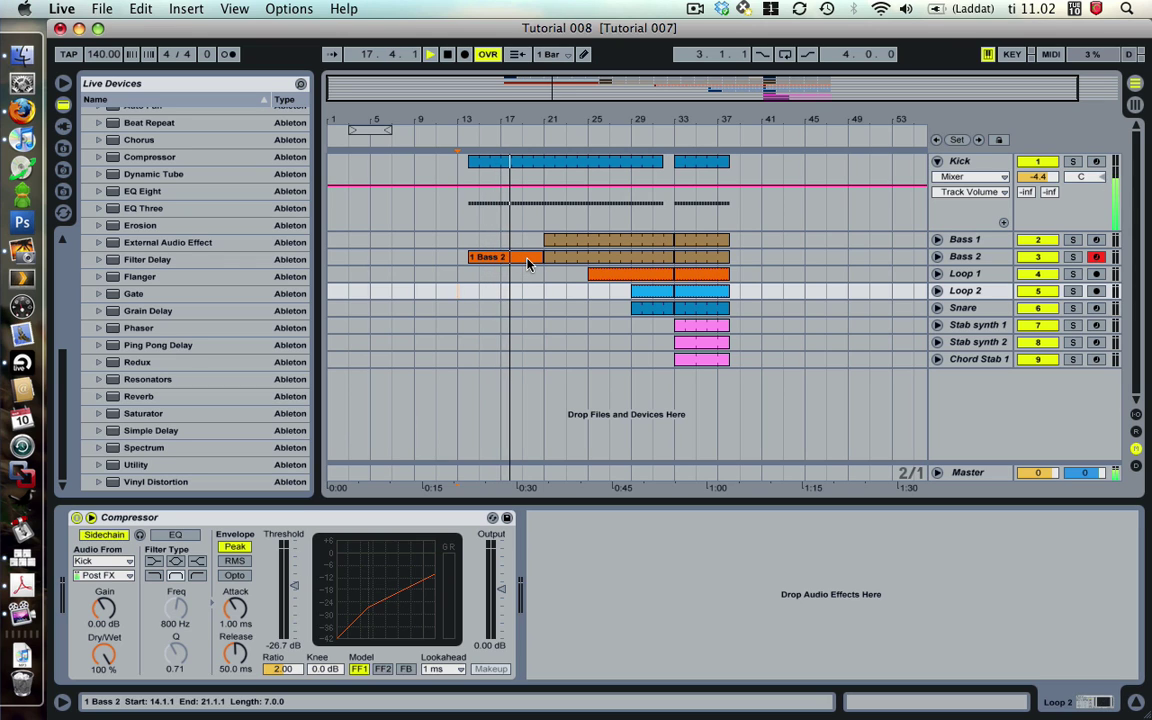
click(553, 256)
click(555, 257)
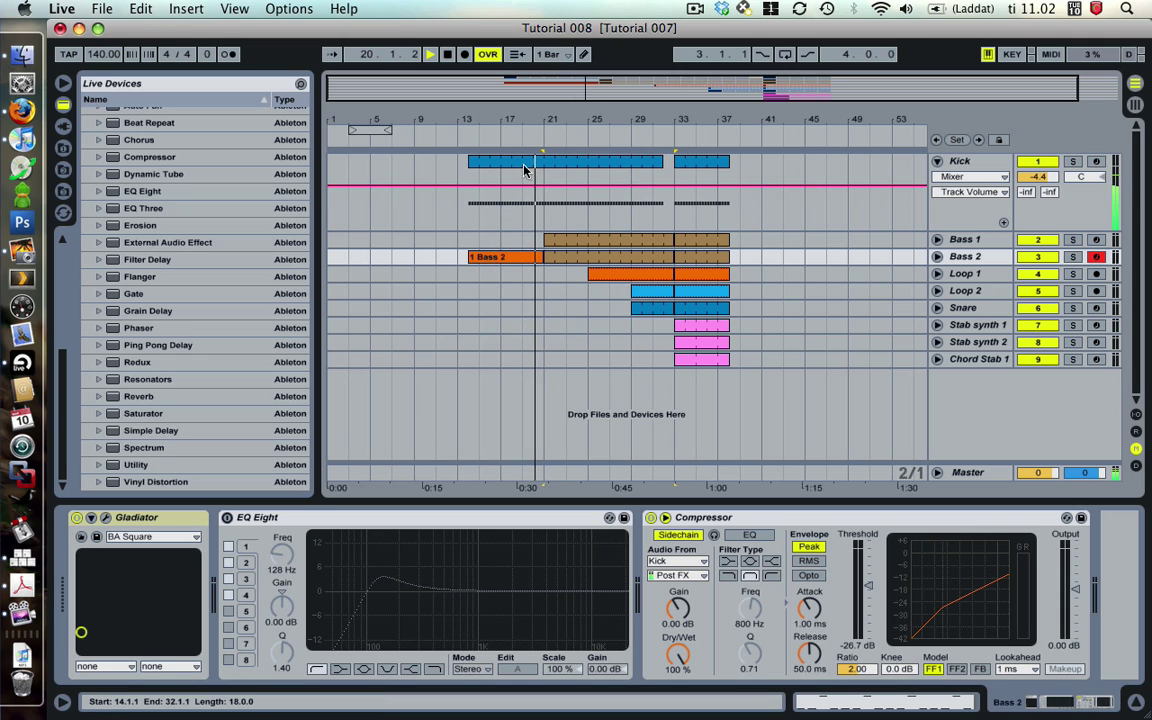
click(568, 259)
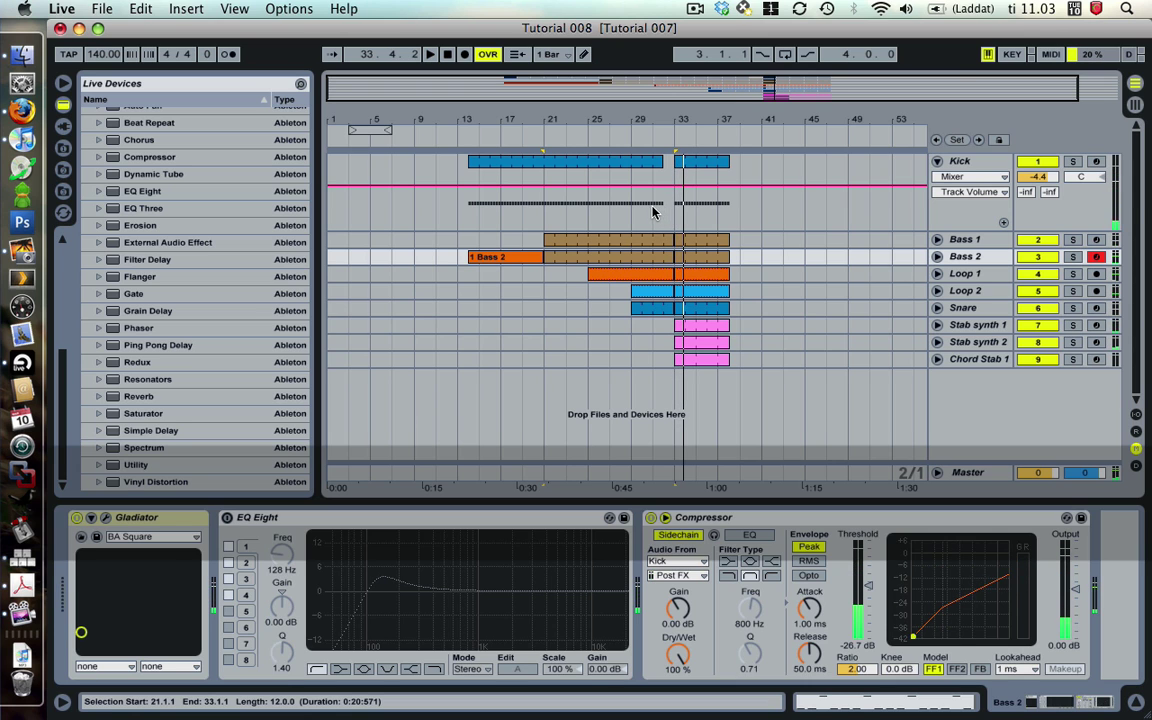
Set a one-bar grid with Cmd+1, select the empty Kick bar 31–32, then return to Session.
click(652, 205)
drag(655, 178, 694, 178)
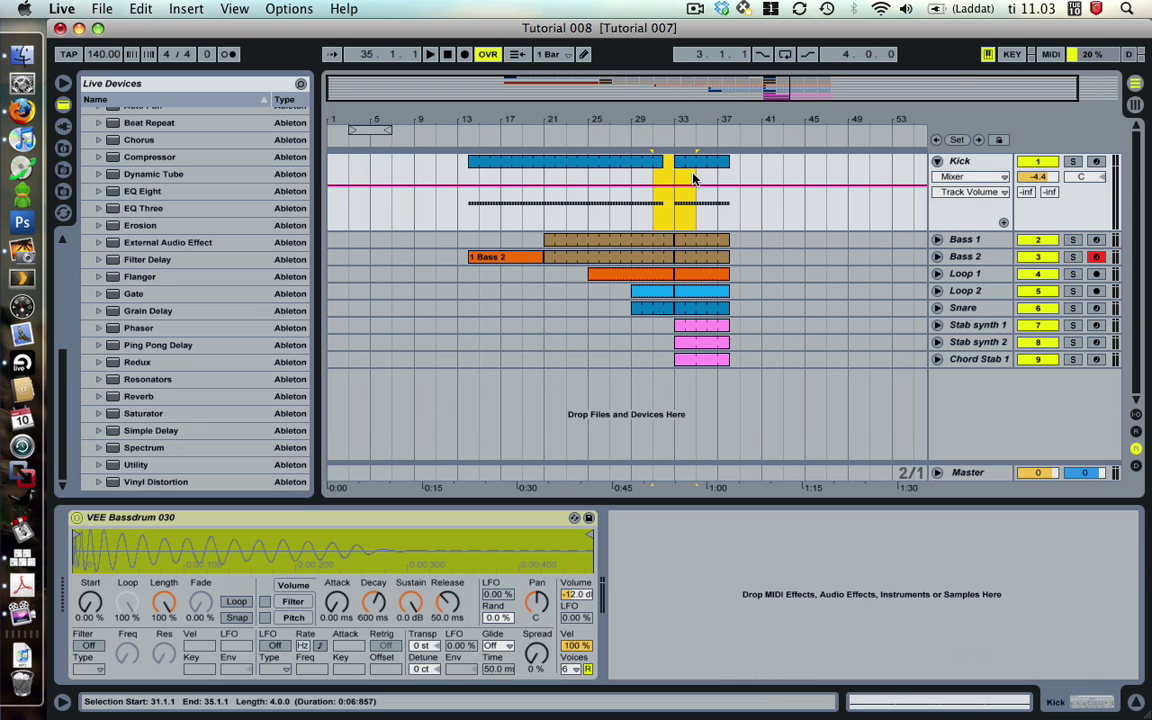
key(super+1)
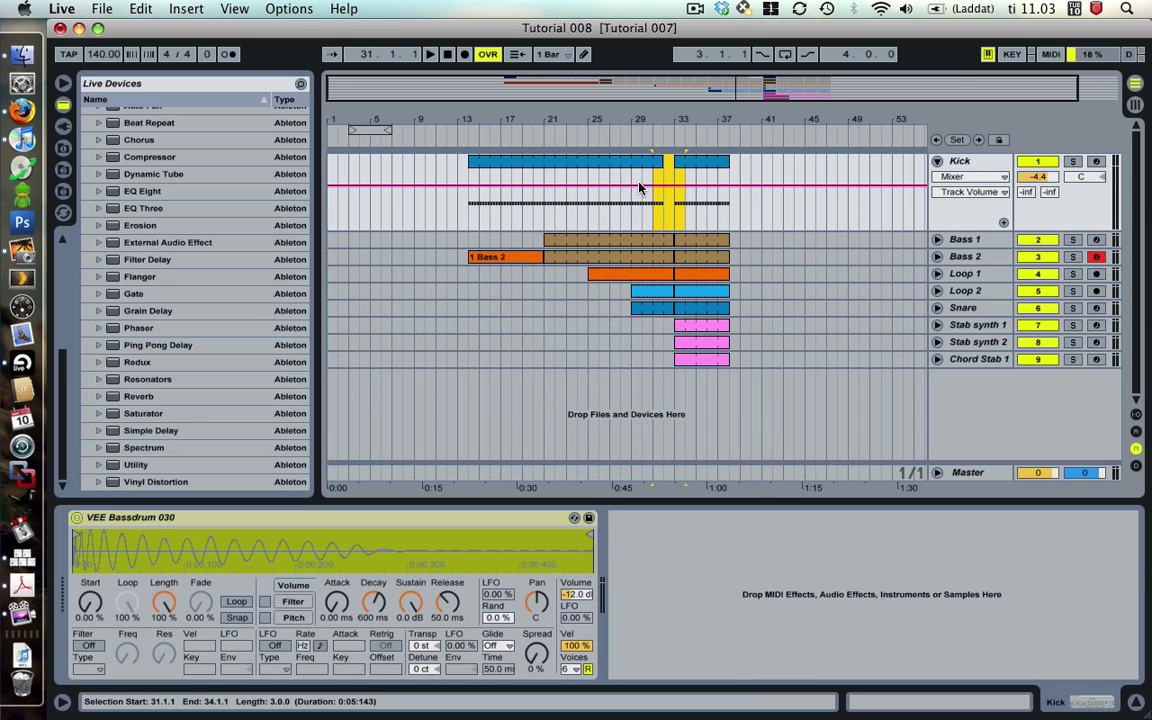
click(652, 183)
click(667, 180)
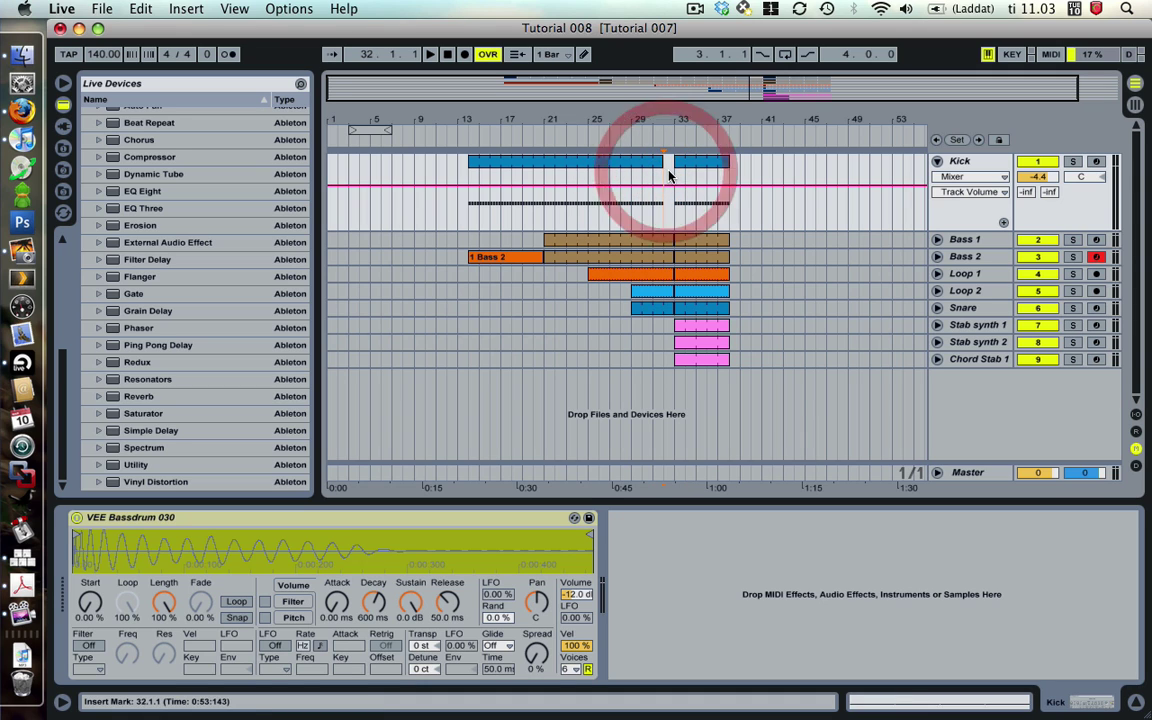
click(1135, 104)
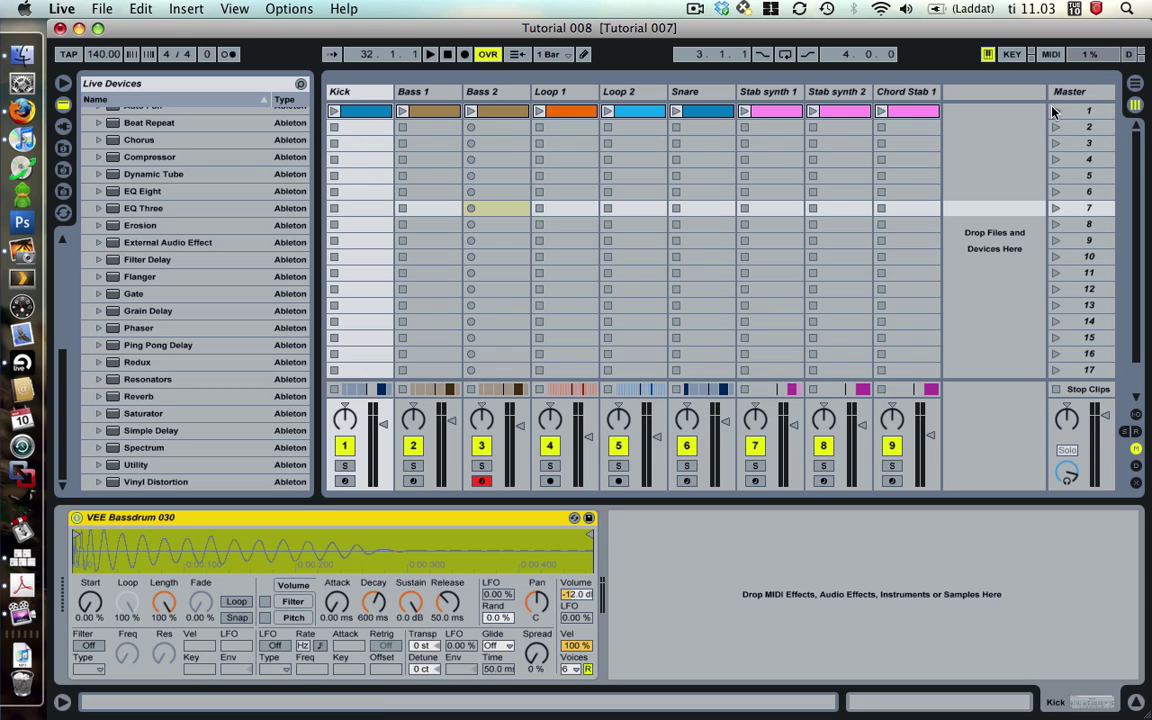
Select all of scene 1's clips and duplicate them down into the following scene rows.
click(912, 114)
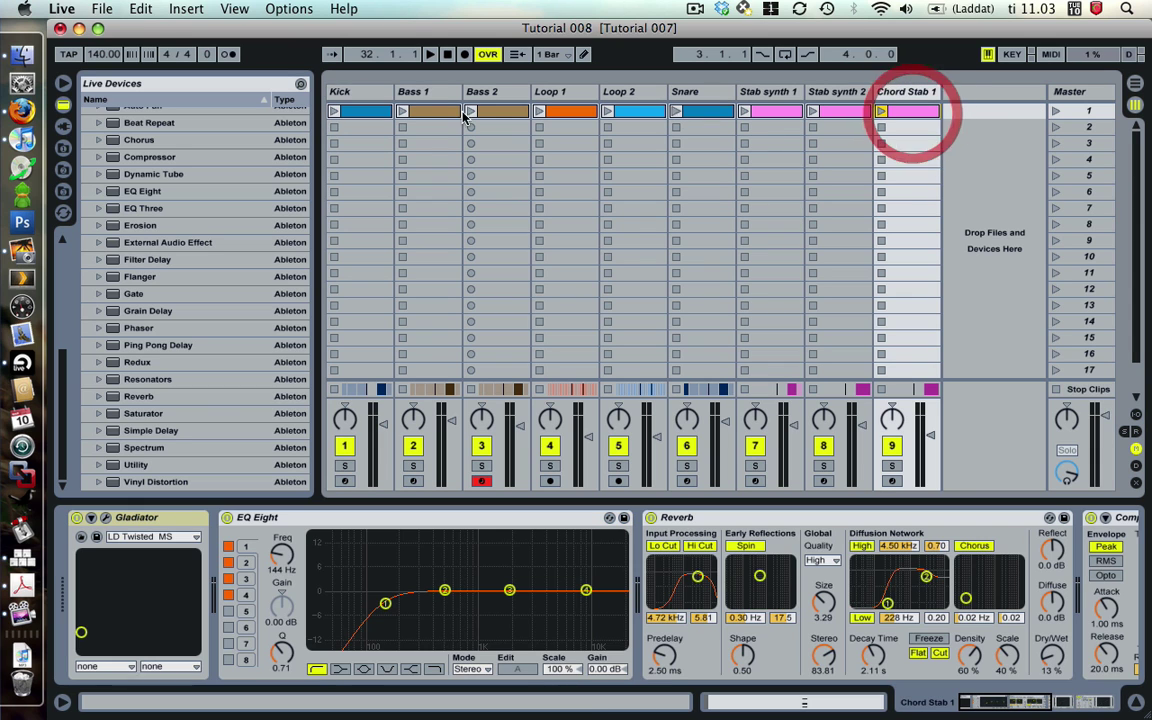
click(362, 113)
click(366, 110)
key(super+d)
key(super+d)
drag(365, 141, 352, 265)
Insert a new audio track, 10 Audio, after Chord Stab 1 with Cmd+T.
click(371, 142)
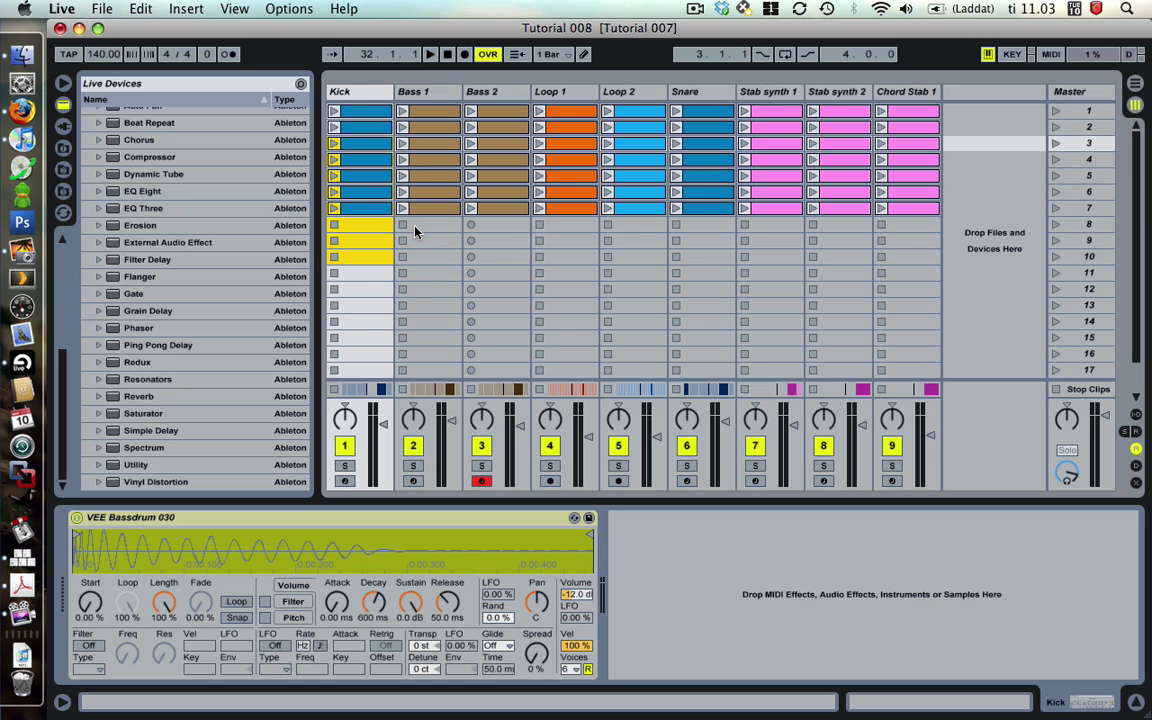
click(425, 242)
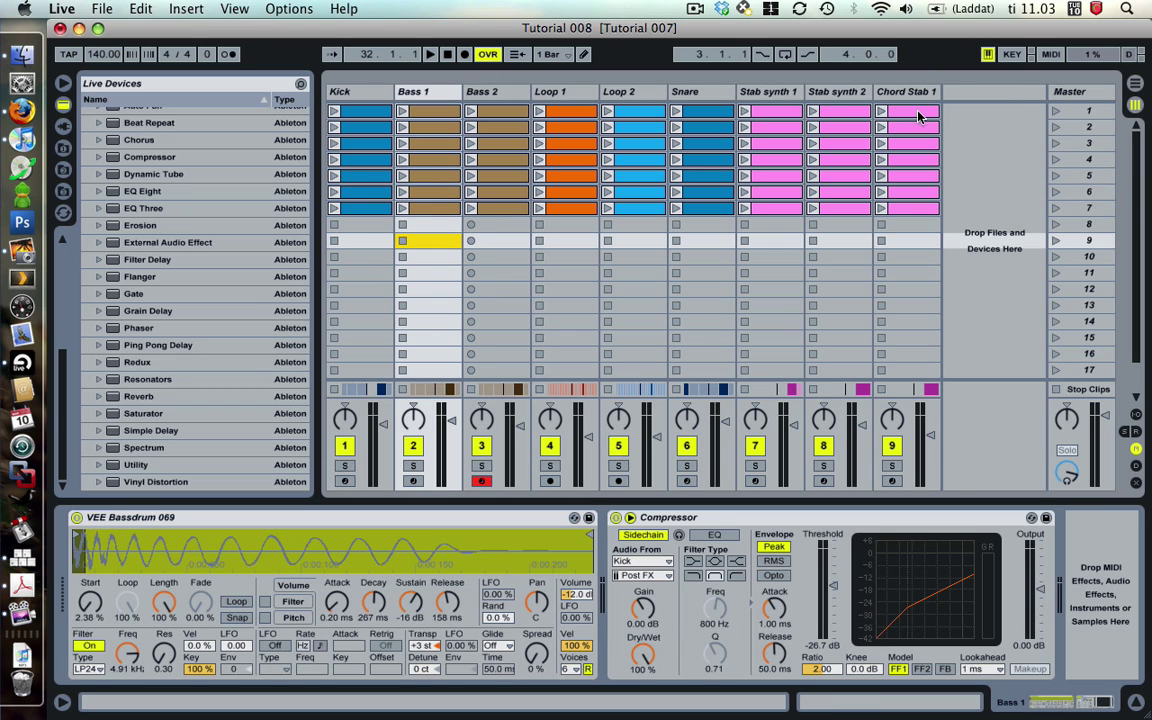
click(920, 91)
key(super+t)
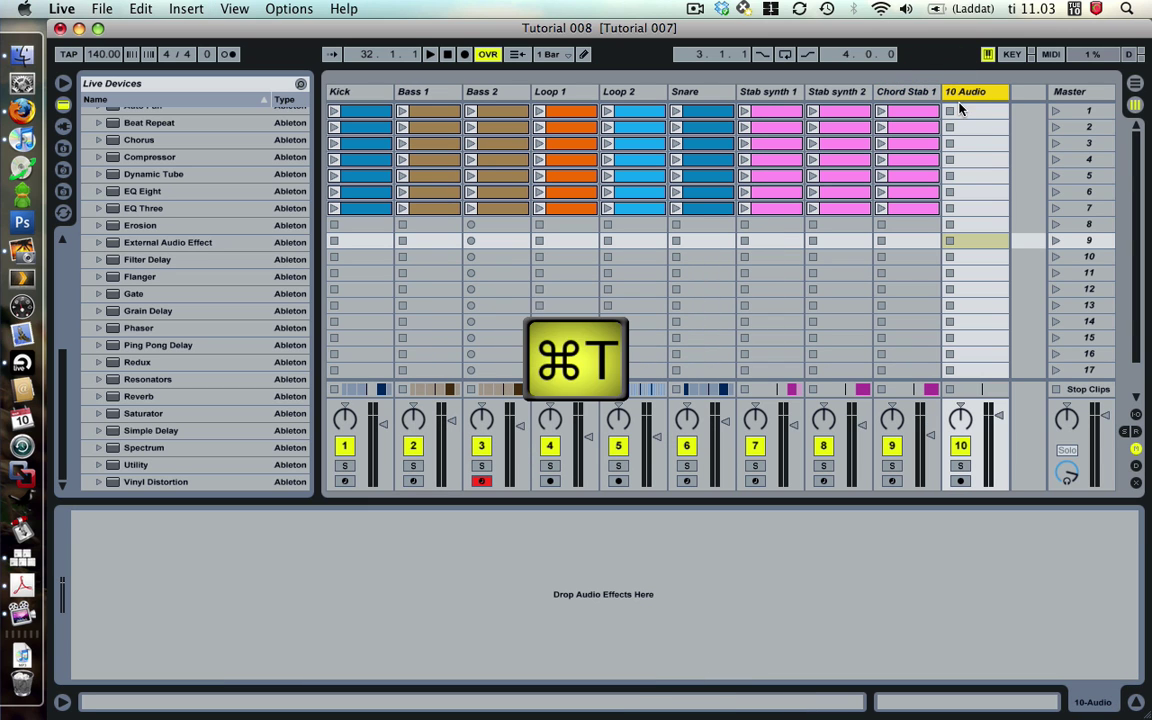
click(958, 110)
Select slot ranges in scenes 1–3 reaching across to the 10 Audio track.
shift+click(432, 118)
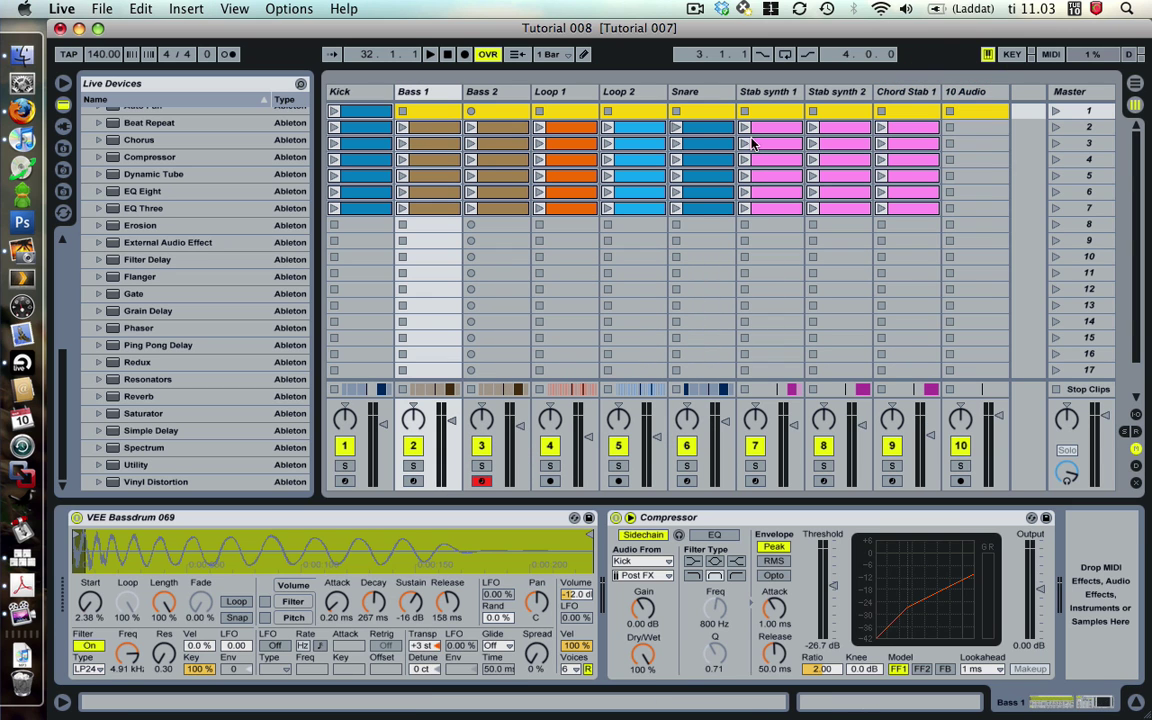
click(978, 128)
shift+click(566, 127)
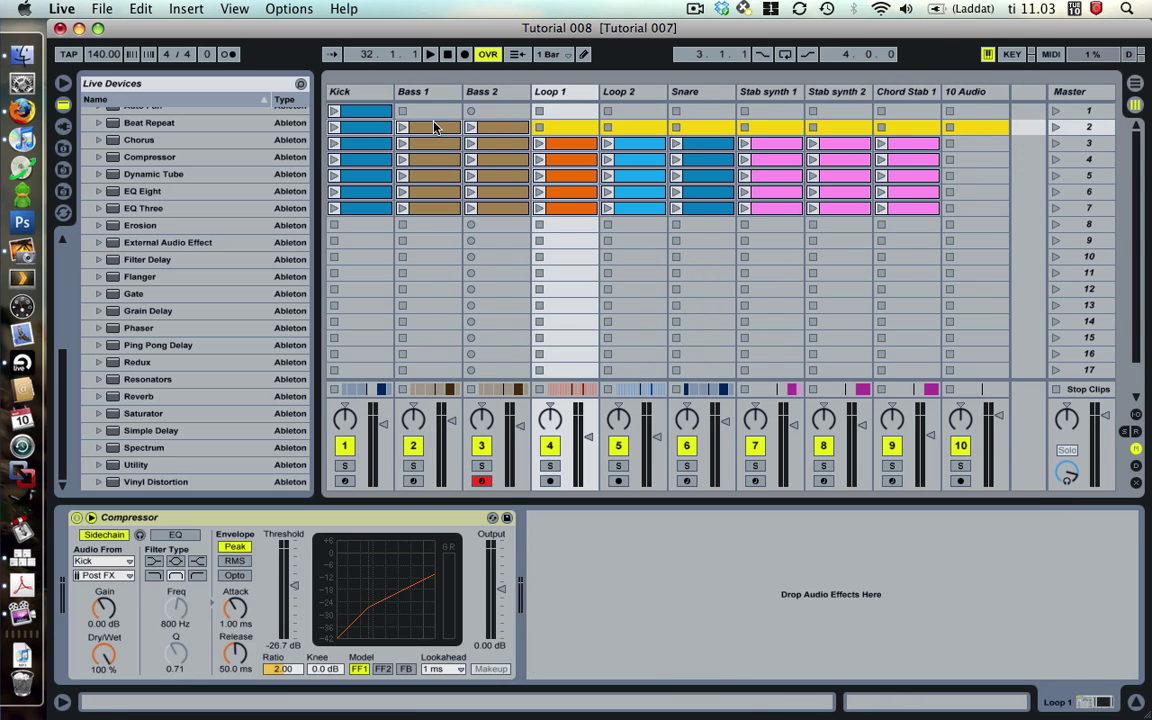
click(978, 145)
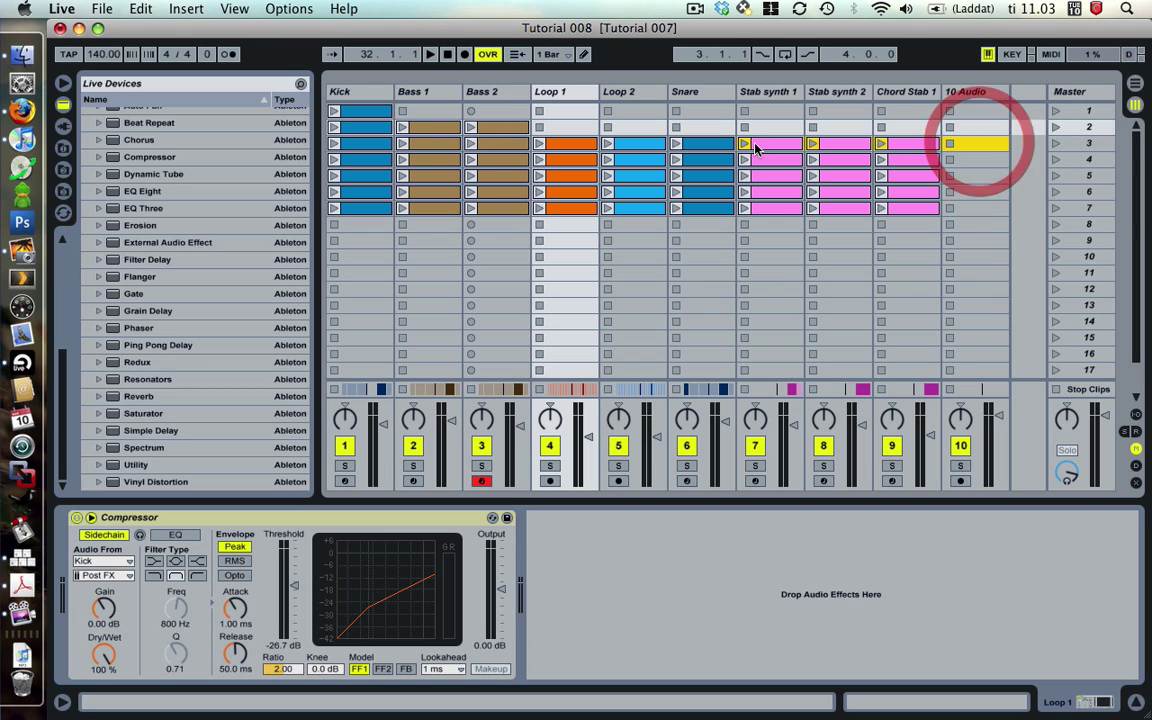
shift+click(686, 145)
shift+click(686, 145)
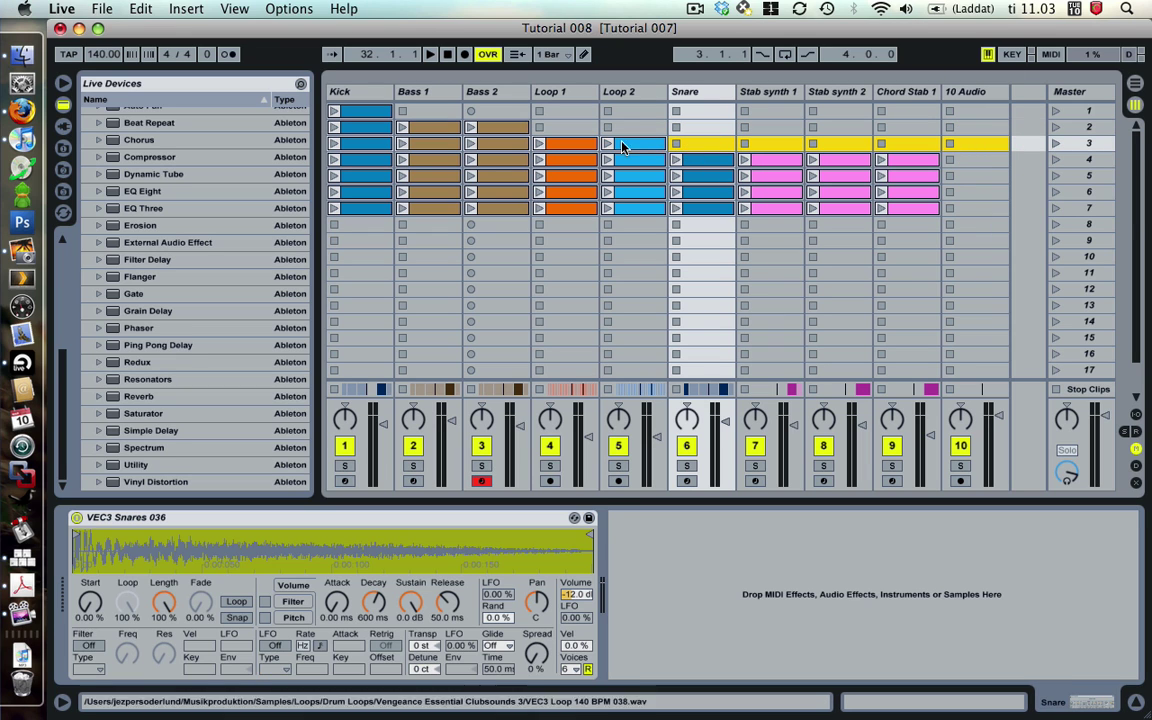
Select scene 4 from Stab synth 1 to 10 Audio, then the lower scene rows on all tracks.
click(970, 160)
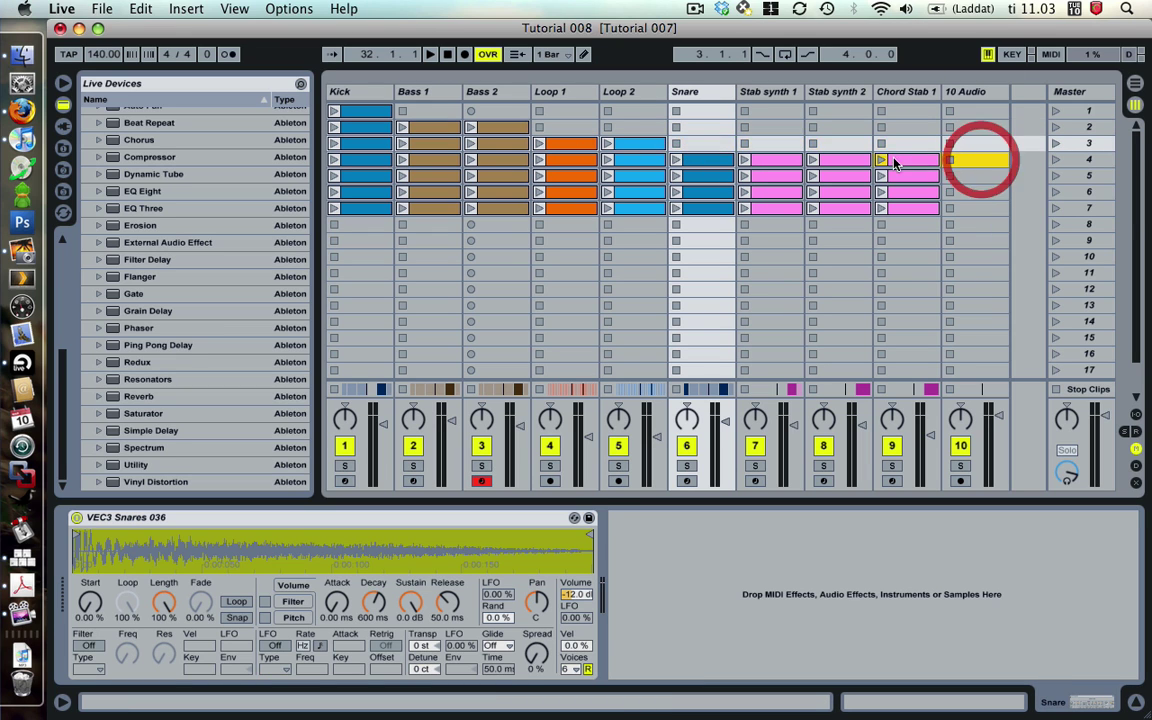
shift+click(764, 160)
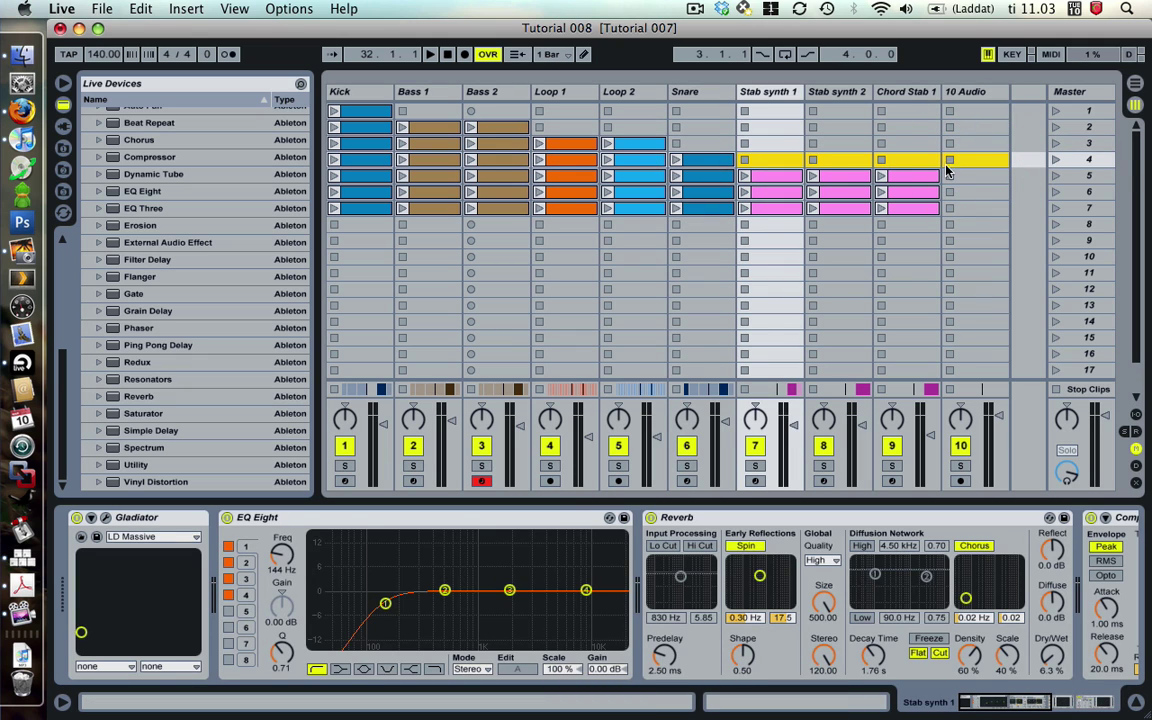
click(972, 176)
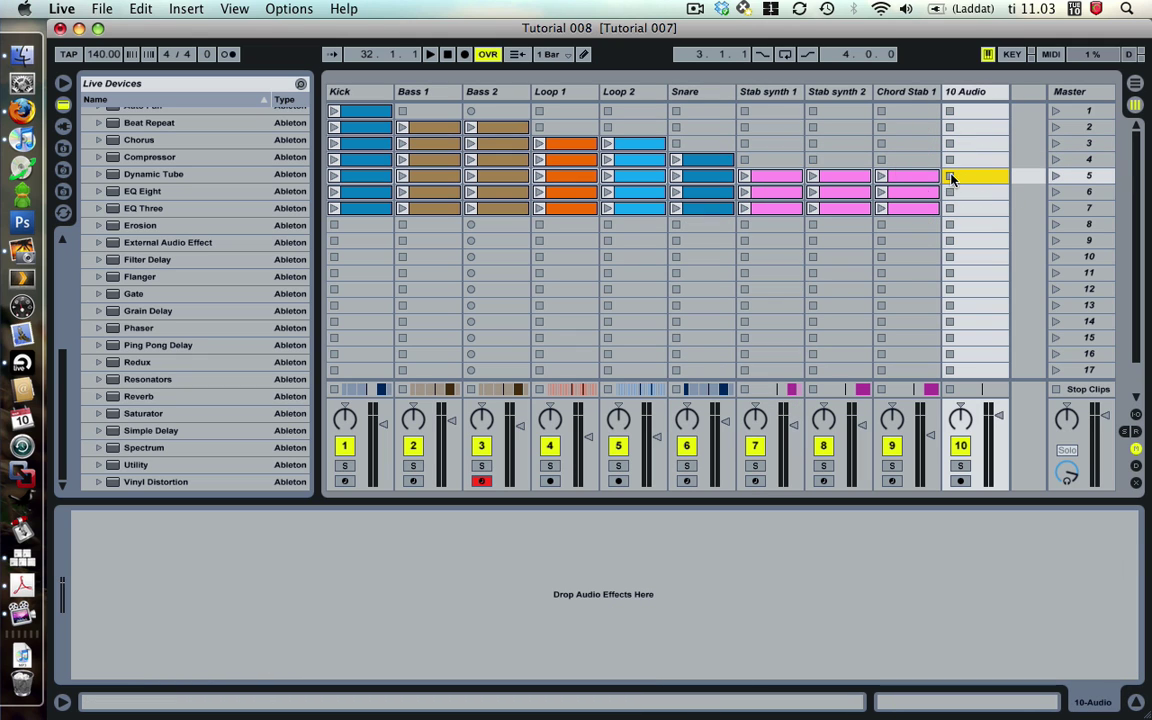
drag(990, 197, 371, 212)
Delete every clip in the Arrangement, stop playback, and return to the Session grid.
key(Tab)
click(432, 236)
key(super+a)
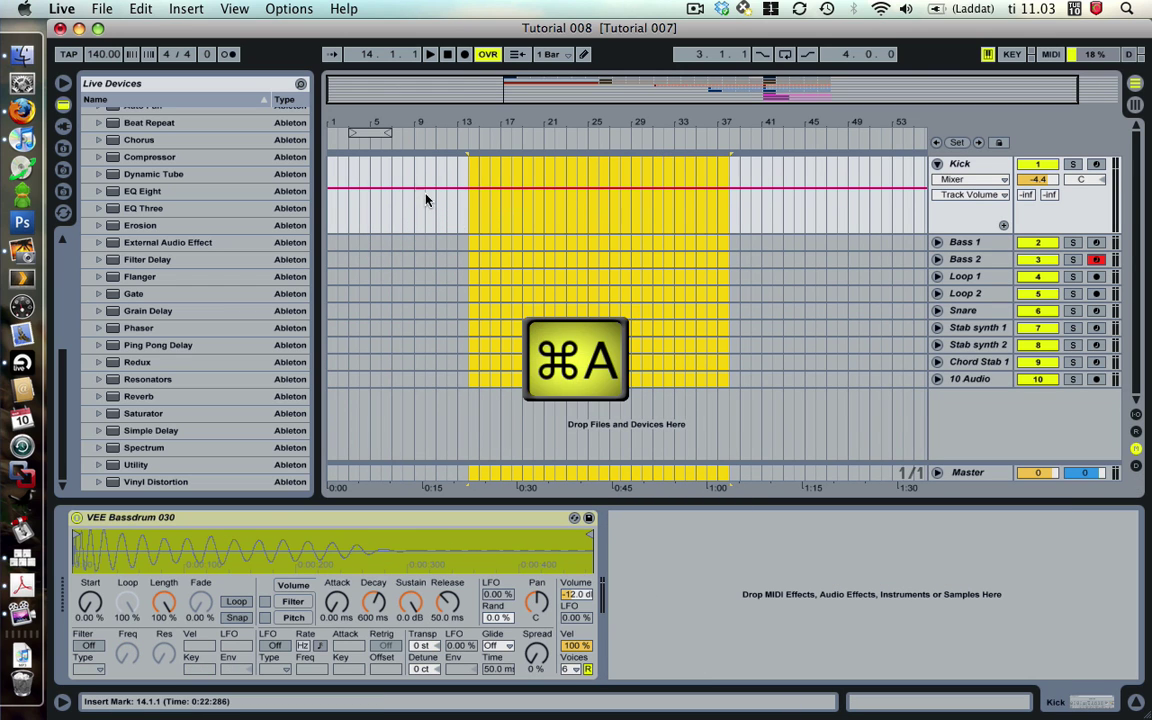
key(Delete)
click(446, 54)
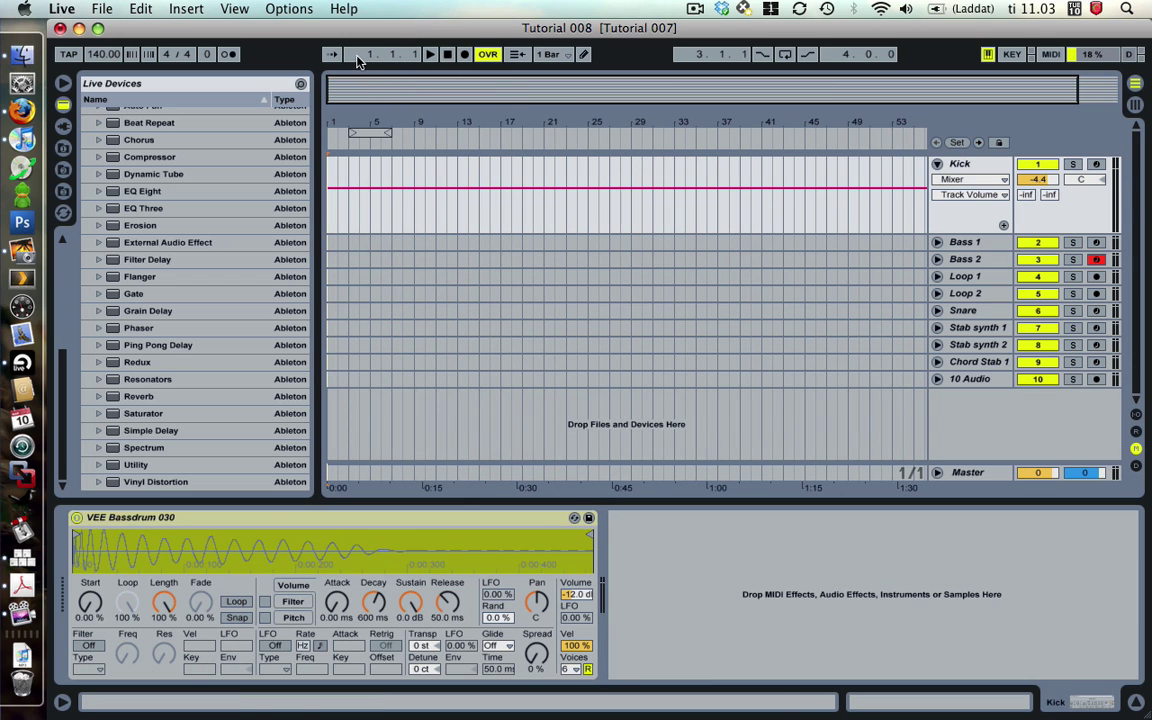
key(Tab)
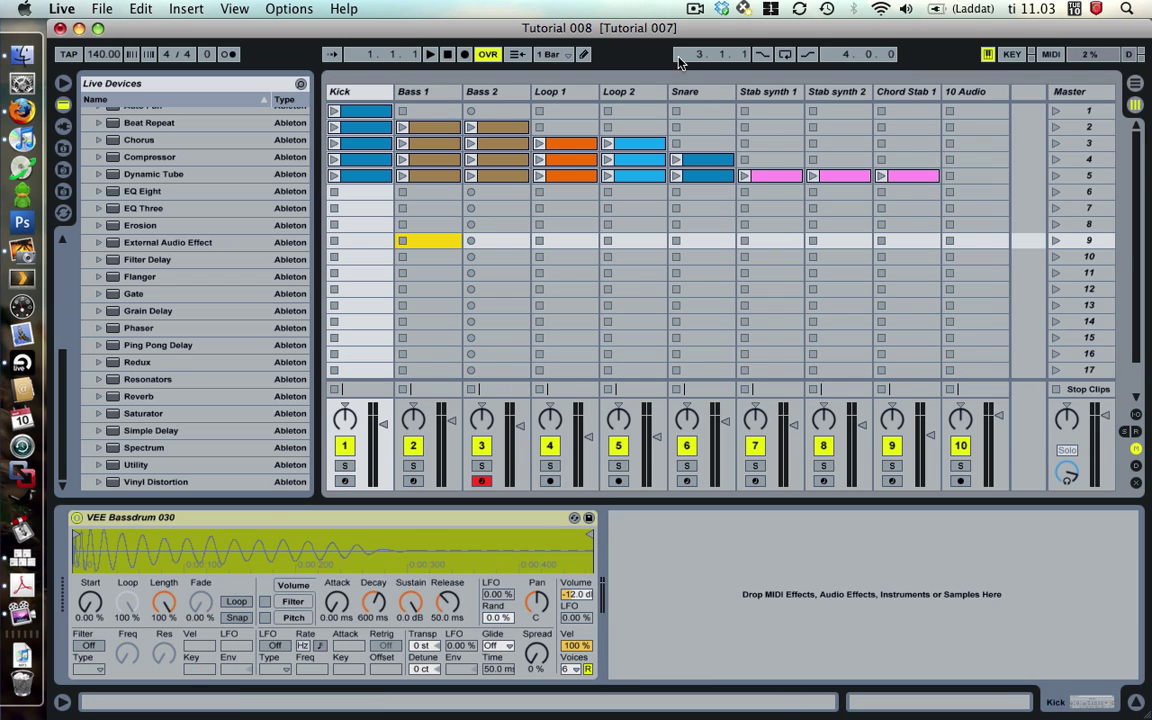
Launch scenes 1, 2, 3, 4 and 5 in sequence while recording.
click(1056, 113)
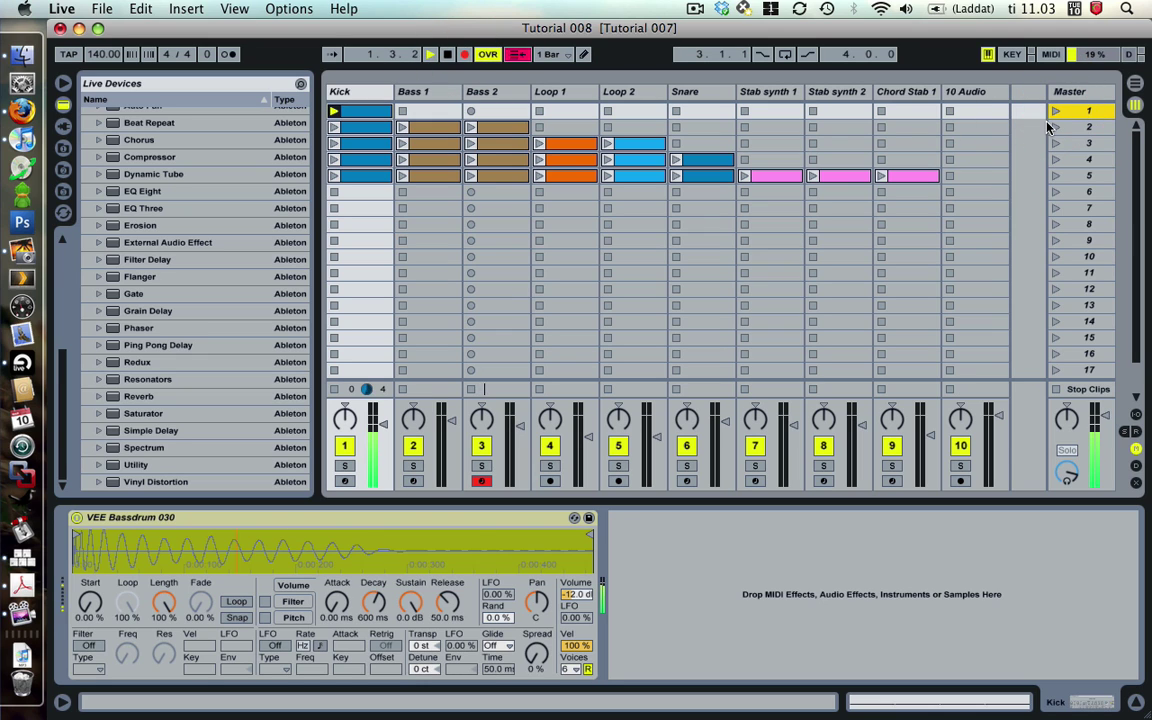
click(1058, 129)
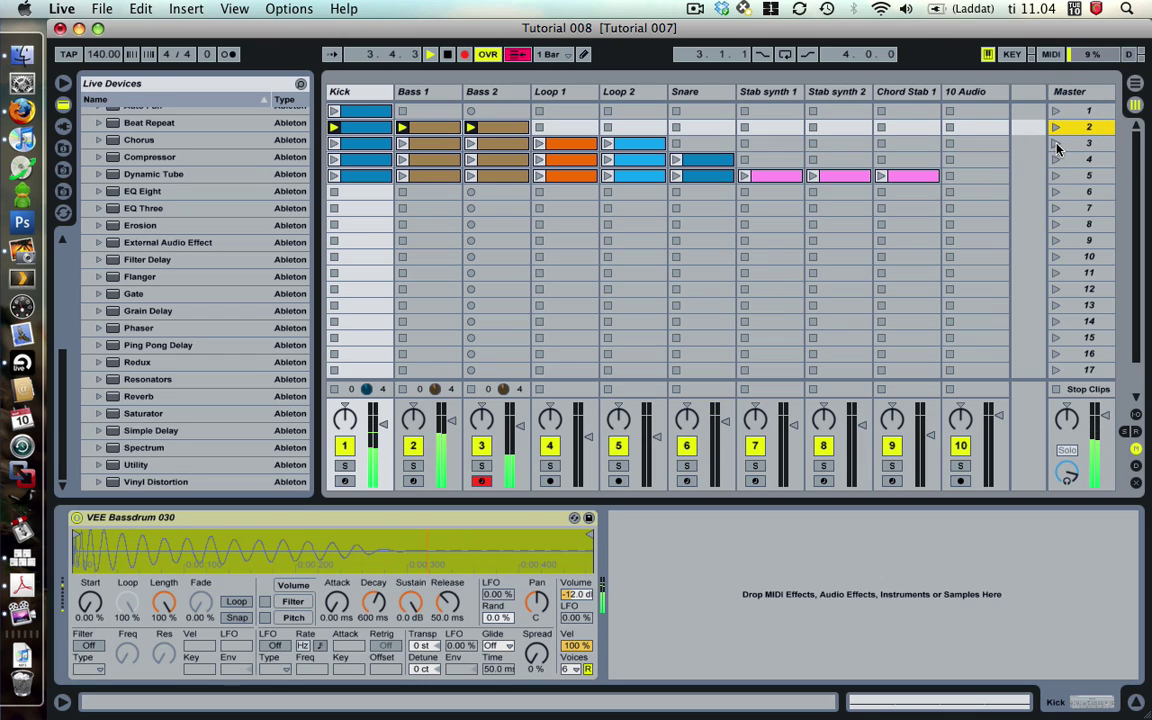
click(1056, 144)
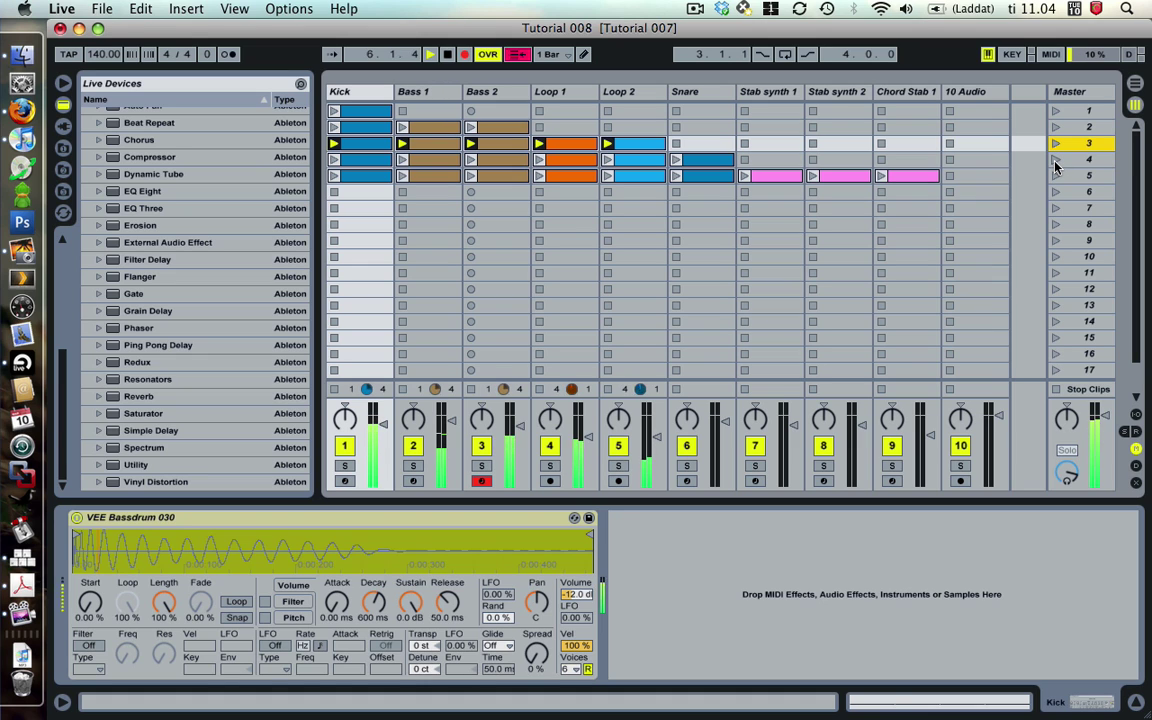
click(1056, 161)
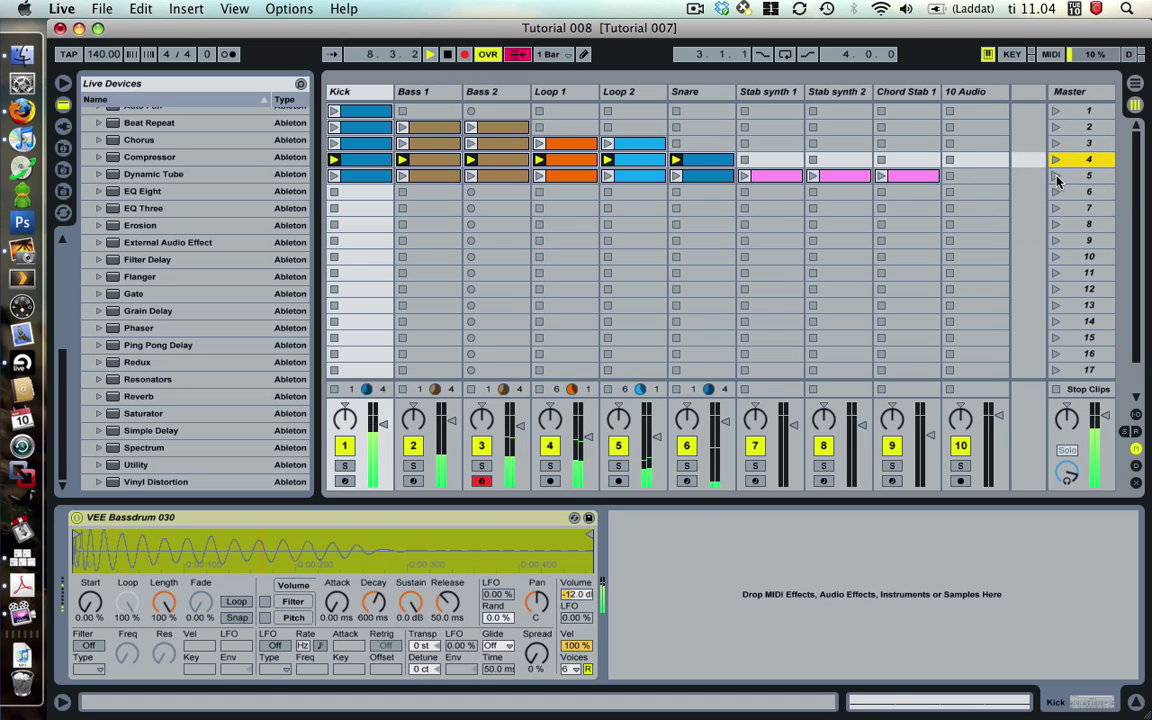
click(1056, 177)
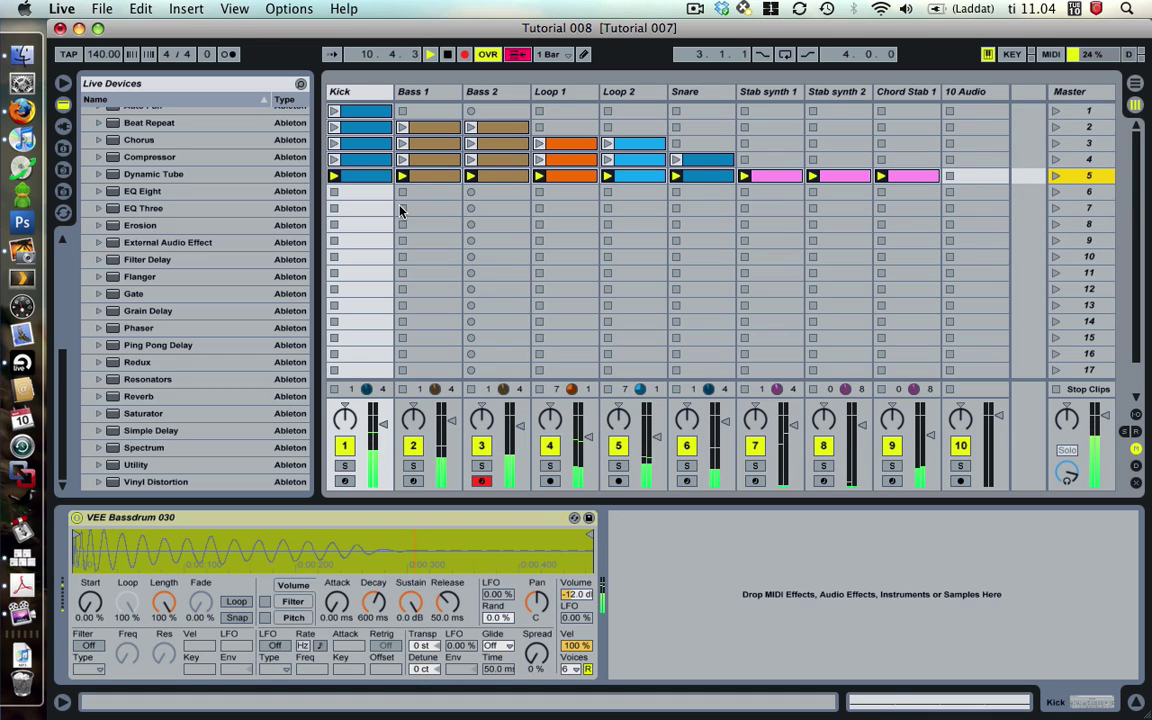
Stop the Kick briefly, relaunch scene 5, then stop recording and view the Arrangement.
click(335, 193)
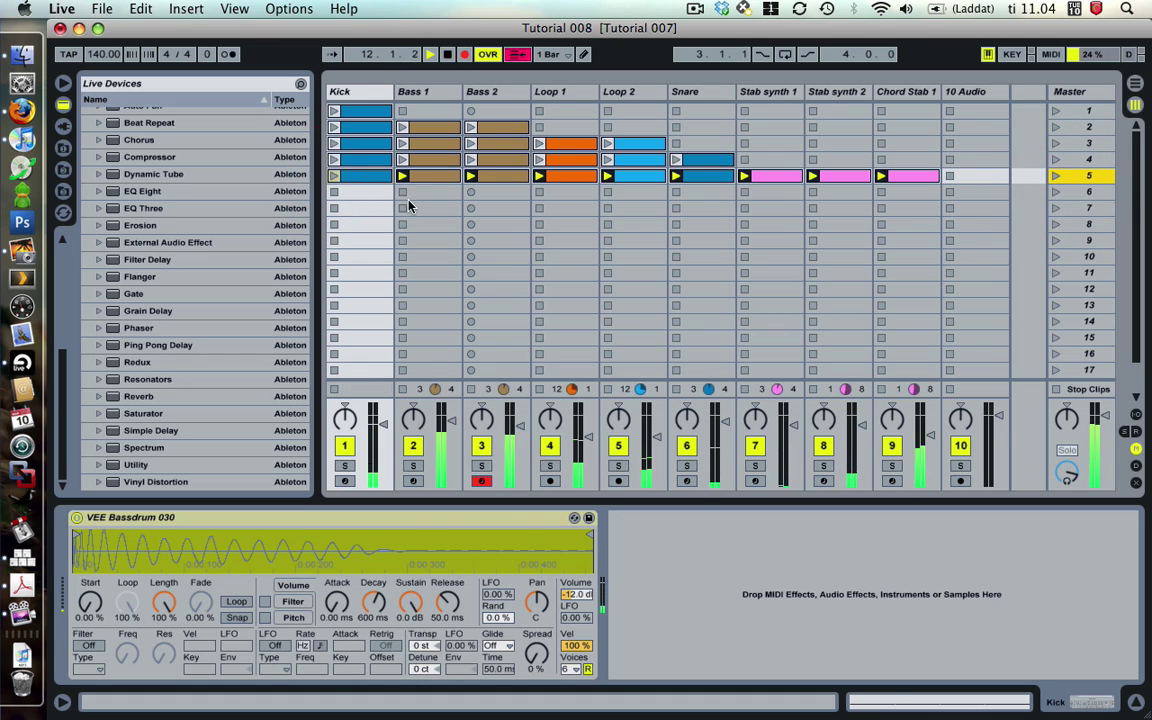
click(1064, 177)
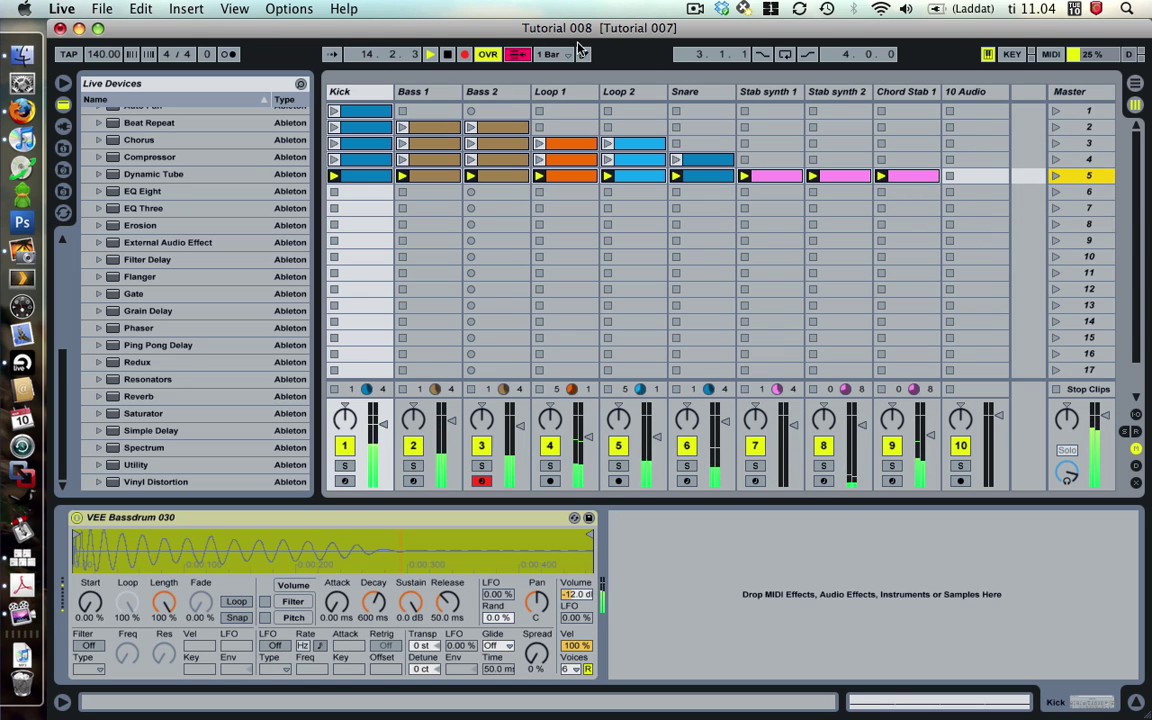
click(446, 54)
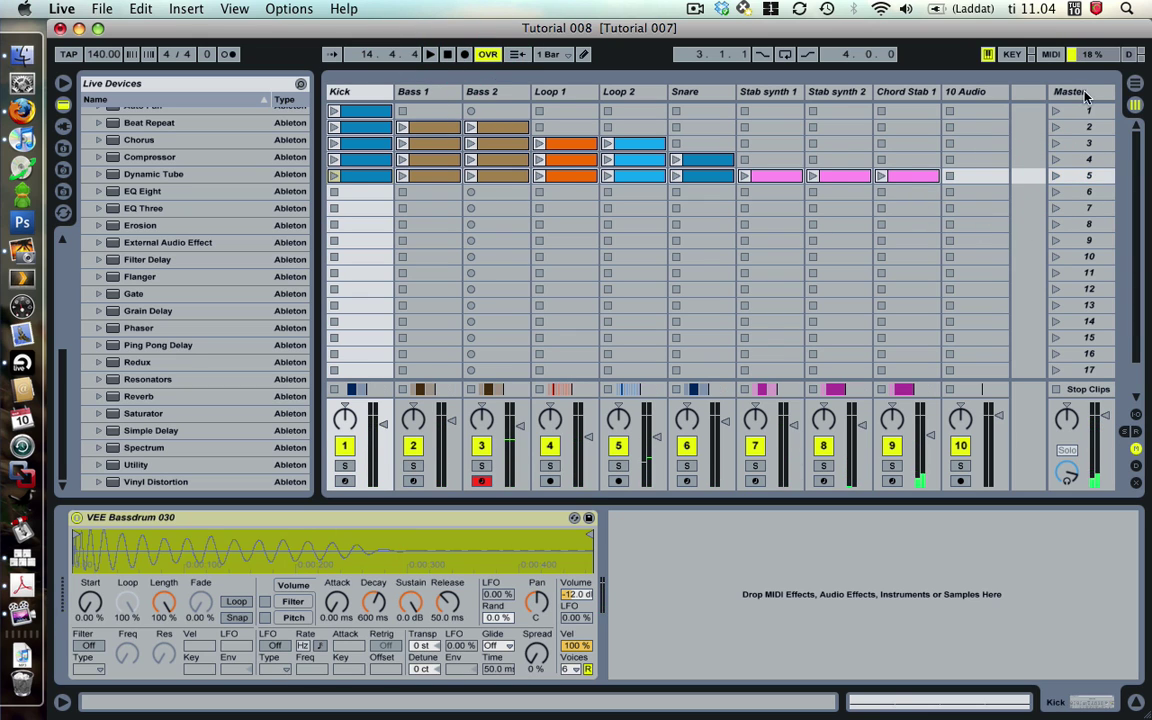
click(1135, 84)
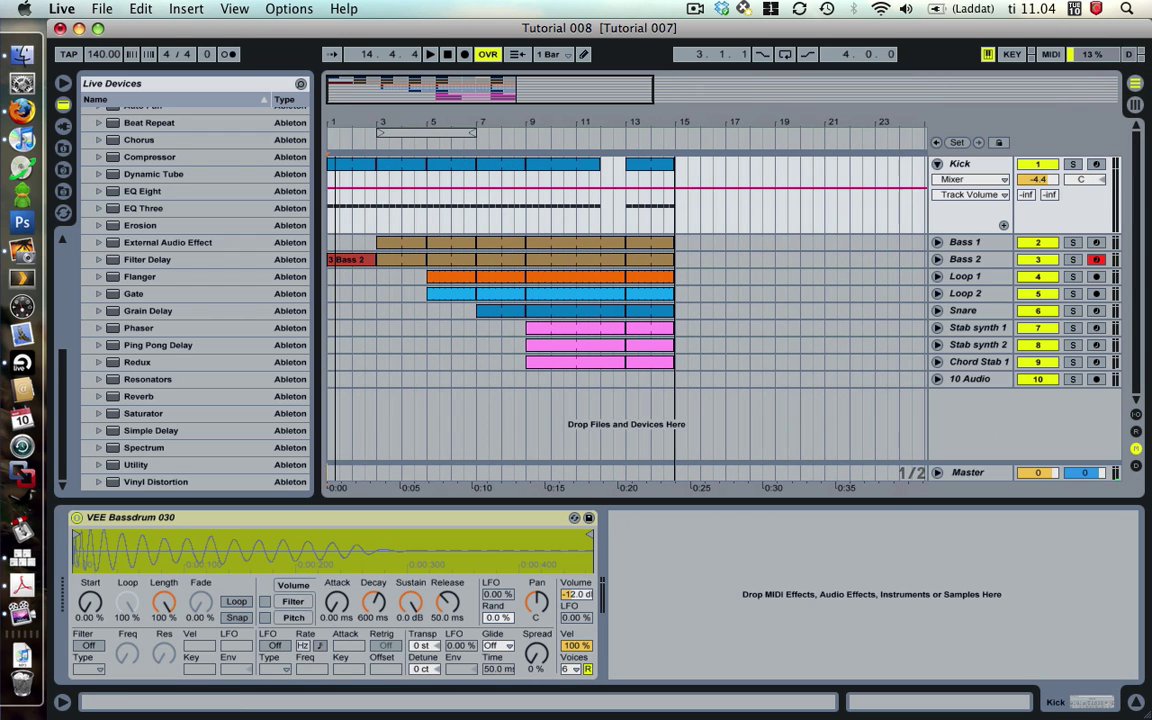
From the track start, select all Arrangement clips from bars 1–15 and delete them.
click(331, 211)
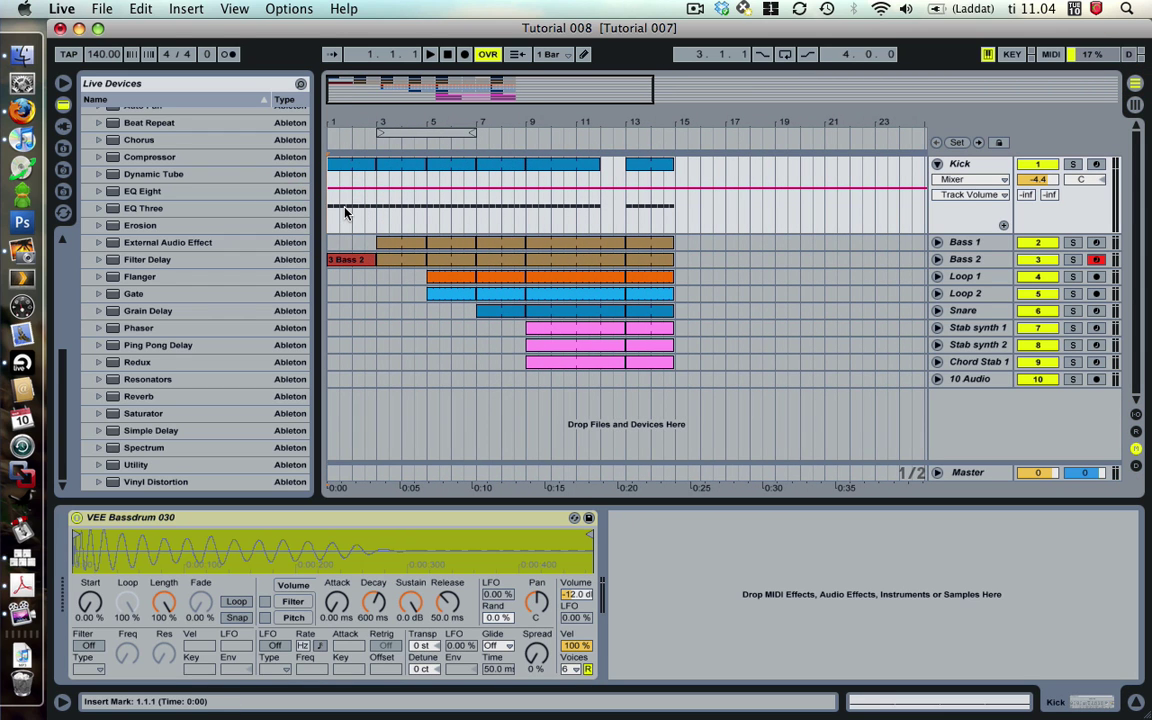
key(super+2)
click(336, 212)
key(super+a)
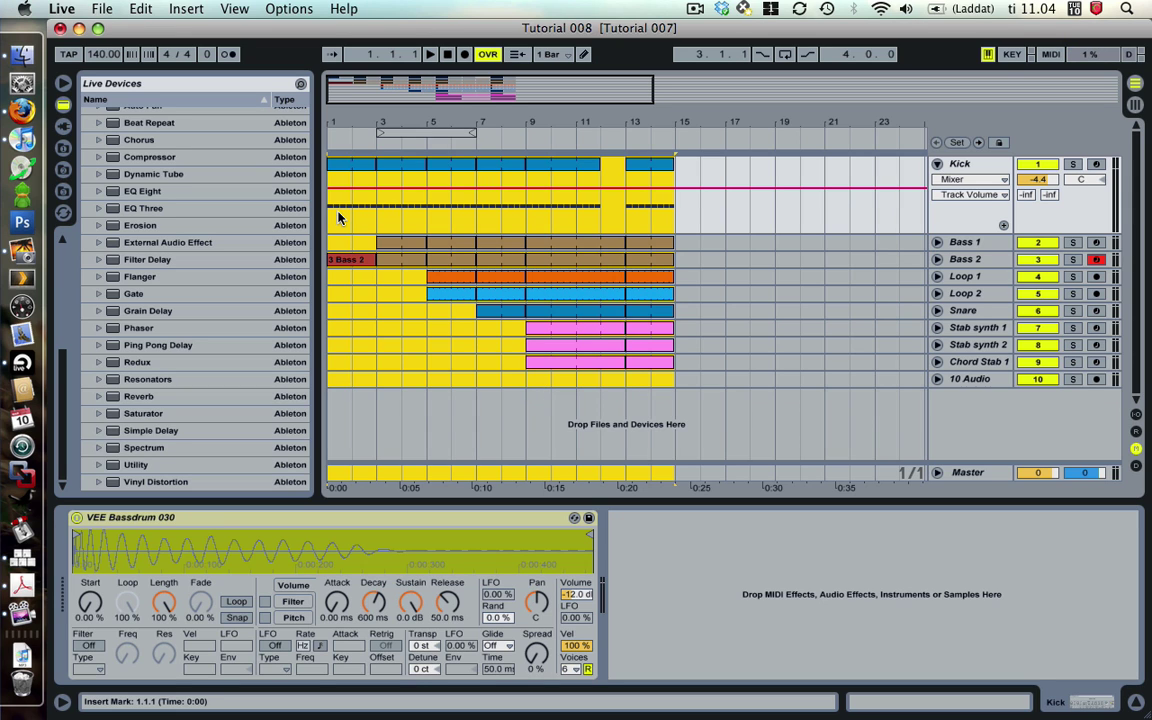
key(Delete)
Turn on Loop and set a one-bar loop brace at bar 1.
click(337, 178)
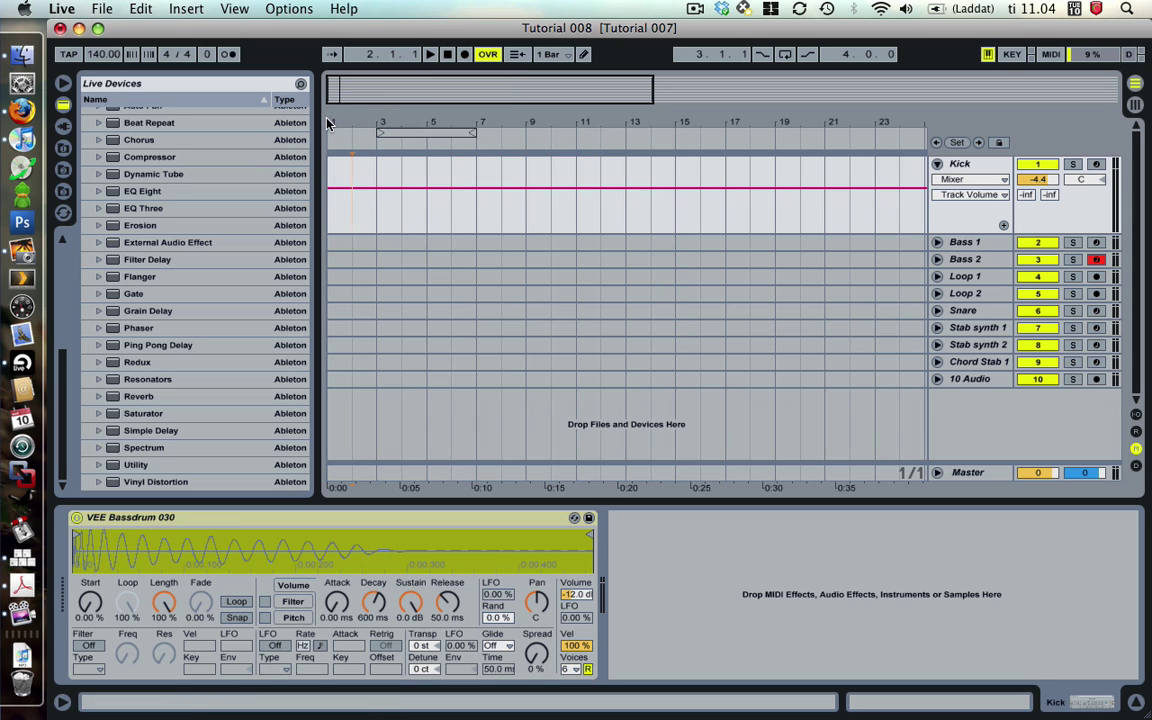
drag(433, 131, 433, 141)
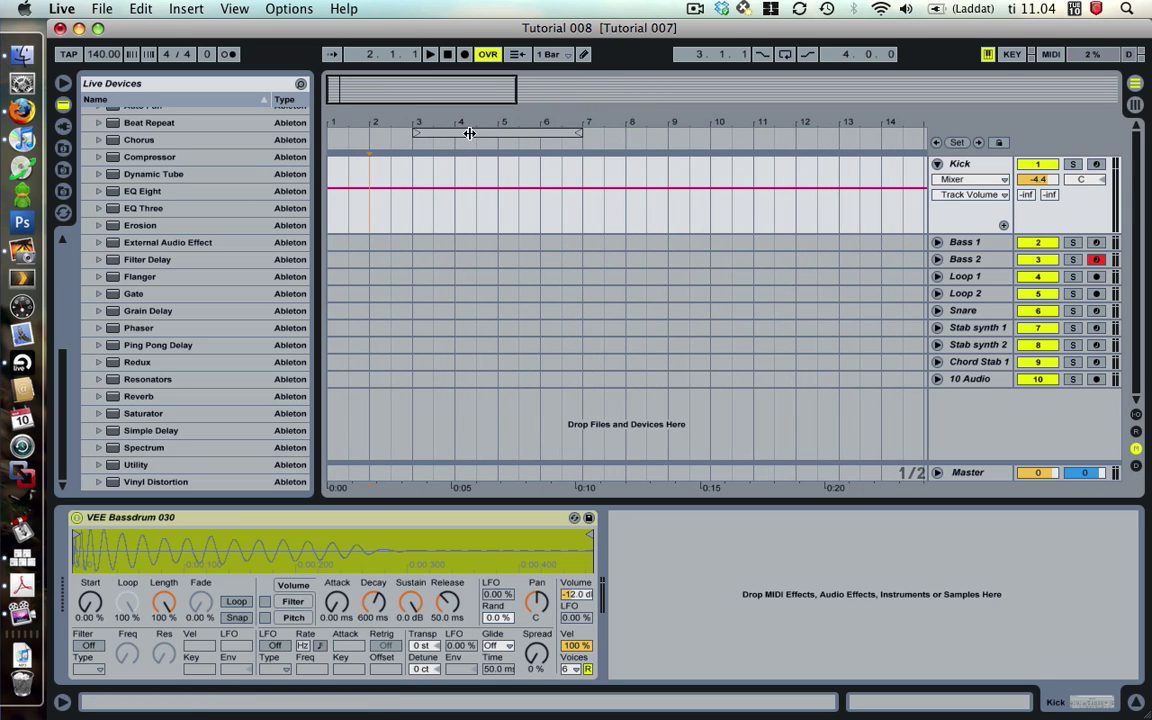
click(469, 133)
click(784, 56)
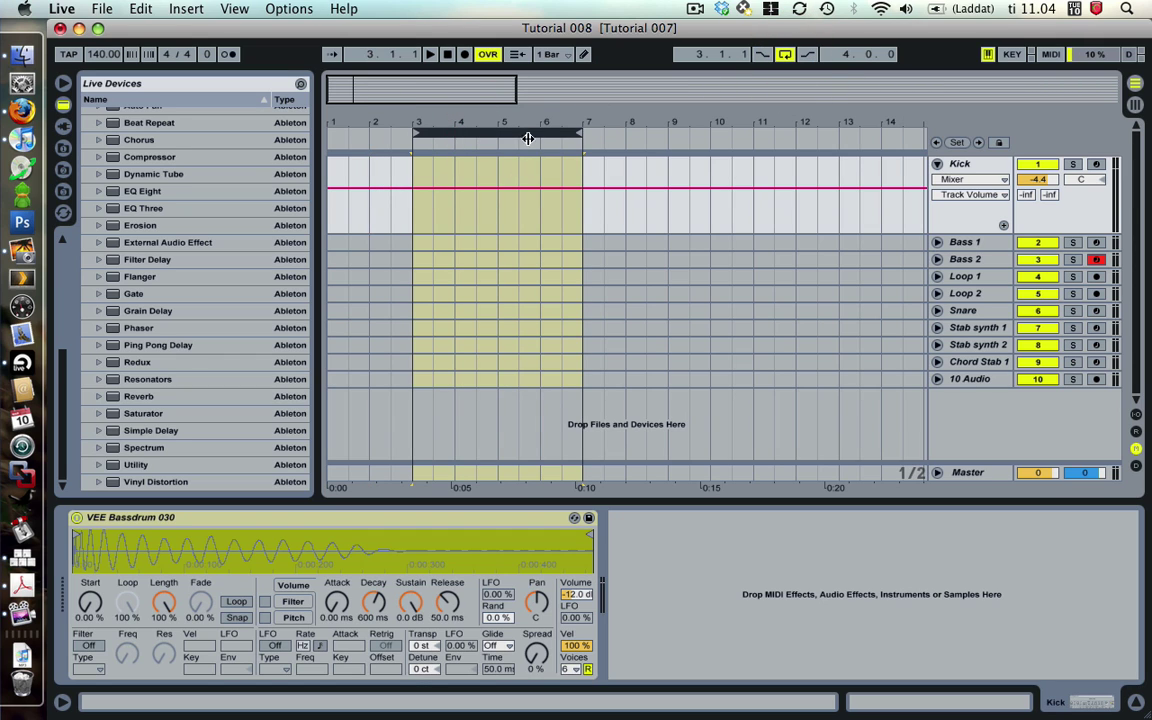
drag(526, 133, 399, 134)
key(cmd+2)
key(cmd+2)
Insert an empty MIDI clip in bar 1 of the Kick track and open its notes.
drag(337, 167, 402, 173)
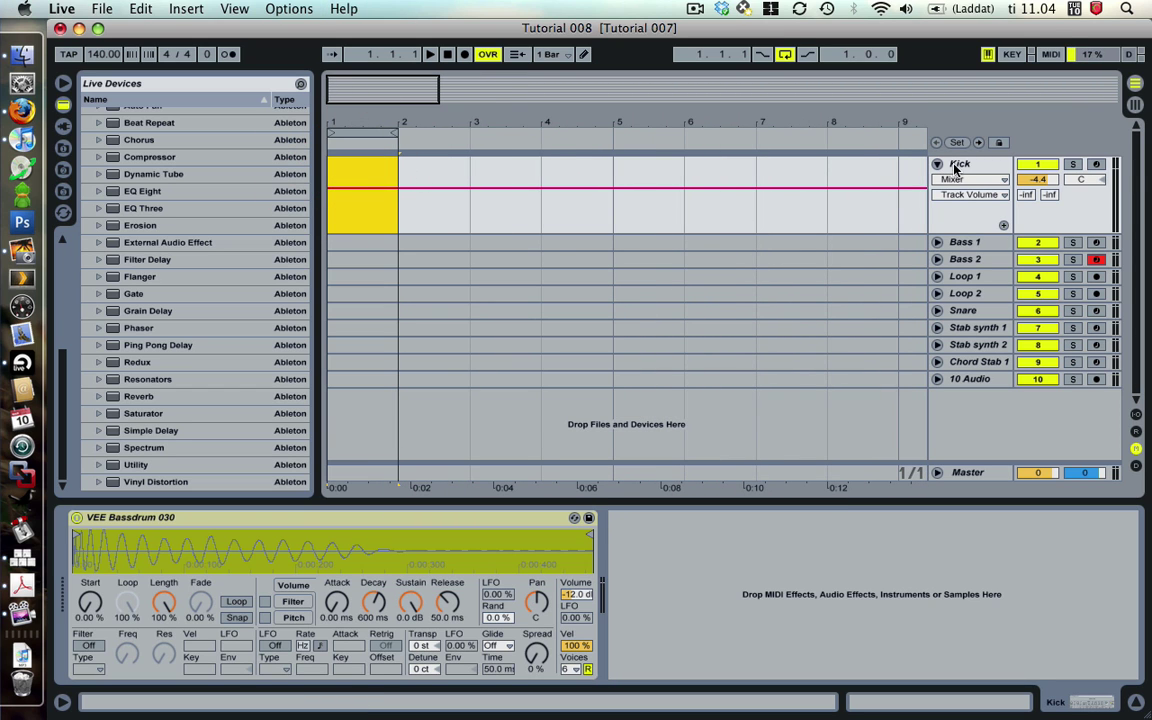
click(190, 8)
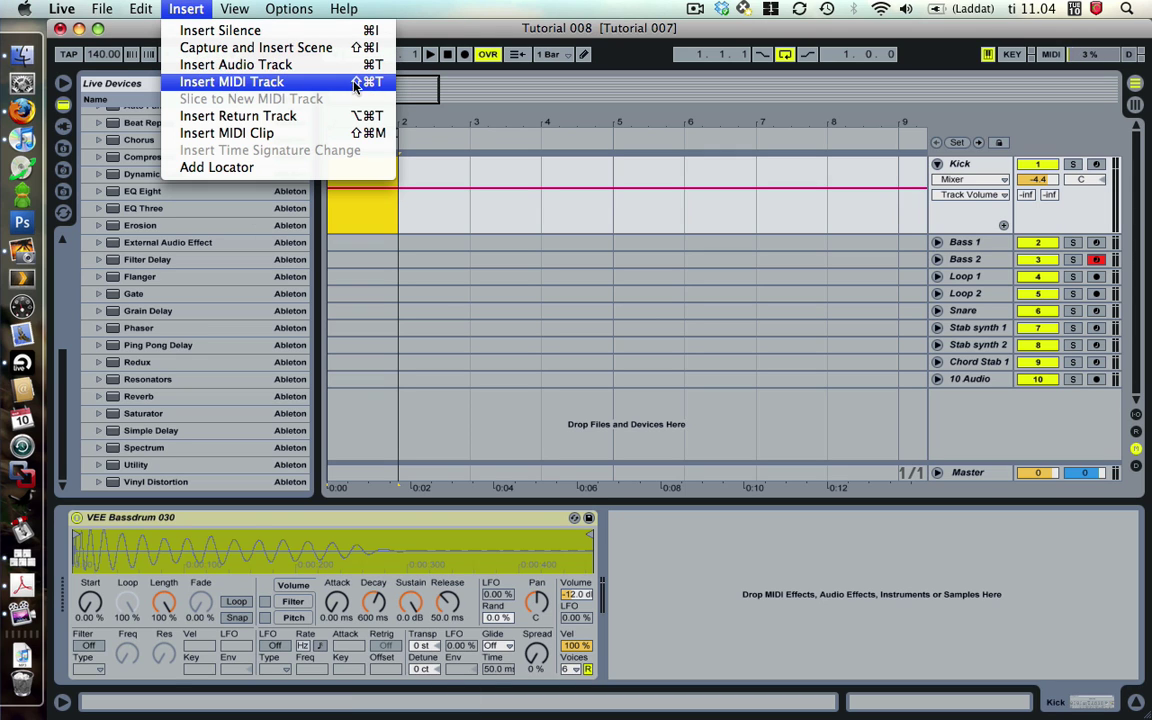
click(386, 215)
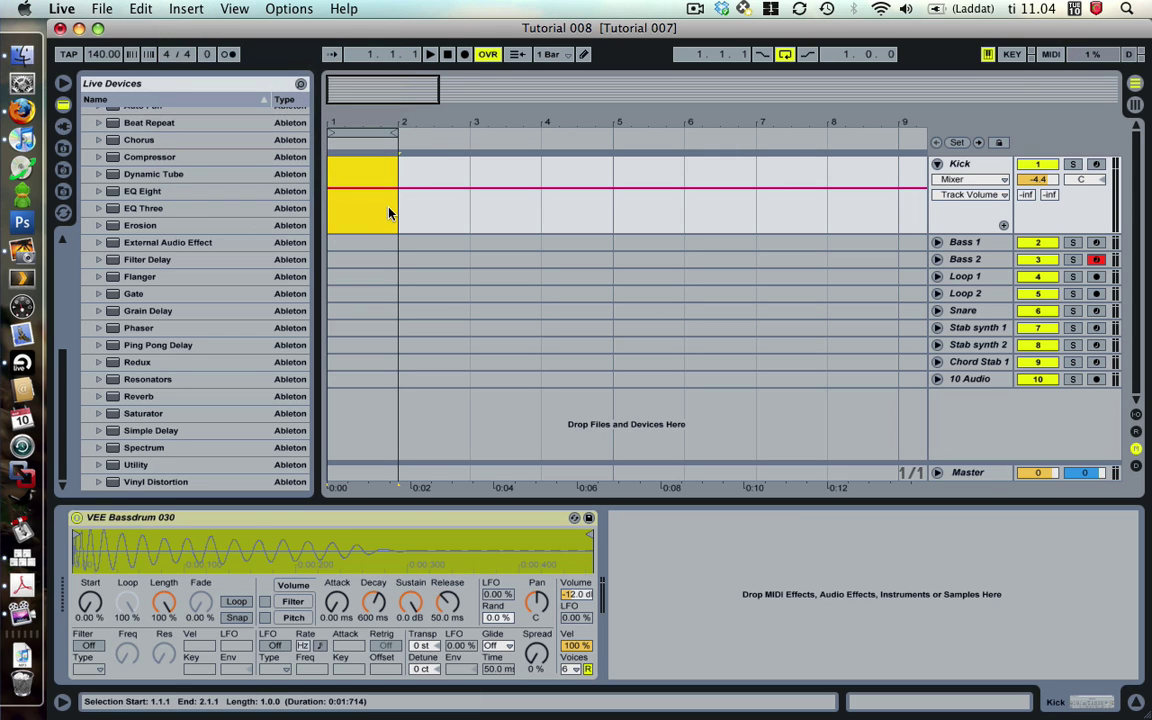
key(cmd+shift+m)
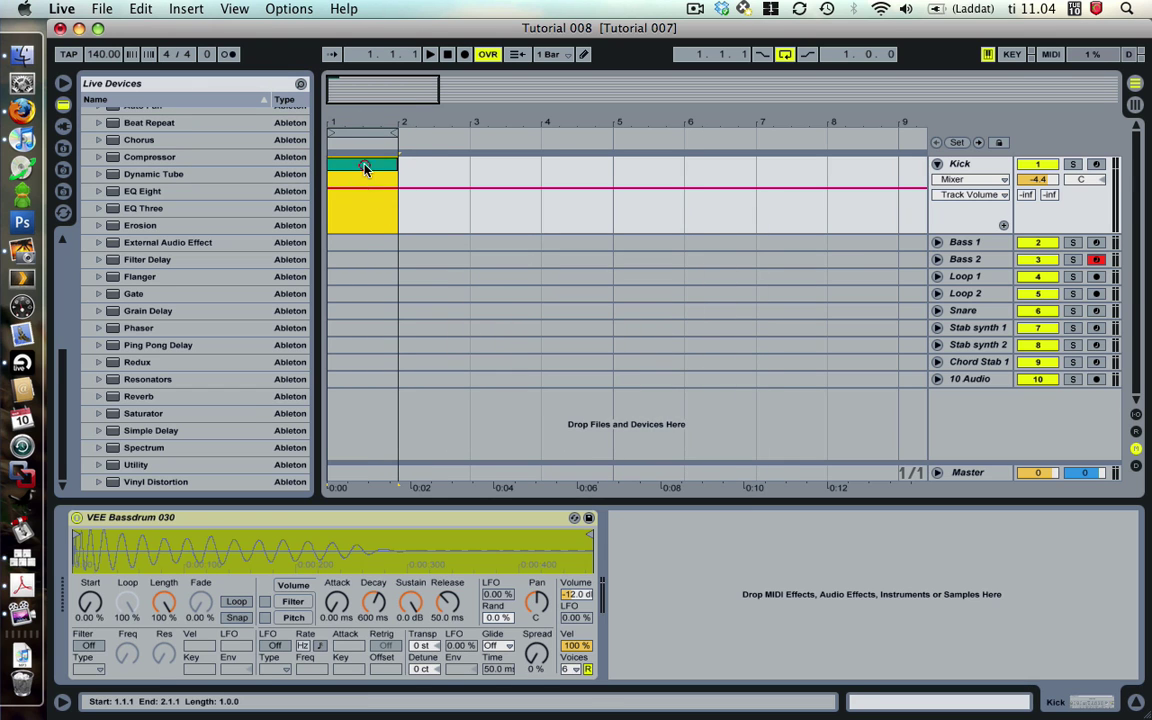
double_click(363, 166)
click(378, 546)
Add C3 quarter notes on every beat, play the loop, and lengthen the clip to bar 3.
key(super+2)
key(super+2)
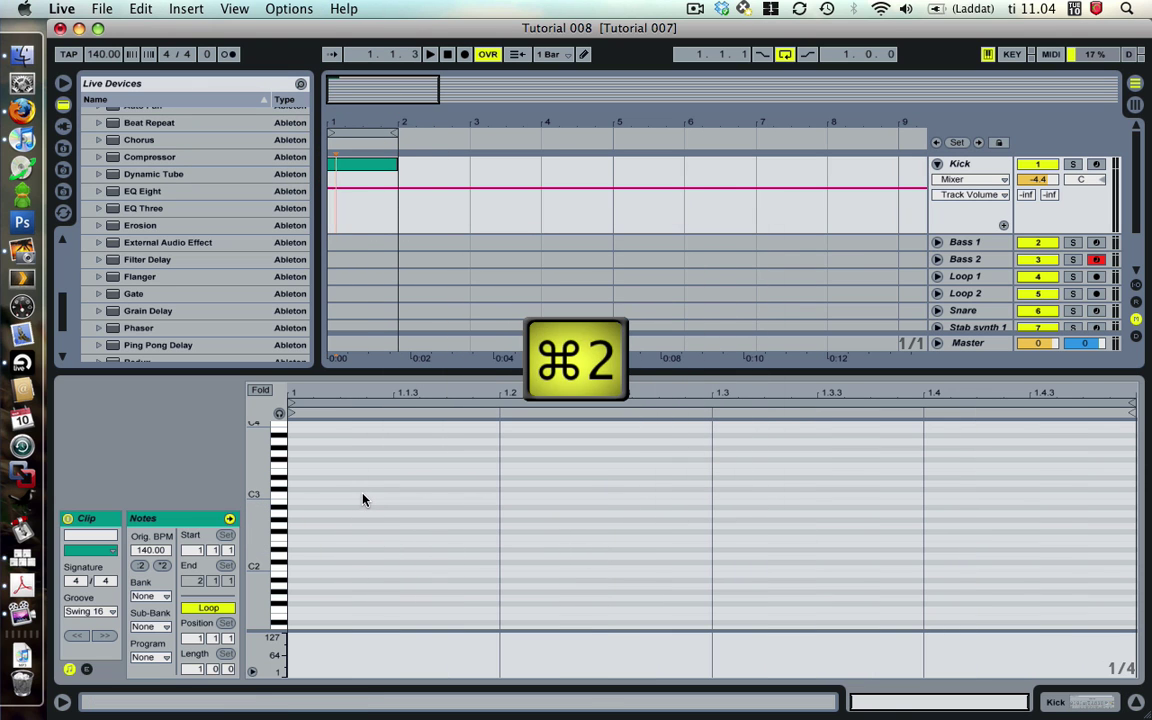
double_click(363, 497)
key(super+d)
key(super+d)
key(super+d)
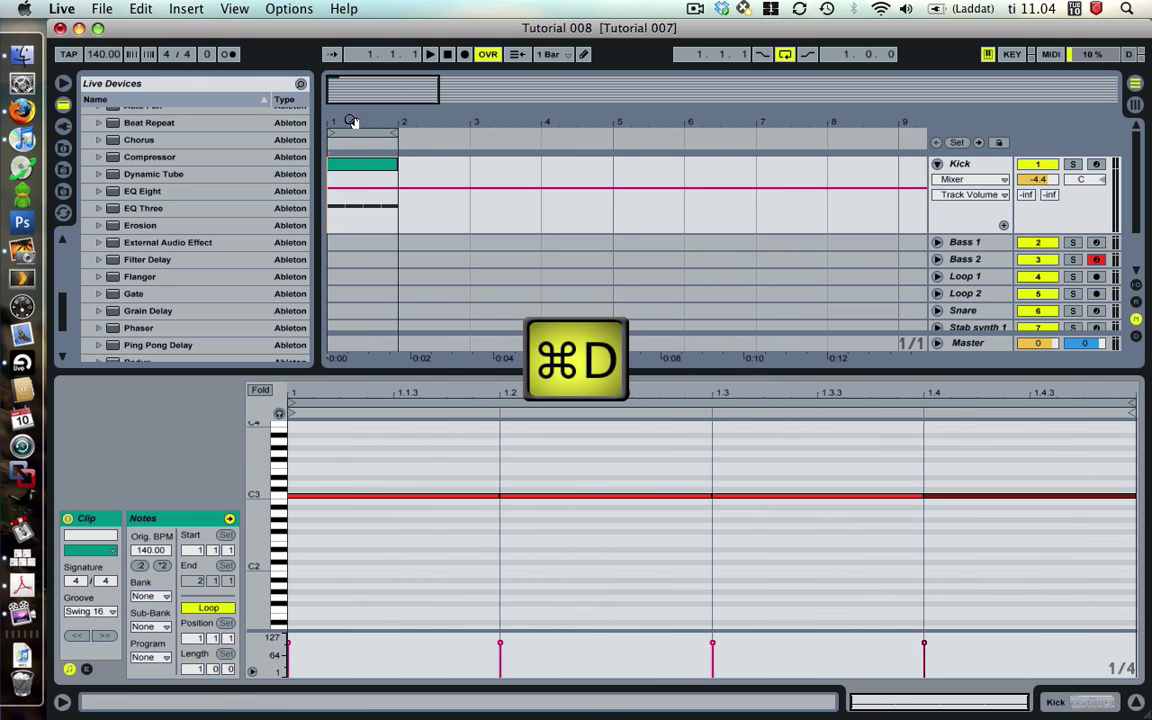
click(354, 172)
key(space)
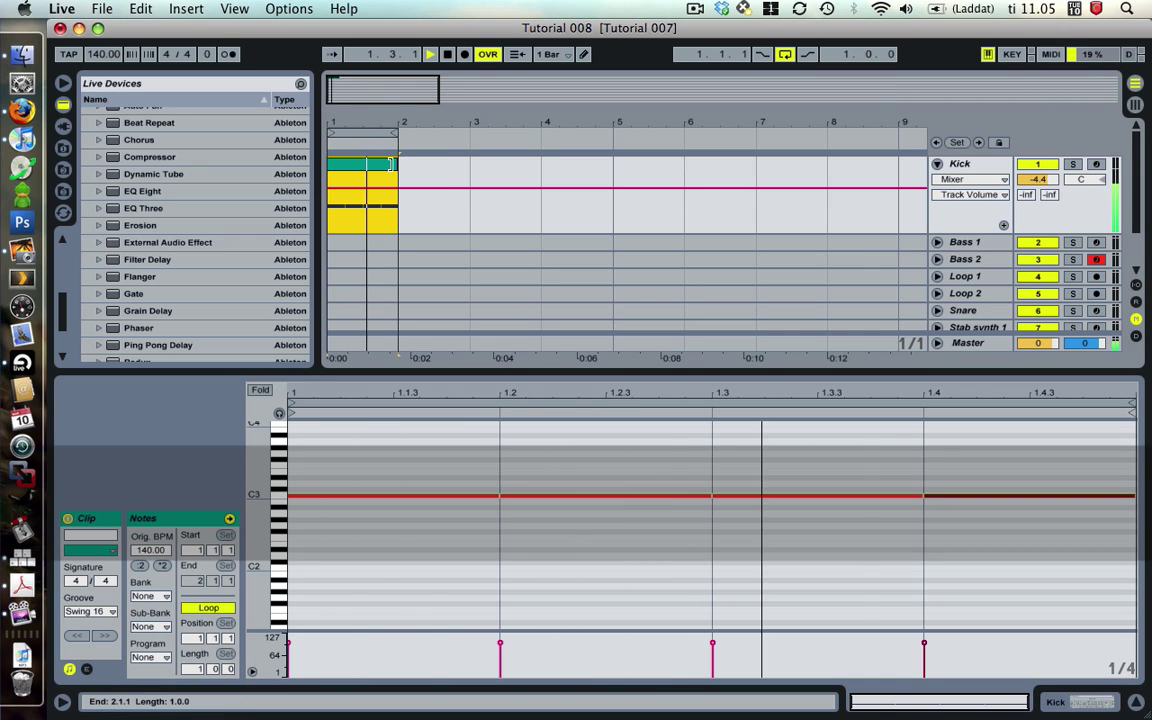
drag(396, 165, 478, 163)
Create a one-bar MIDI clip on Bass 1 with three F3 notes, duplicated to six.
drag(397, 245, 327, 246)
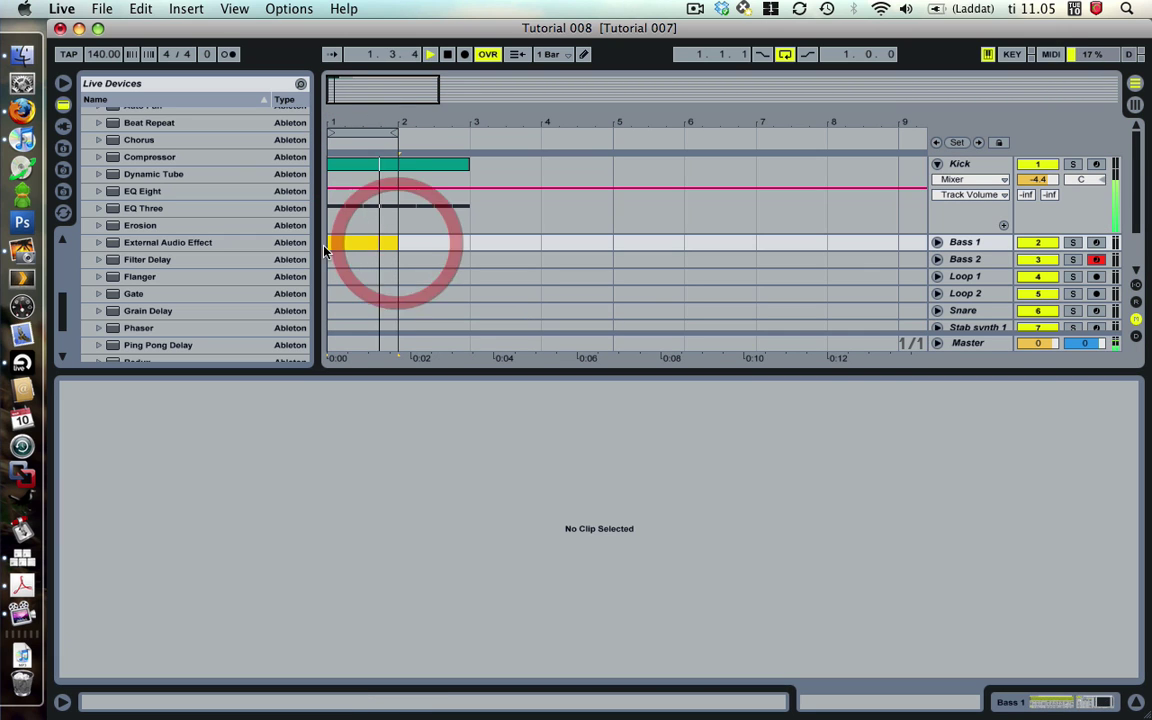
key(super+shift+m)
double_click(366, 540)
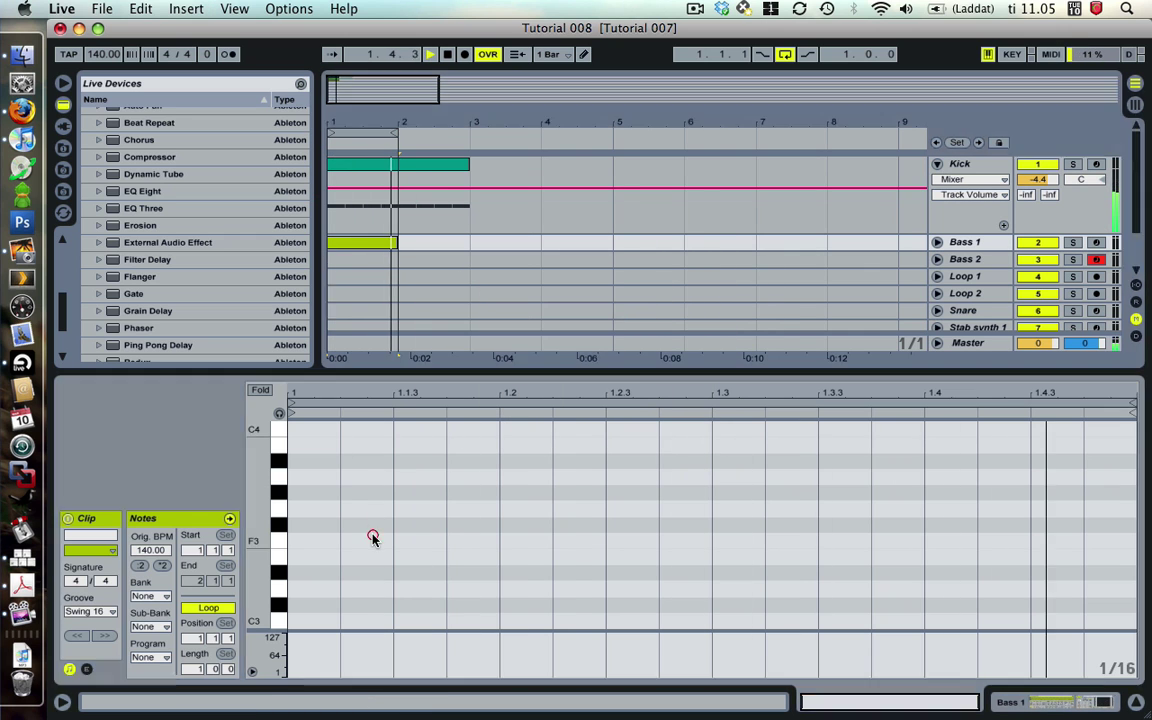
double_click(474, 540)
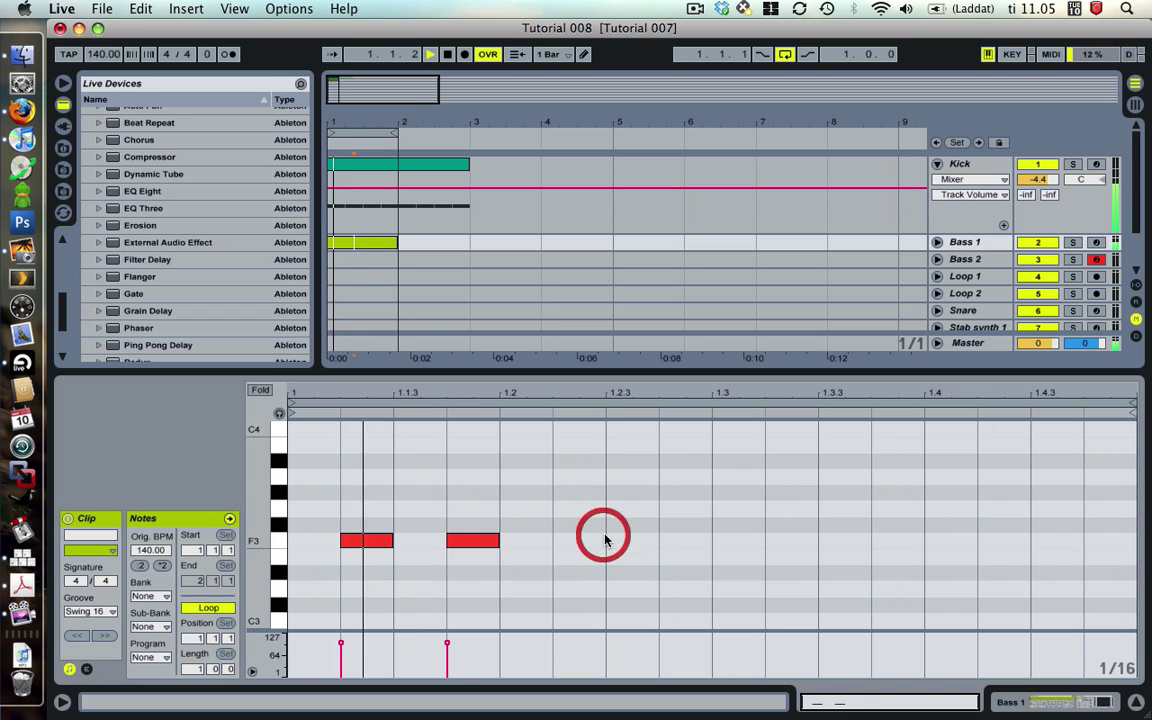
double_click(596, 541)
drag(596, 541, 180, 596)
key(super+2)
key(super+d)
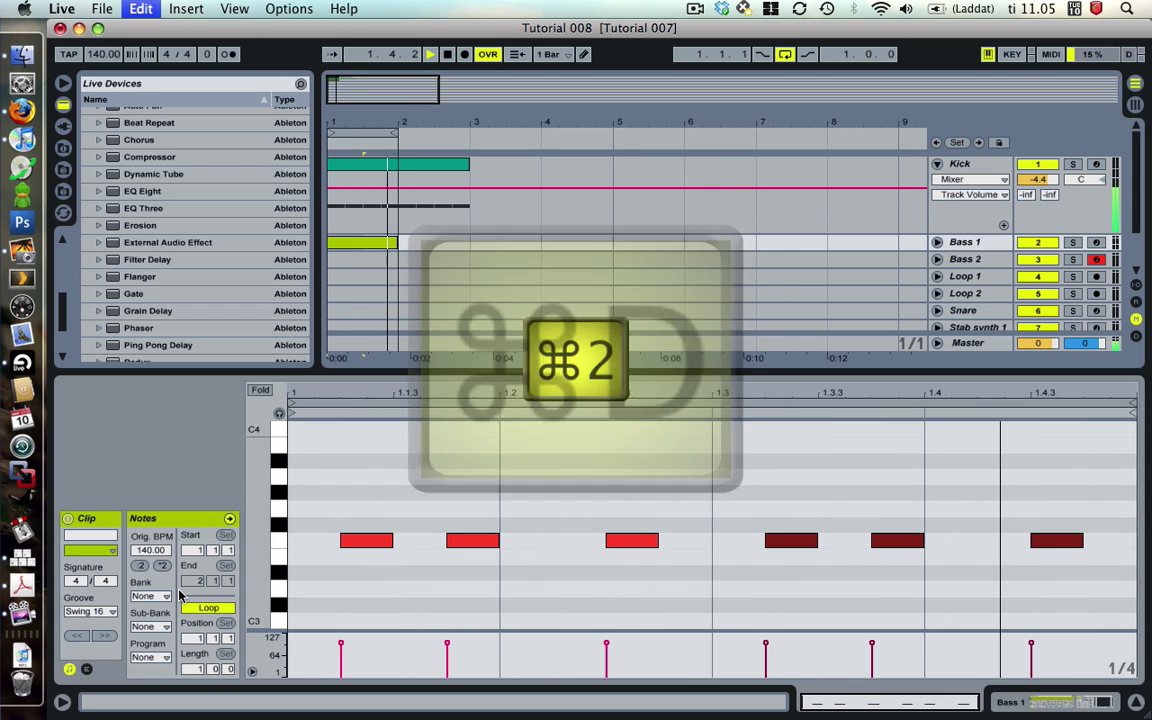
Copy the Bass 1 clip onto the Bass 2 track.
click(348, 249)
key(super+c)
click(354, 261)
key(super+v)
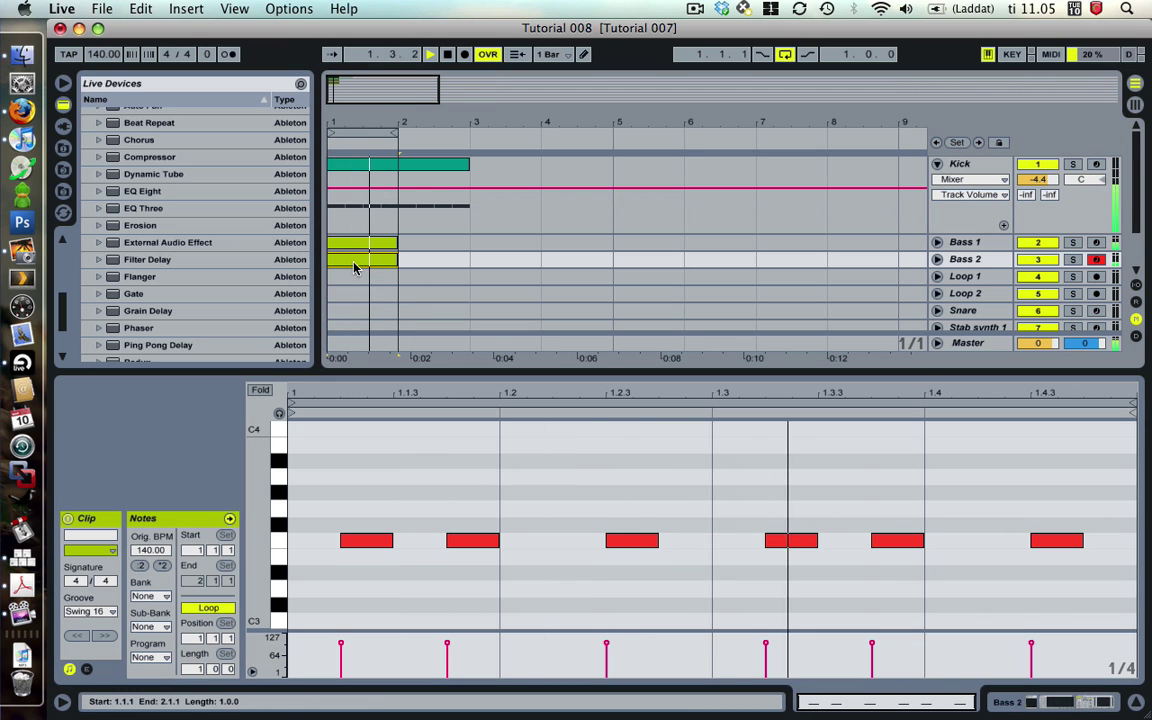
In the Arrangement, select bar 1 on the Snare track.
key(Tab)
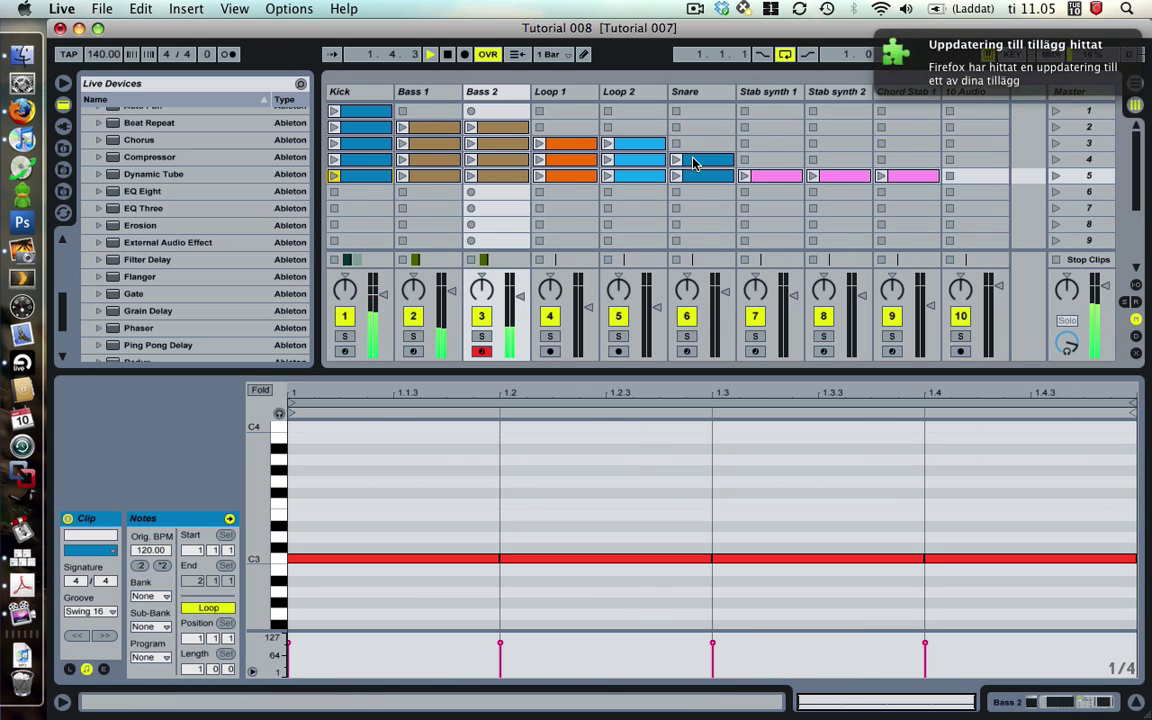
key(Tab)
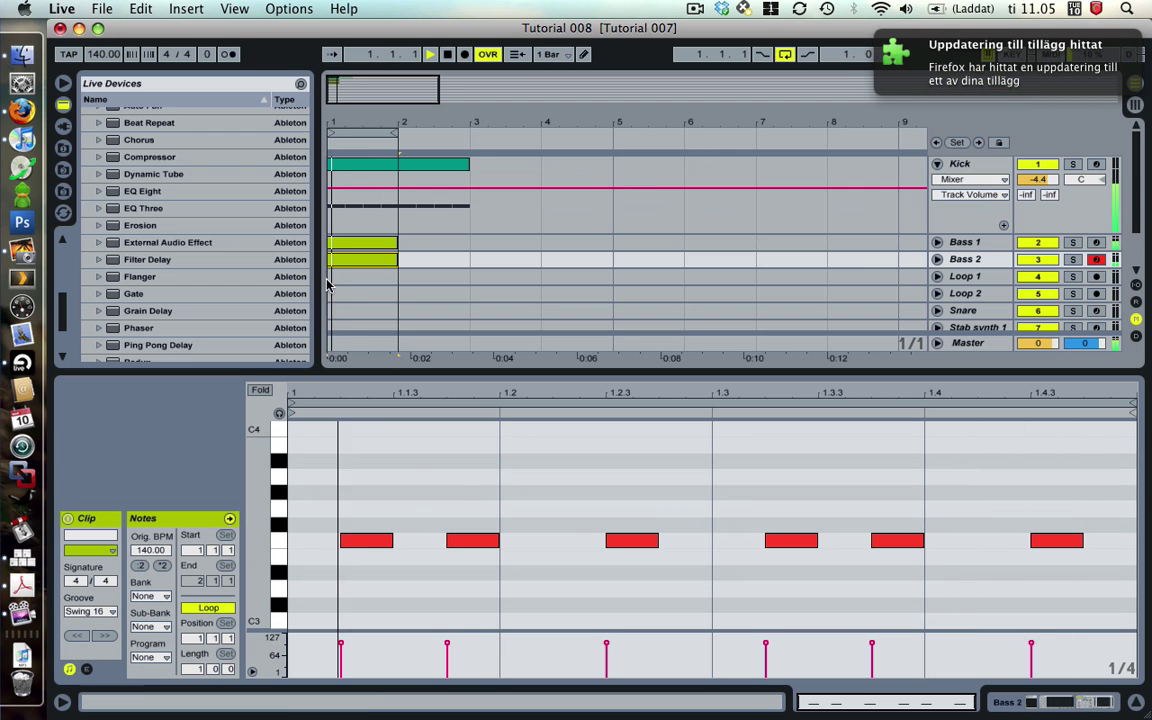
scroll(347, 283, down, 3)
drag(378, 274, 329, 275)
Insert a one-bar MIDI clip on Snare with C3 hits on beats 2 and 4.
key(super+shift+m)
key(super+2)
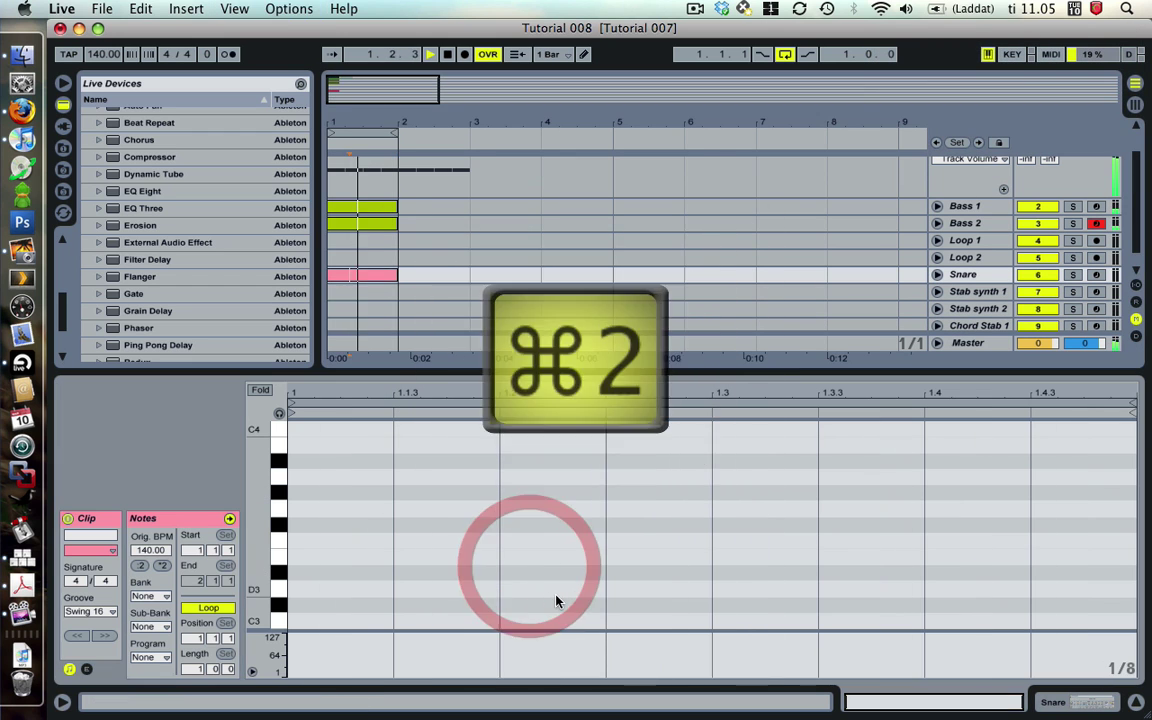
double_click(568, 620)
key(super+2)
key(super+1)
key(super+d)
key(super+2)
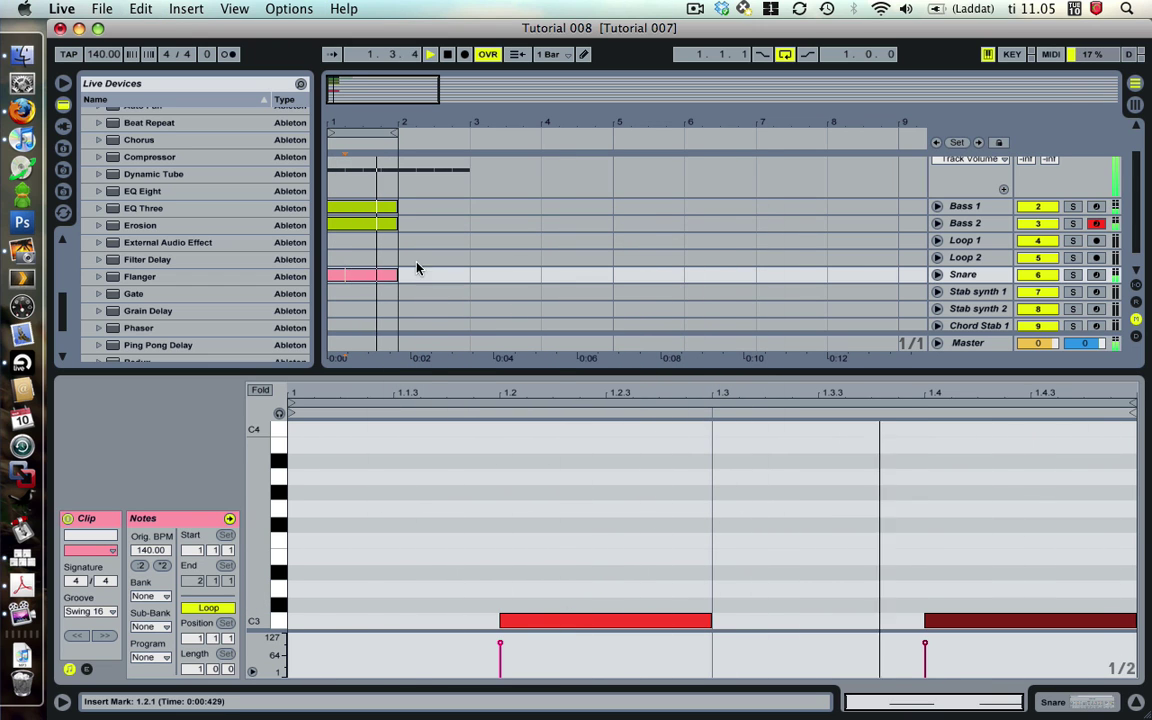
Lower all six Bass 2 notes by about an octave to F2.
drag(531, 368, 537, 491)
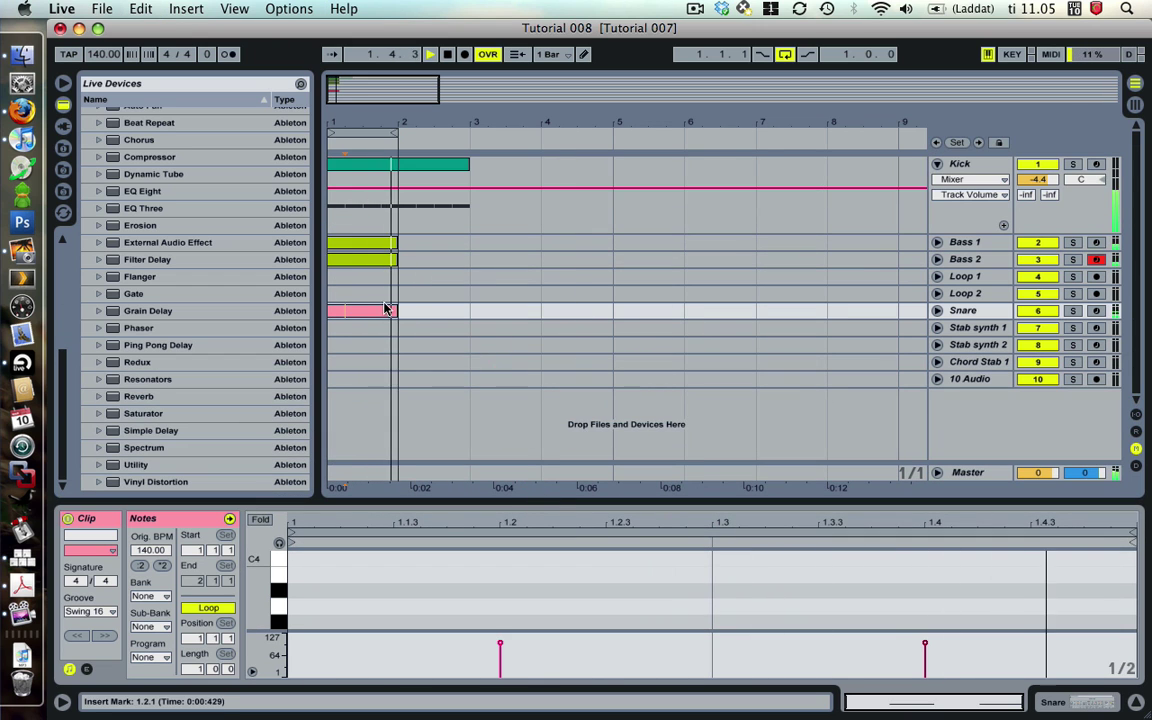
click(386, 309)
click(392, 259)
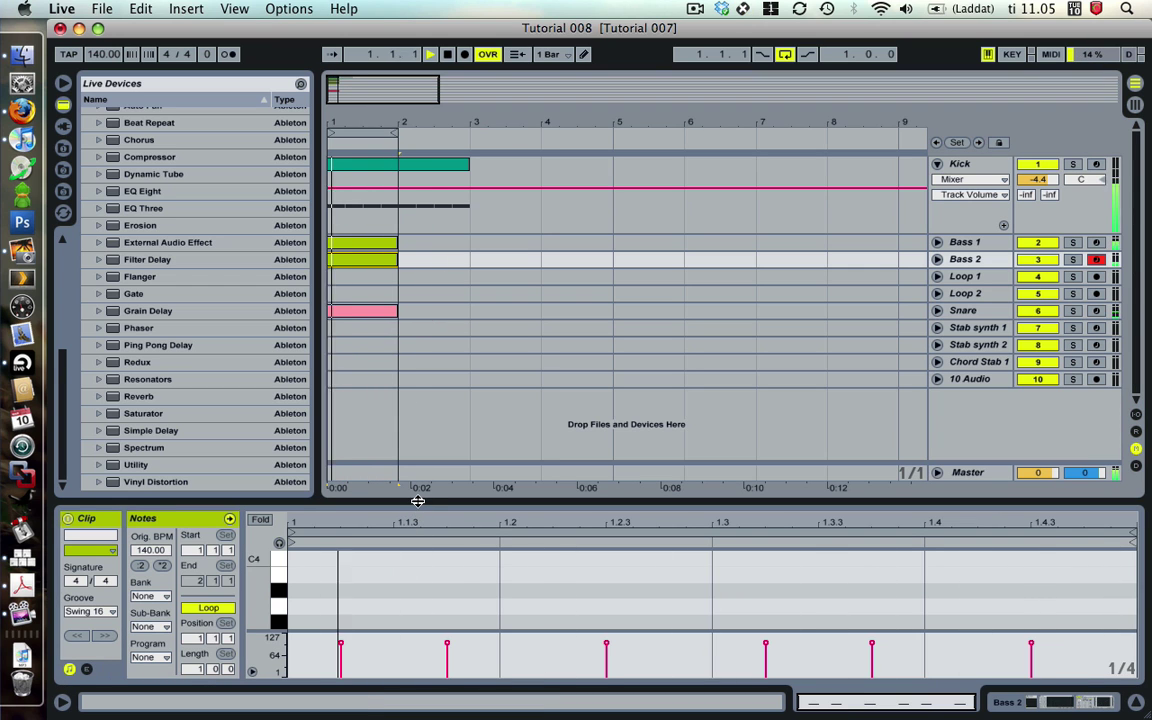
drag(419, 496, 419, 368)
scroll(425, 504, down, 2)
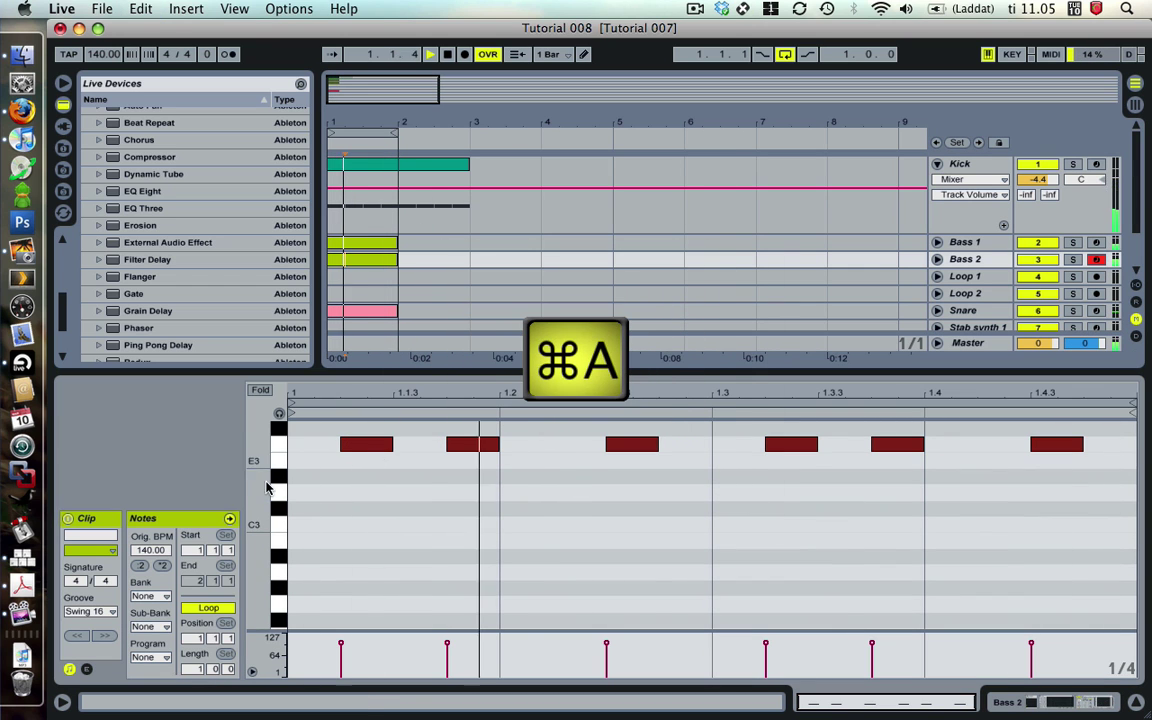
drag(263, 483, 235, 435)
drag(357, 463, 368, 556)
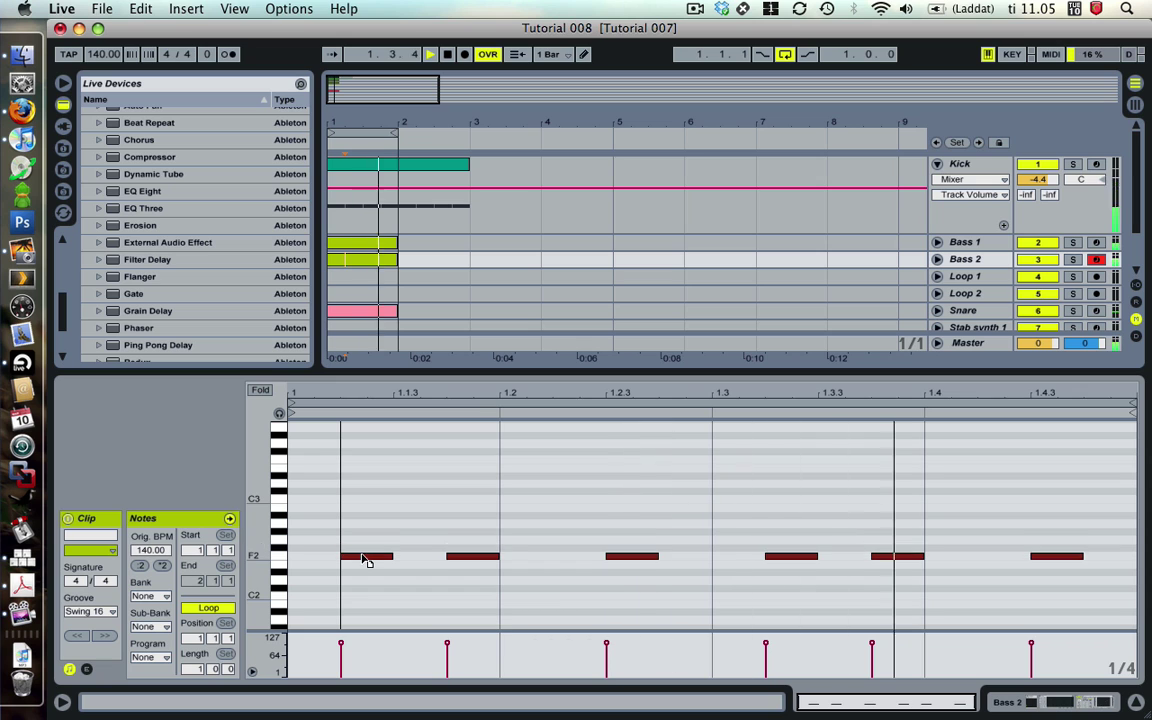
Stop playback and select bar 1 on the Loop 1 audio track to try inserting a MIDI clip.
click(371, 264)
key(space)
drag(357, 281, 383, 279)
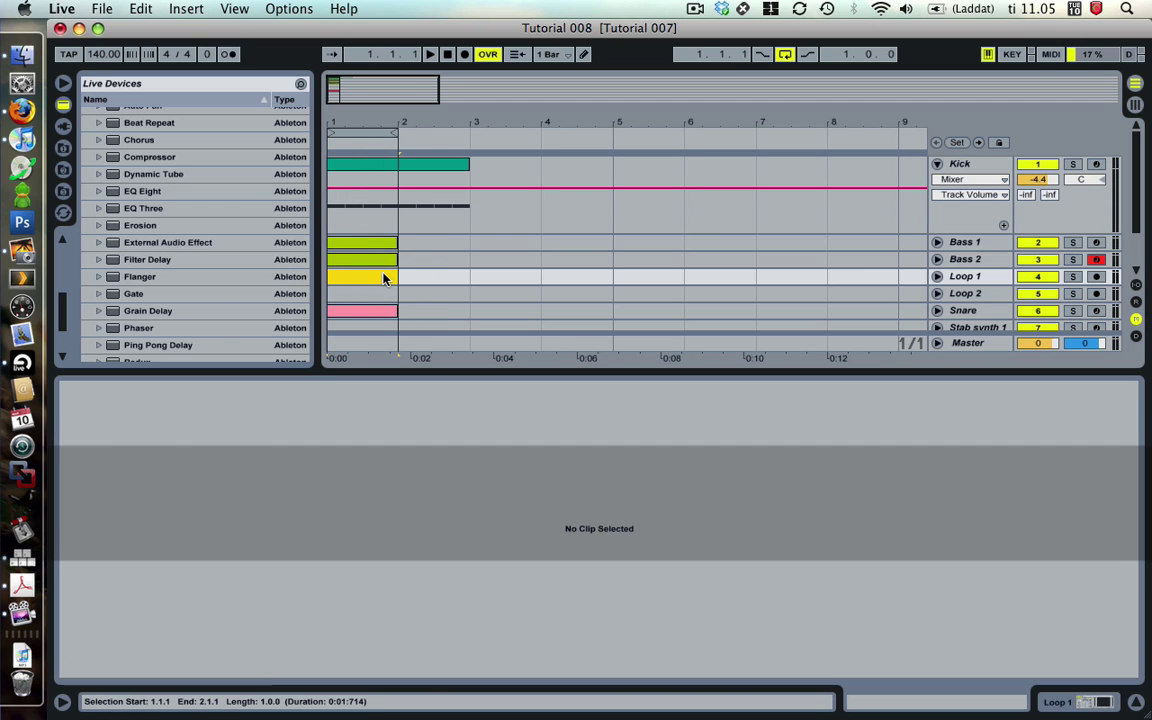
click(964, 276)
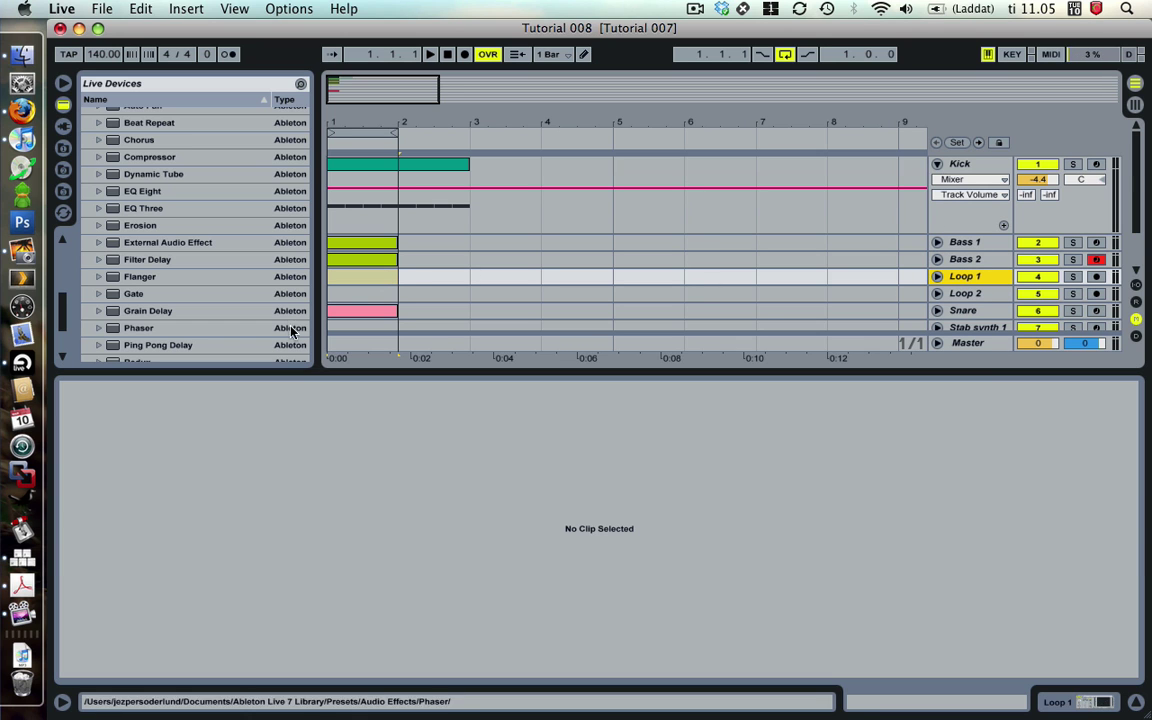
click(380, 281)
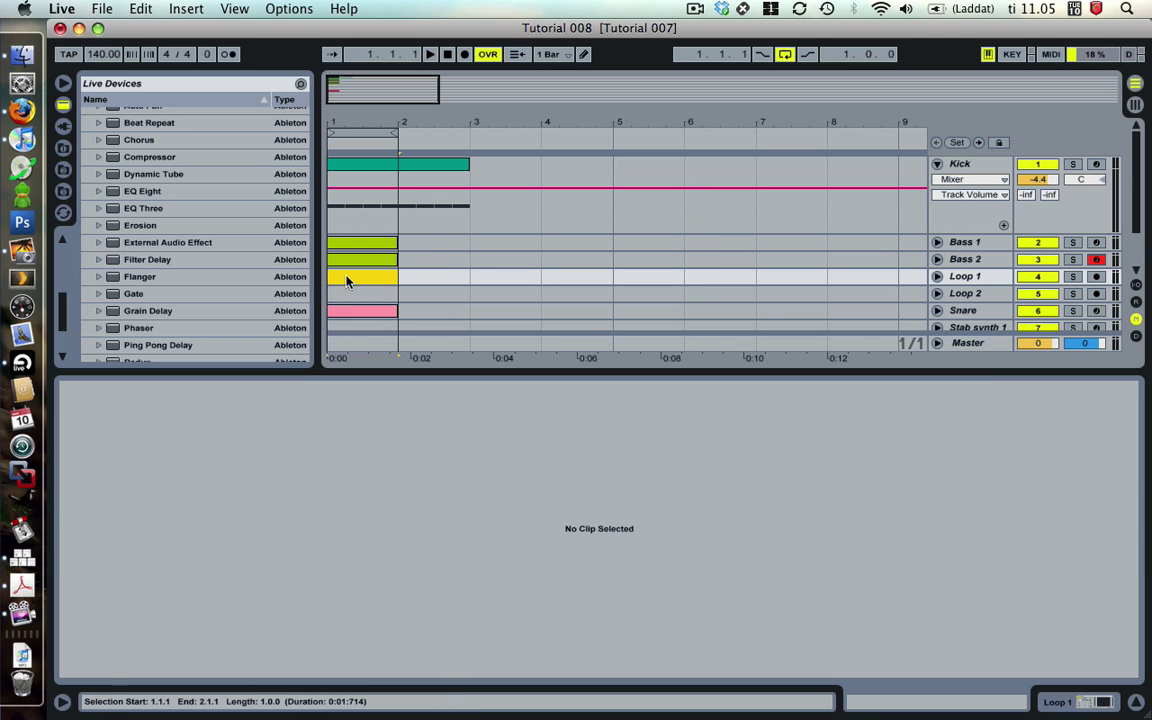
key(super+shift+m)
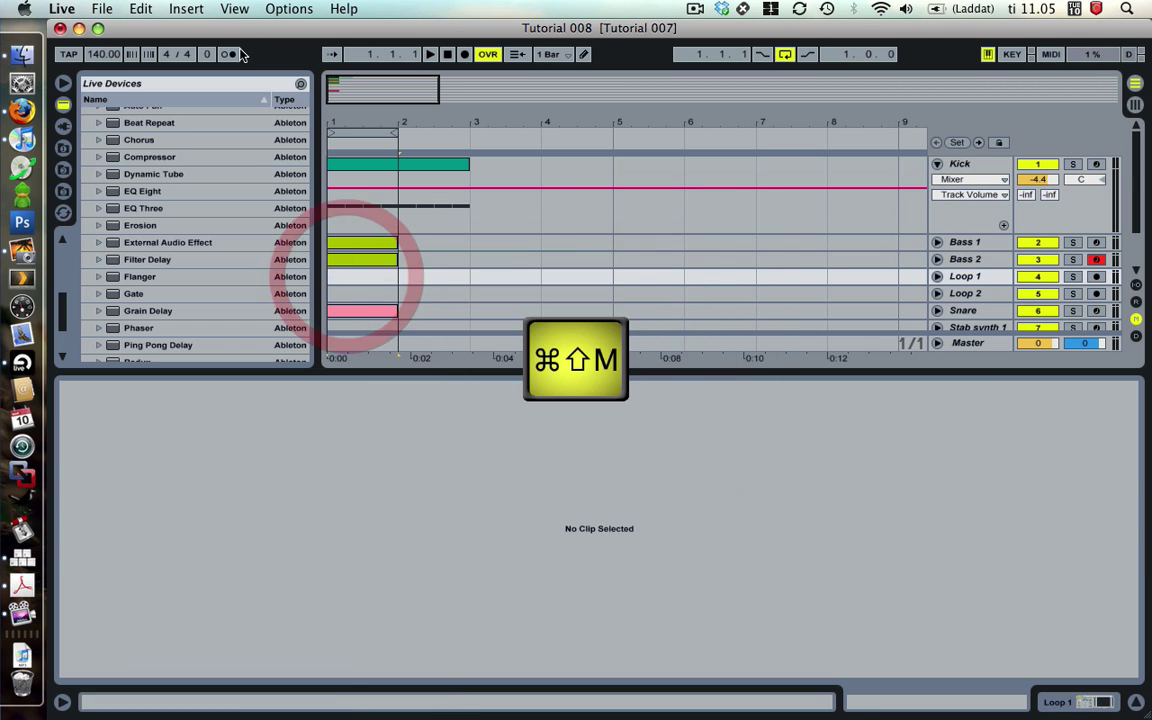
Check the Insert menu, close it without inserting, and set the insert mark at bar 2.
click(186, 9)
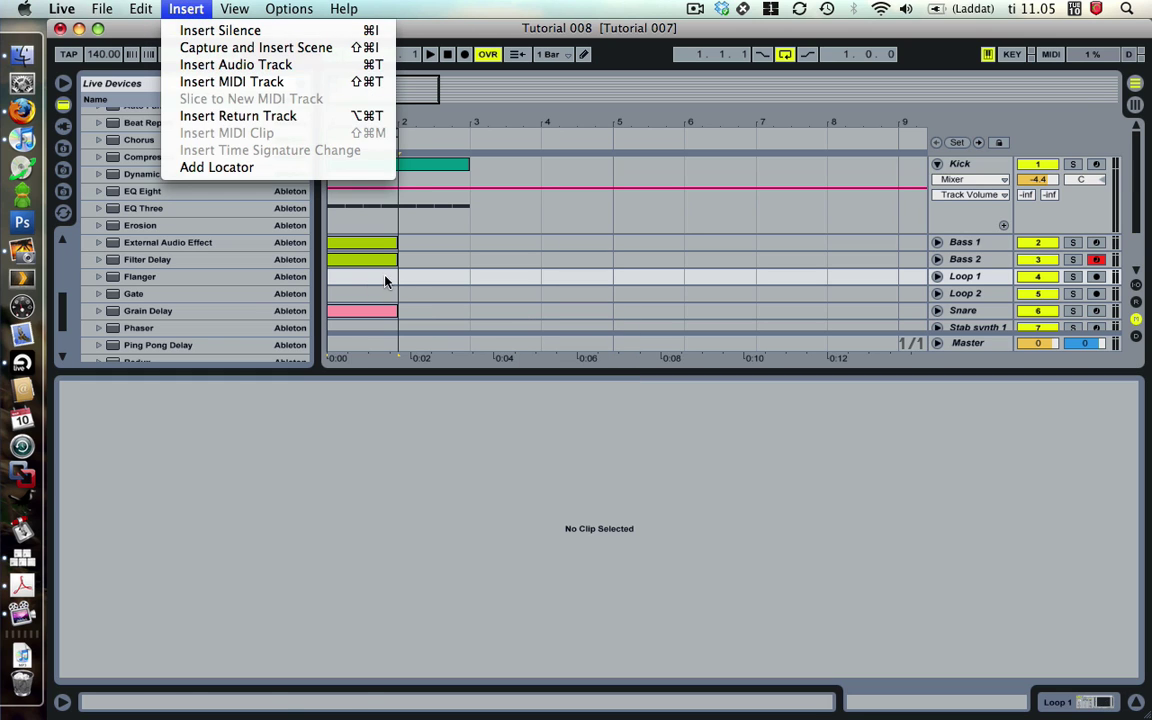
click(386, 281)
click(186, 9)
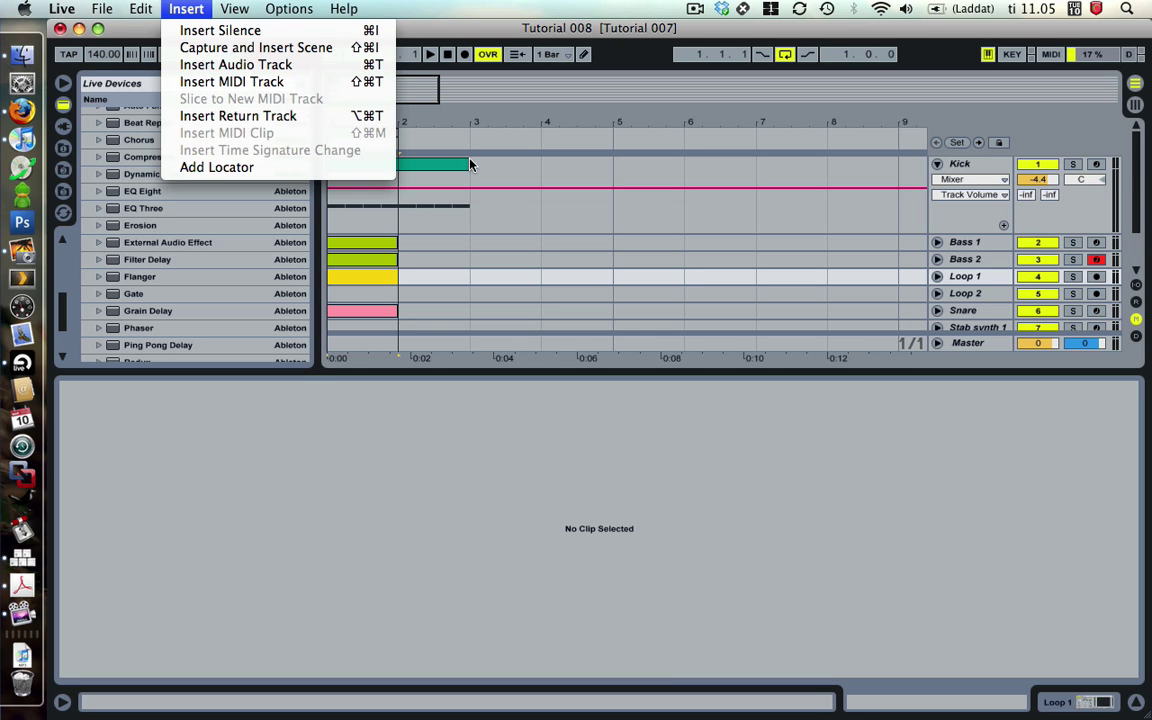
click(403, 267)
key(Delete)
click(404, 276)
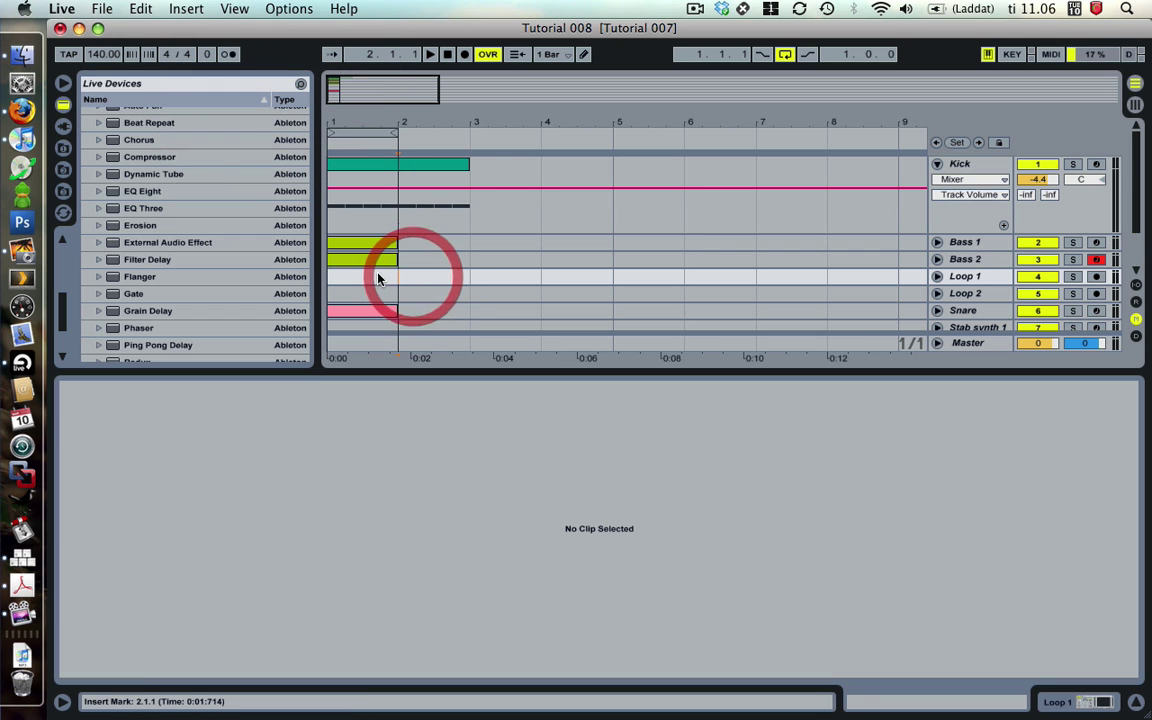
Place VEC3 Loop 140 BPM 037 on Loop 1 at bar 1 and play it.
click(63, 170)
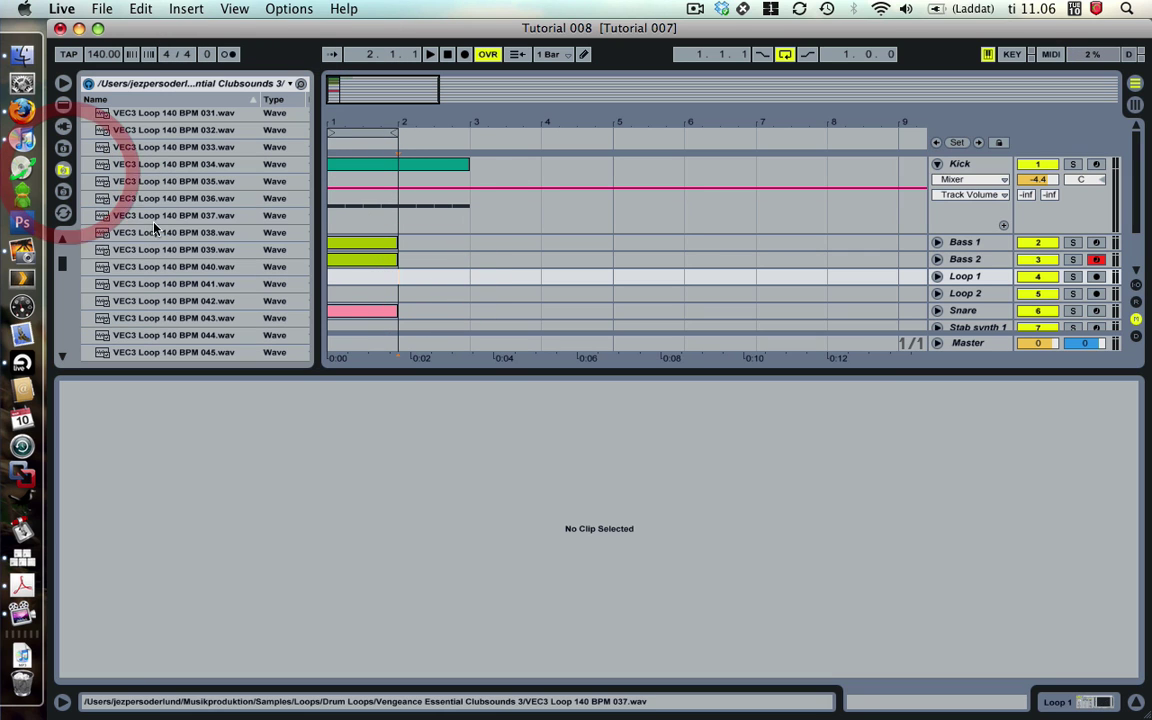
drag(150, 215, 353, 281)
key(space)
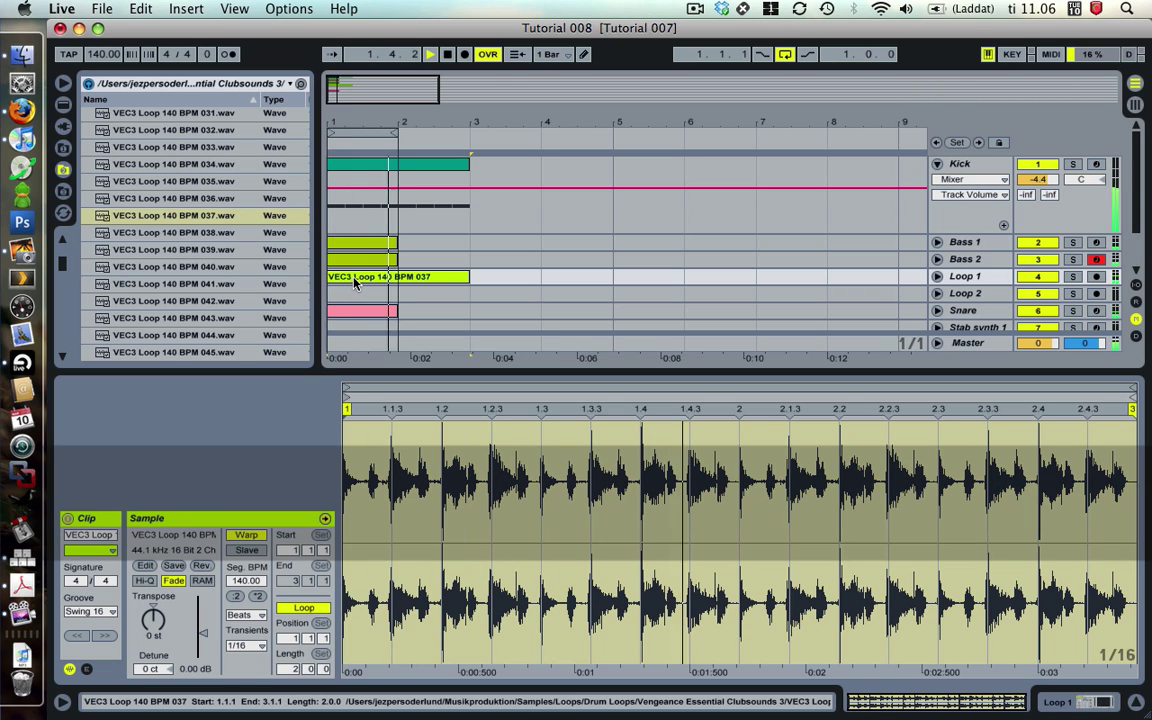
Copy the orange Session Loop 1 clip to the start of the Loop 1 track and audition it.
key(Tab)
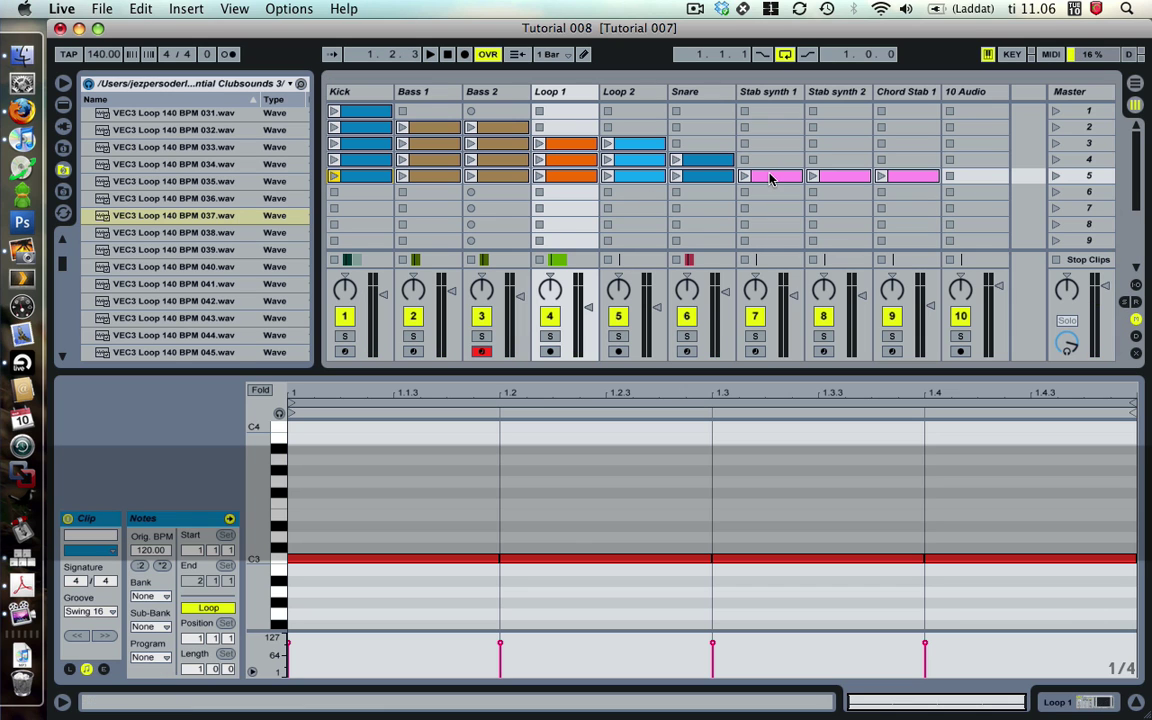
click(566, 147)
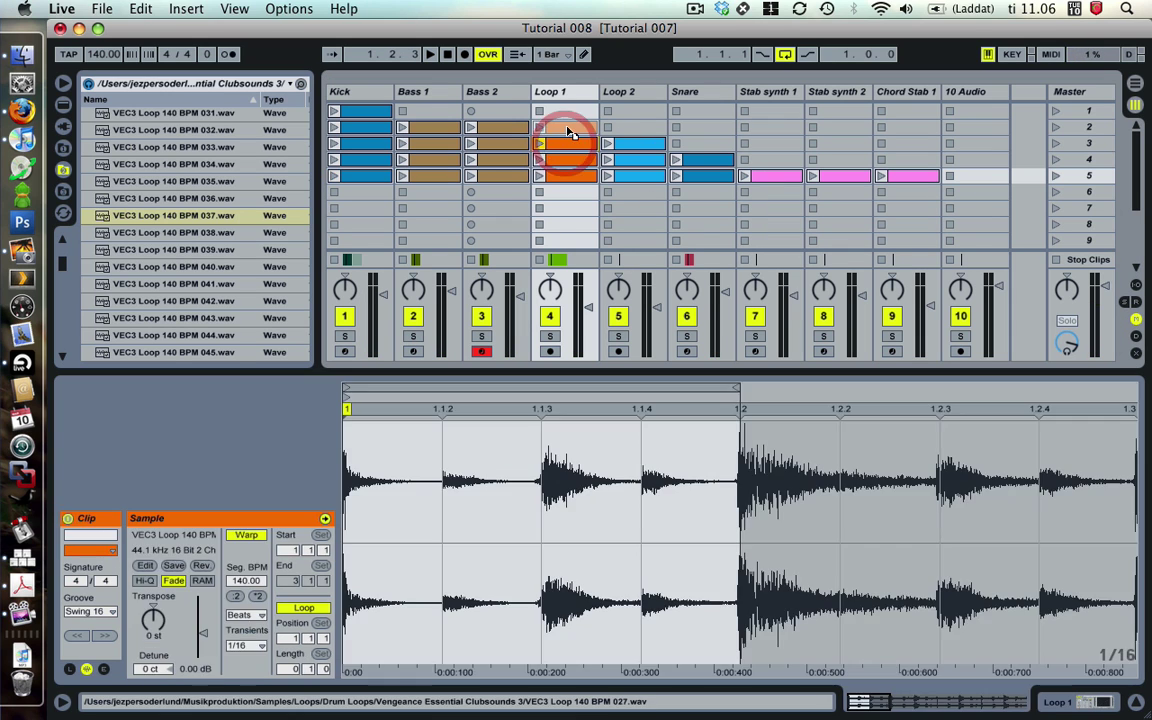
key(Tab)
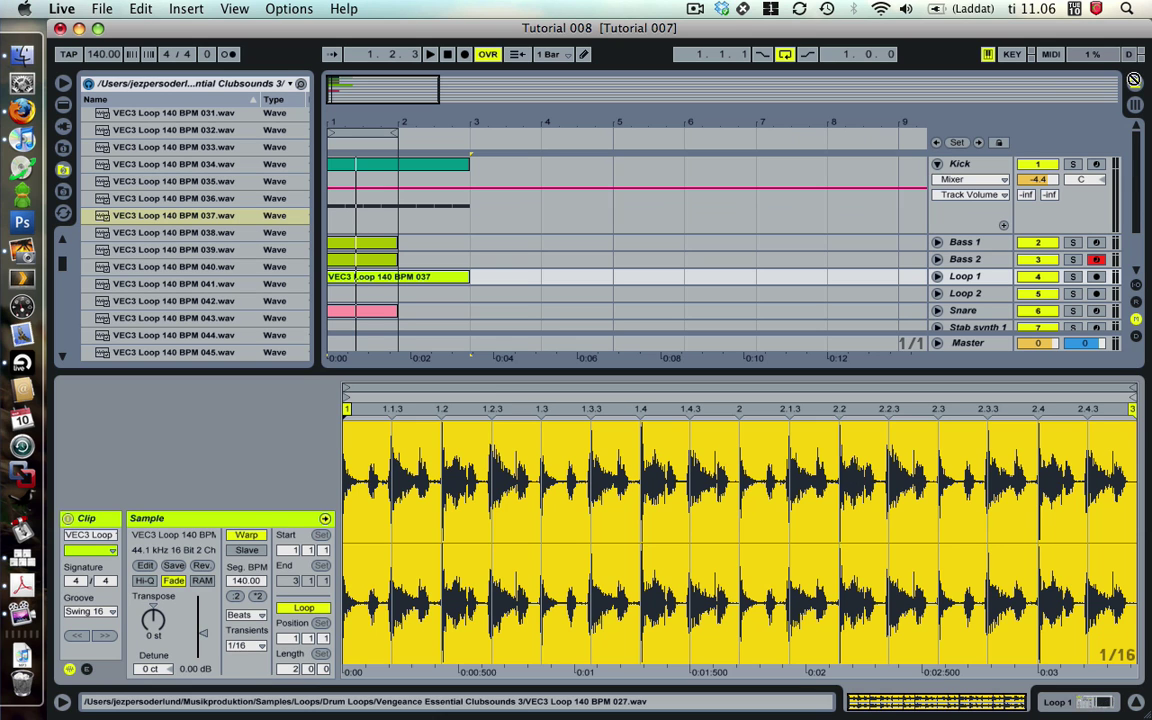
click(548, 216)
click(365, 291)
drag(345, 279, 340, 278)
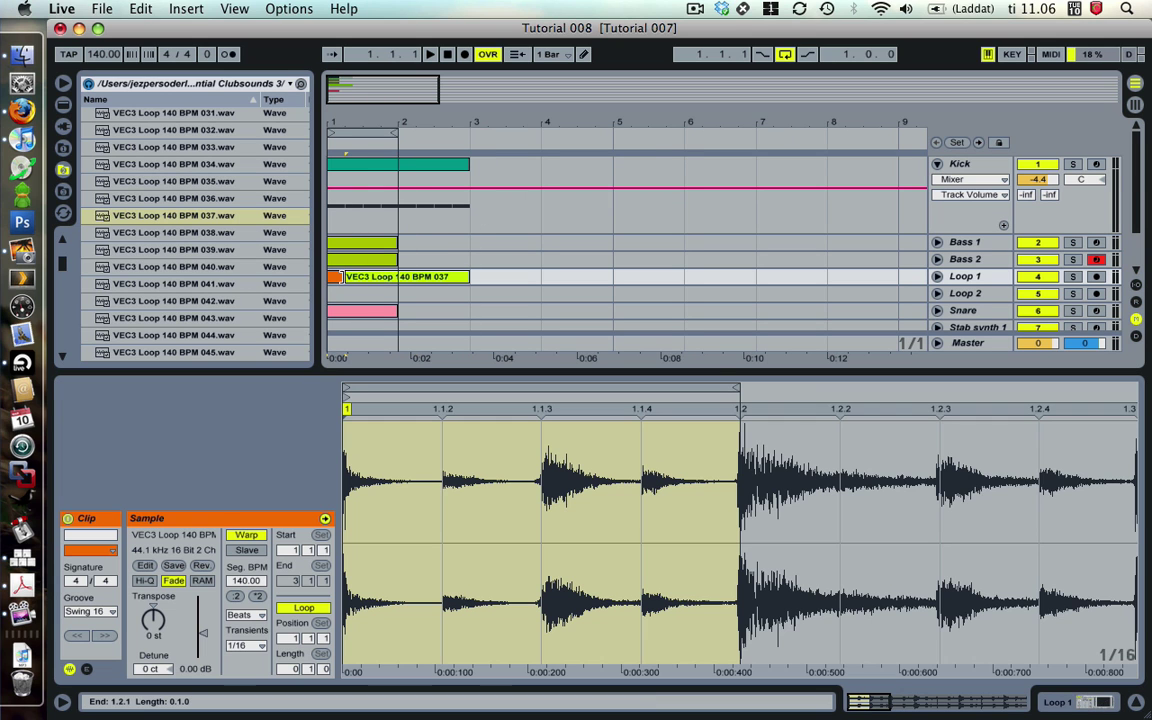
click(337, 278)
key(space)
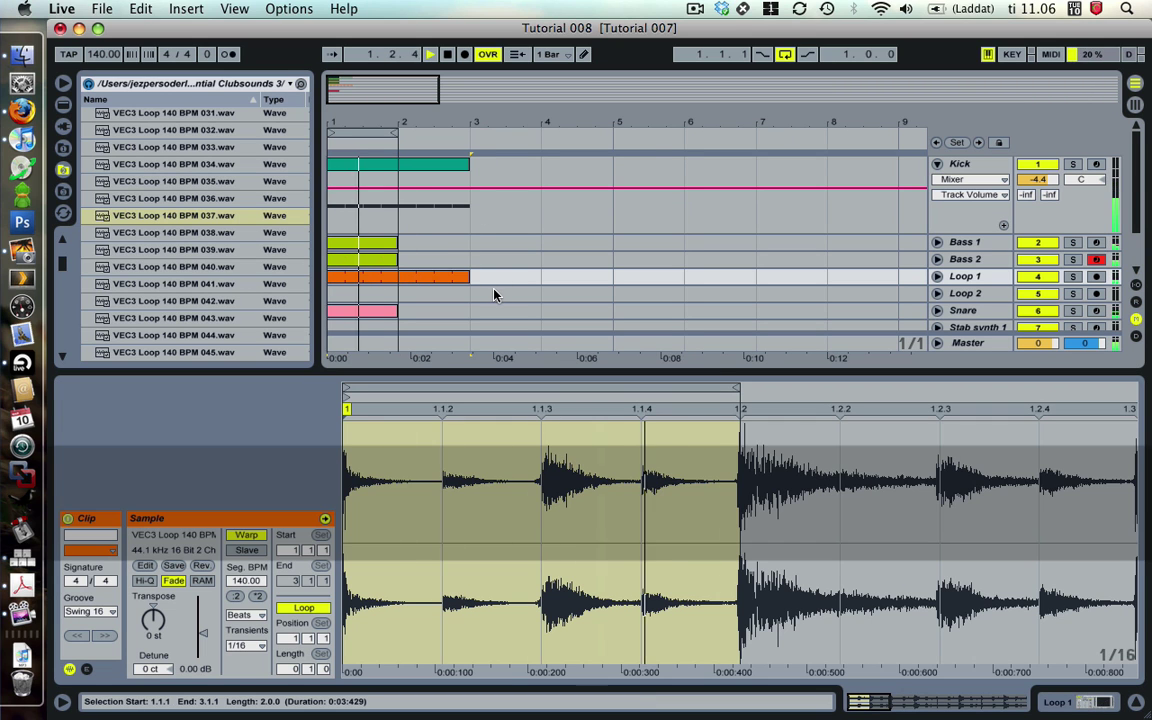
key(space)
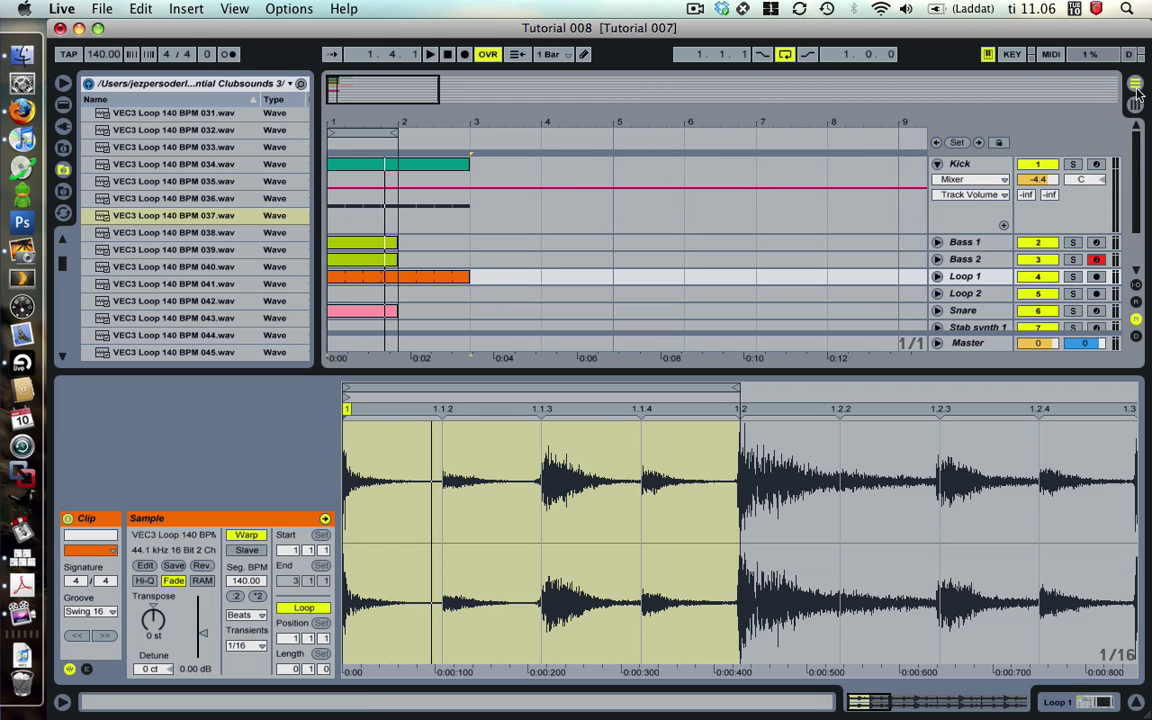
Copy the Session Bass 1, Bass 2 and Loop 1 clips into the Arrangement at bar 3.
key(Tab)
key(Tab)
key(Tab)
key(Tab)
key(Tab)
key(Tab)
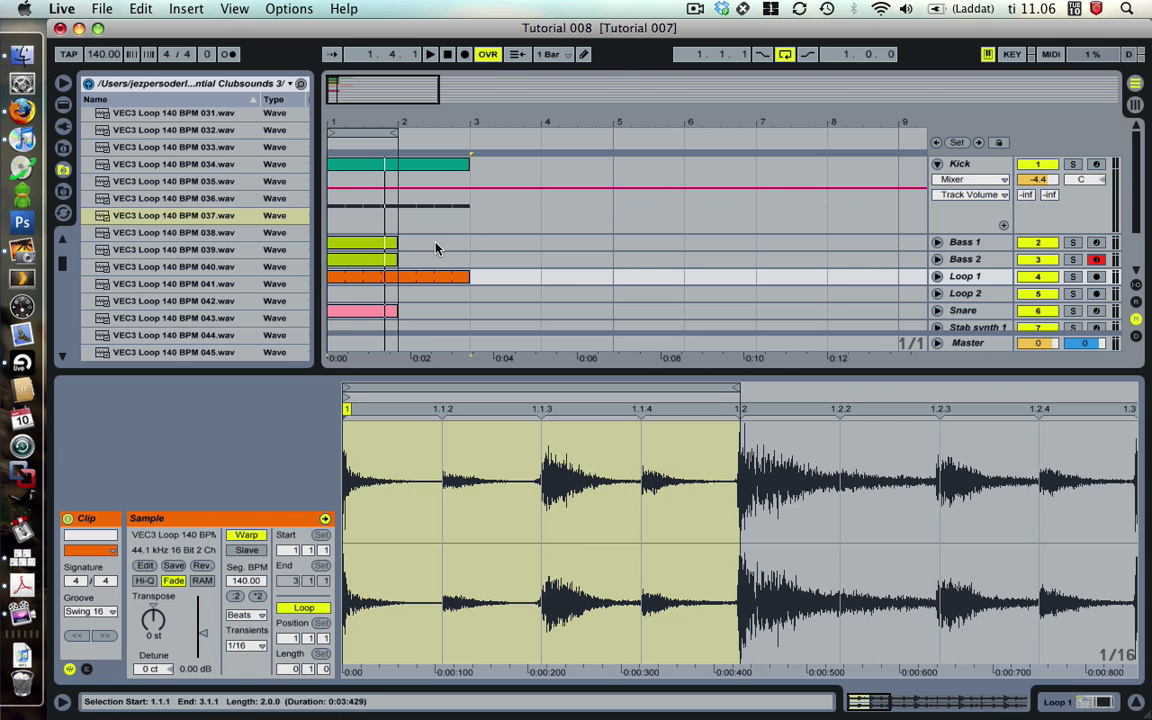
key(Tab)
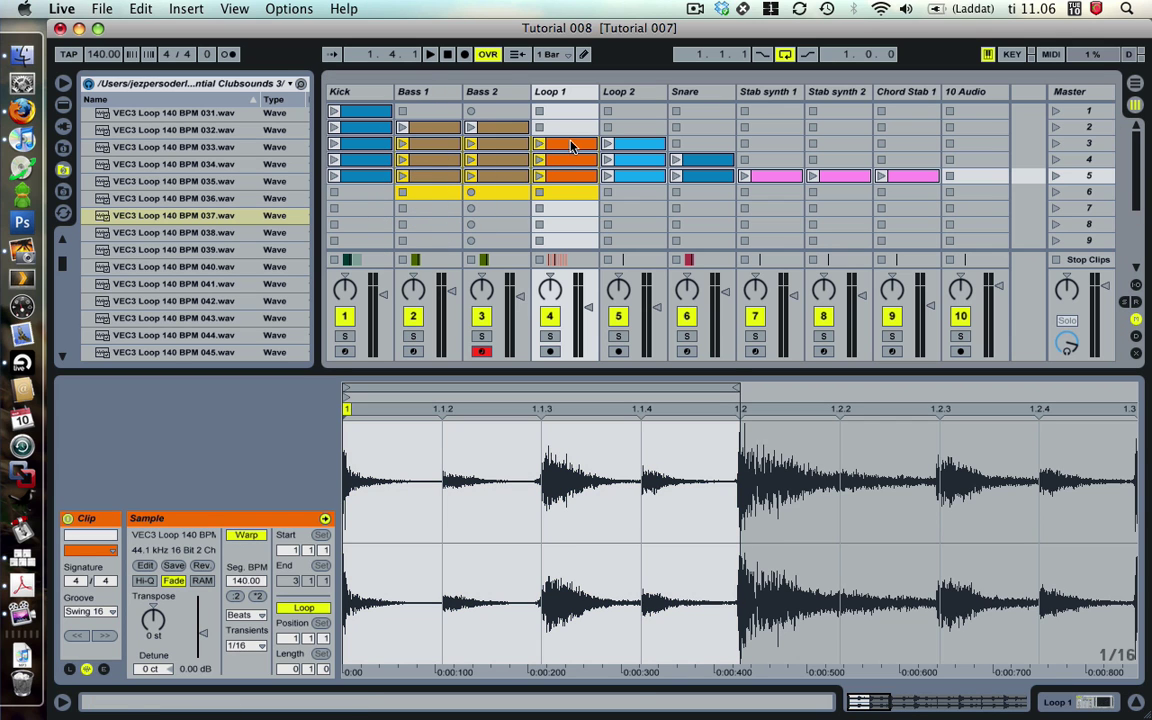
shift+click(506, 144)
key(Tab)
drag(433, 243, 574, 246)
Select further Bass 2 Session clips, then select the bars 3–6 Bass 1 clips and show all tracks.
key(Tab)
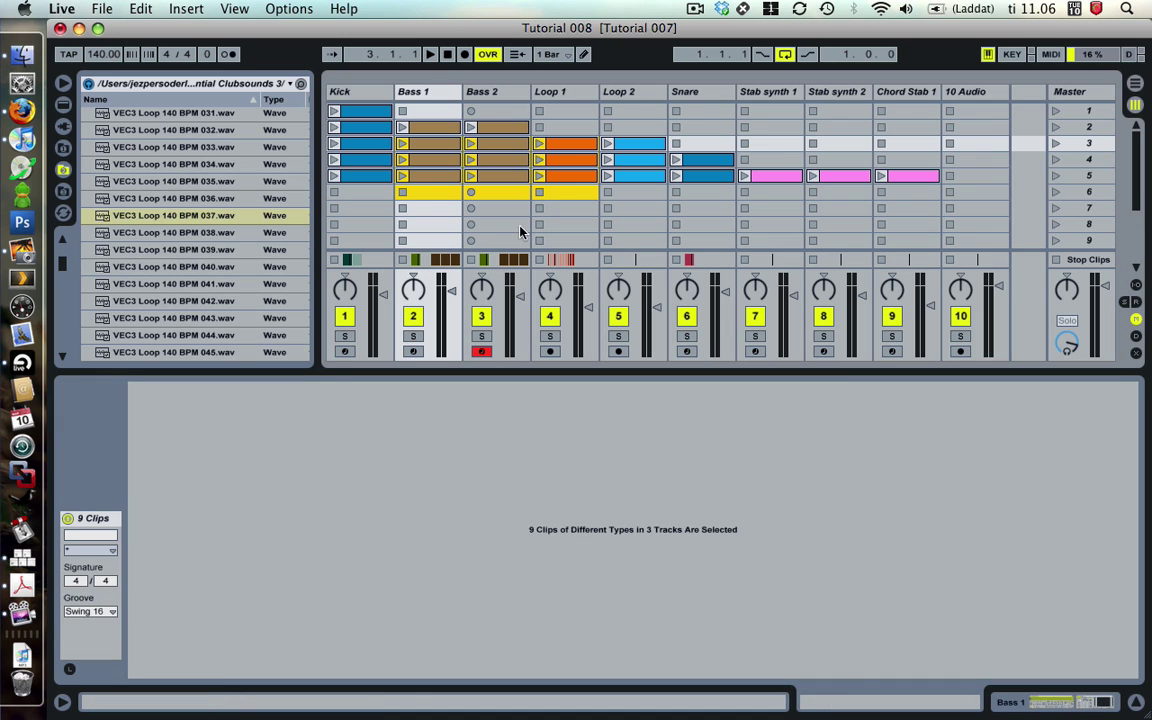
click(499, 211)
click(499, 141)
key(Tab)
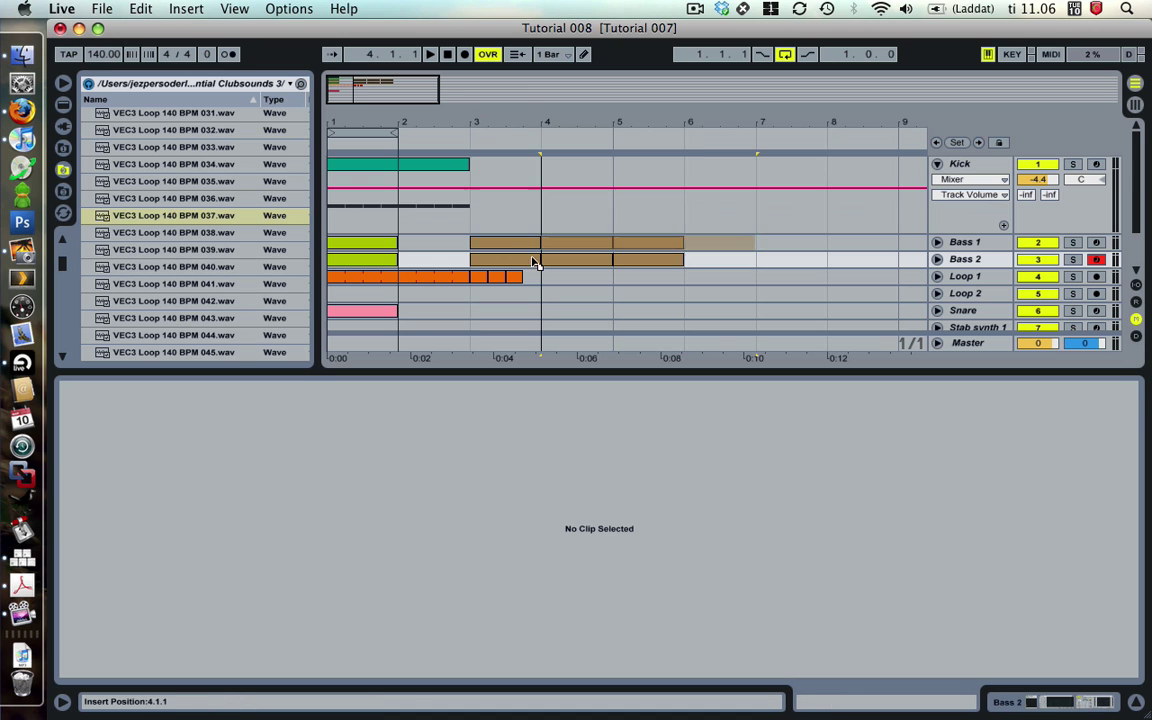
click(491, 247)
click(493, 247)
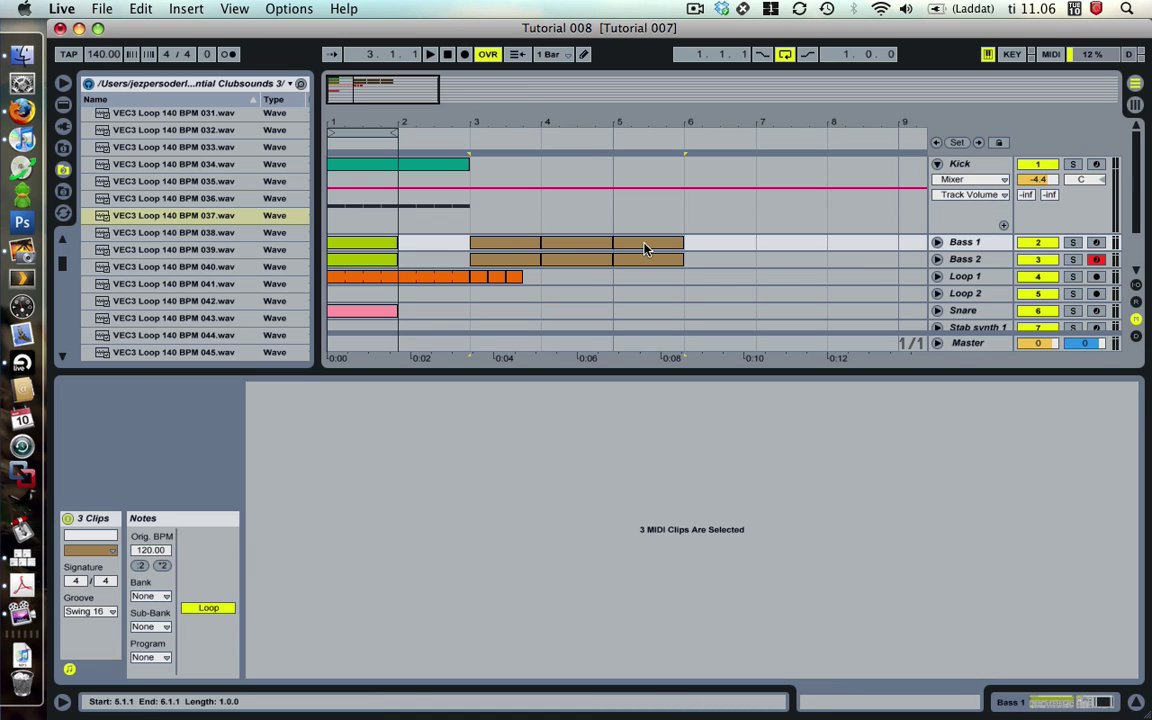
click(752, 244)
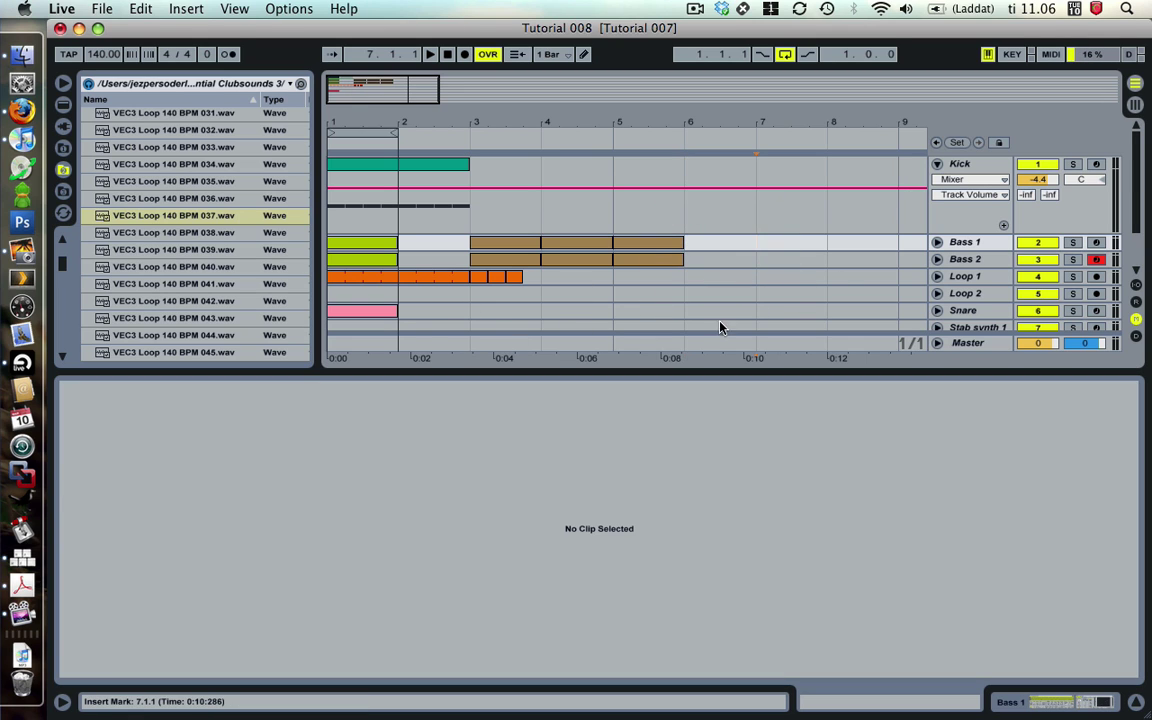
drag(645, 370, 643, 496)
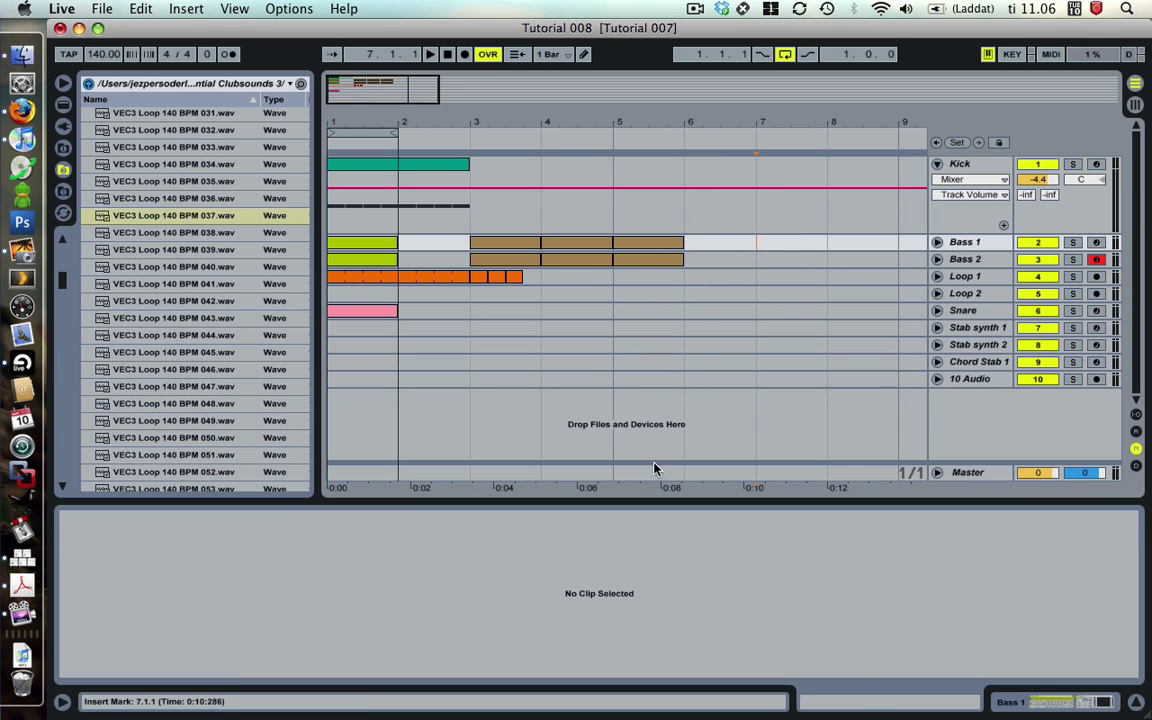
Select bars 5–6 across all tracks and delete that time from the arrangement.
click(688, 430)
drag(488, 123, 488, 118)
click(678, 387)
shift+click(609, 180)
key(Delete)
click(548, 326)
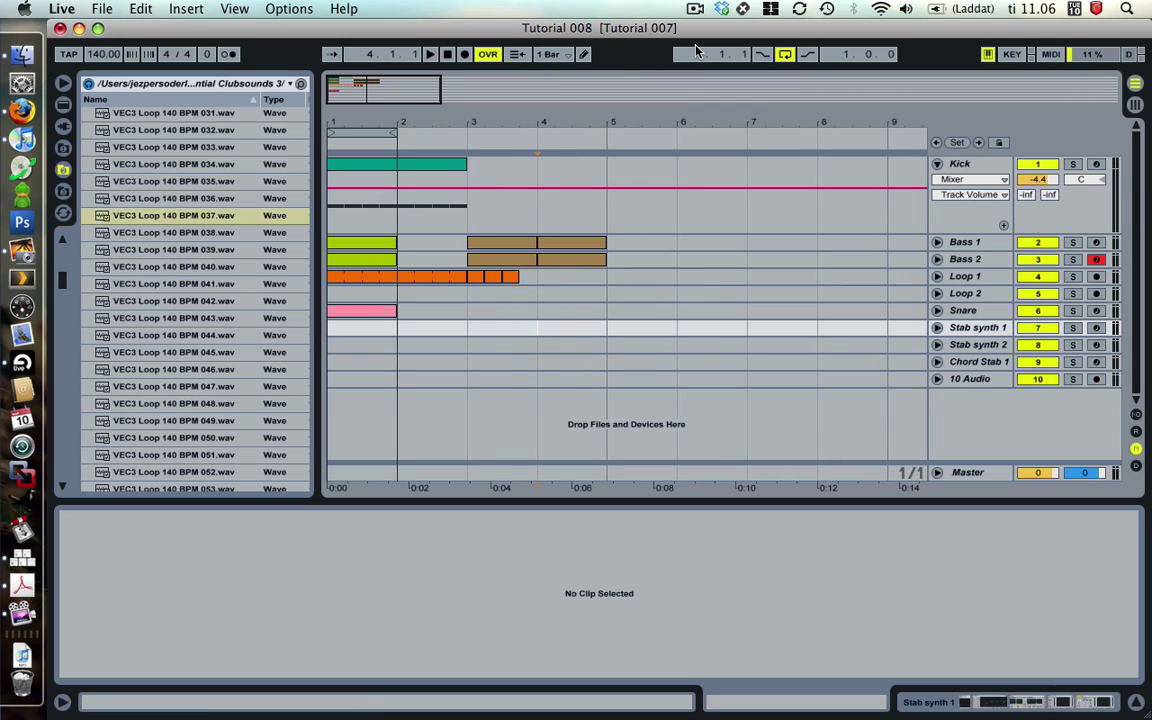